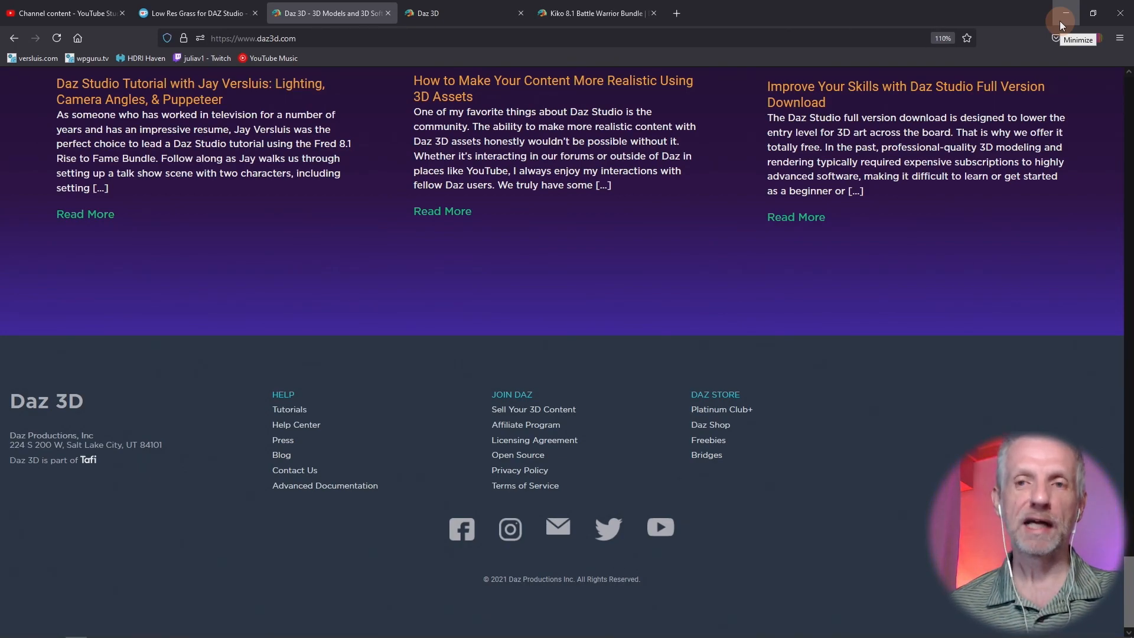
- Switch to Discord in a maximized window and open the daz-extra channel of the WP Guru server
left_click(1066, 13)
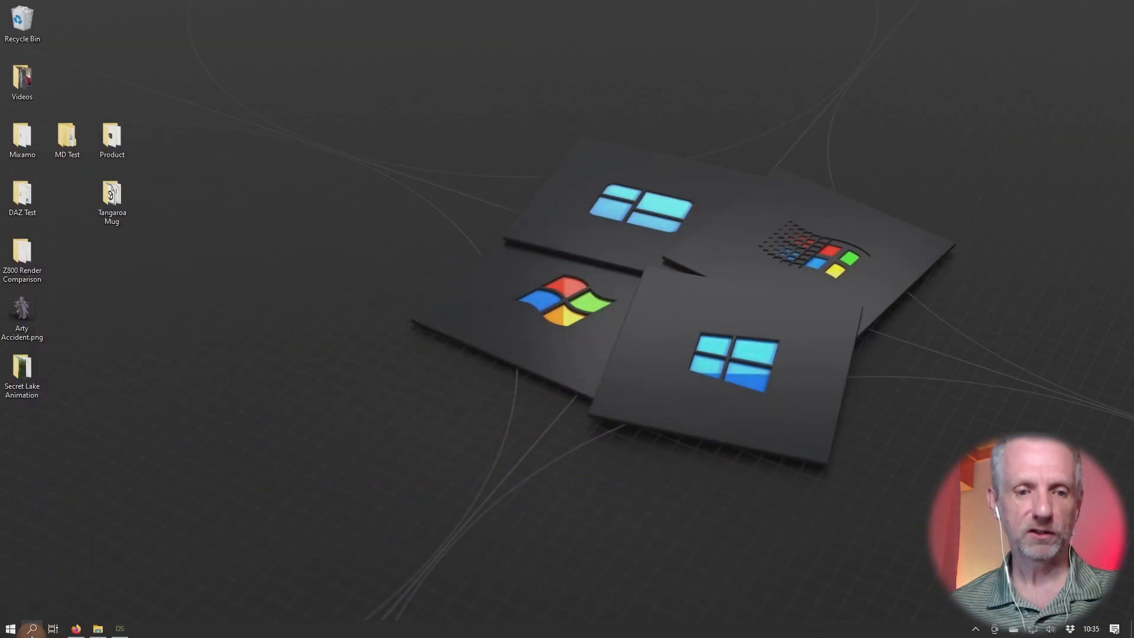
left_click(10, 631)
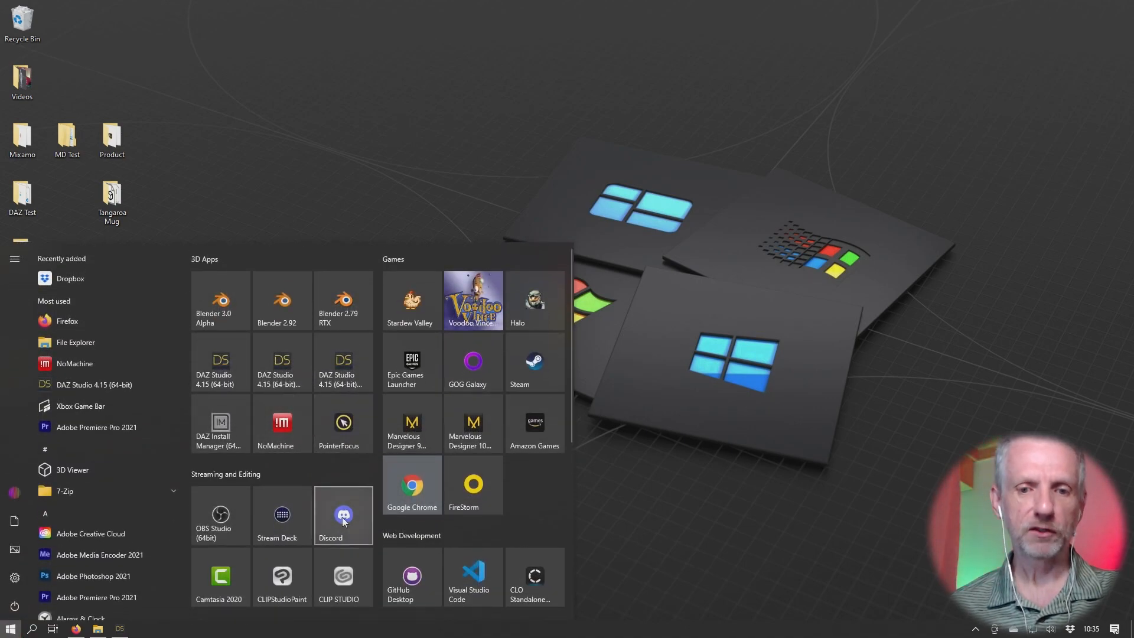
left_click(343, 516)
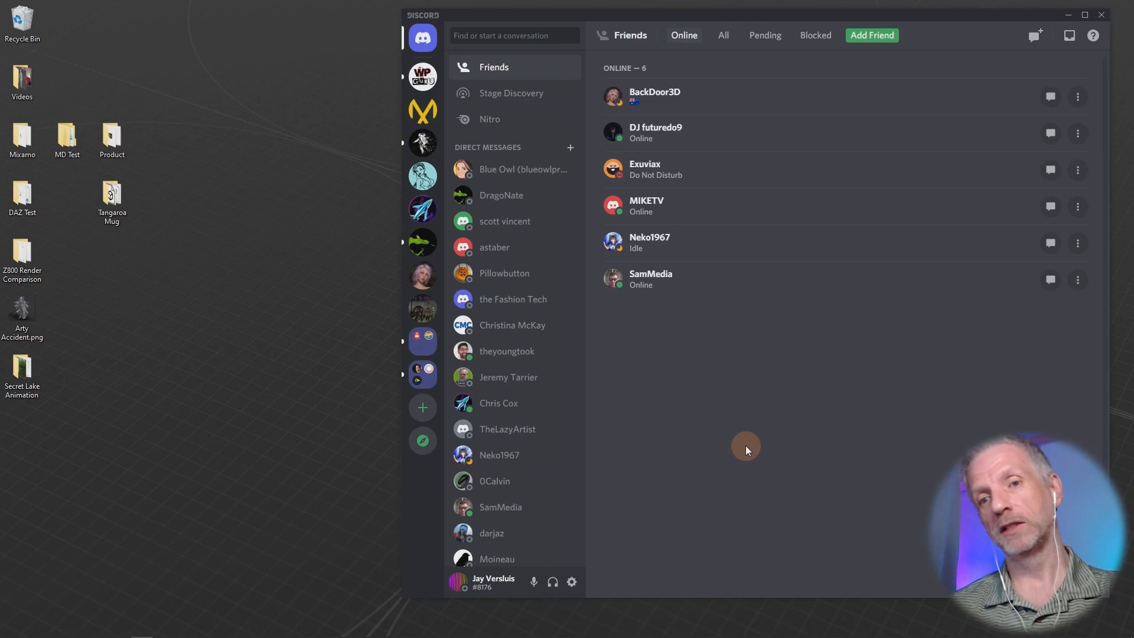
left_click(1085, 16)
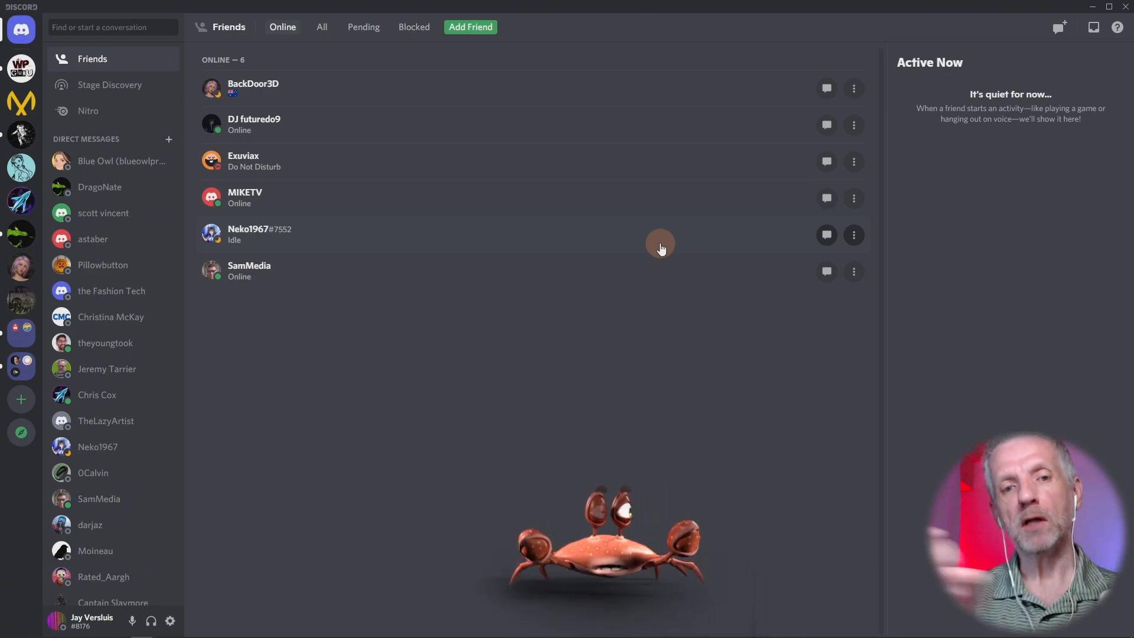
left_click(21, 68)
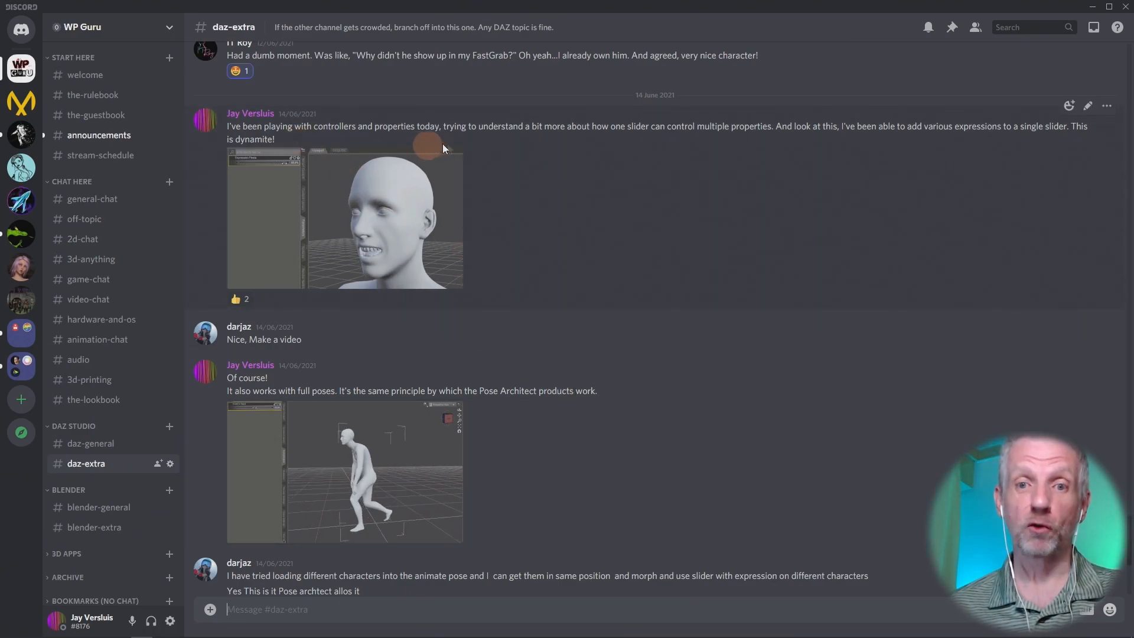
- Examine enlarged views of the two posted clips, one with the facial expression slider and one with the full-pose slider
left_click(388, 228)
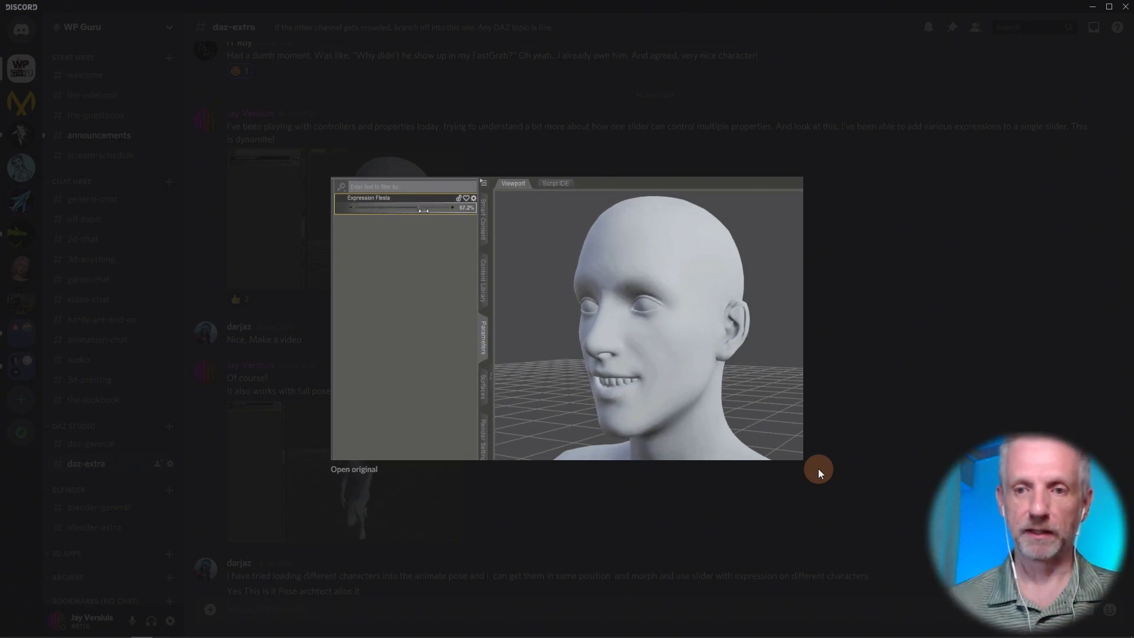
left_click(740, 509)
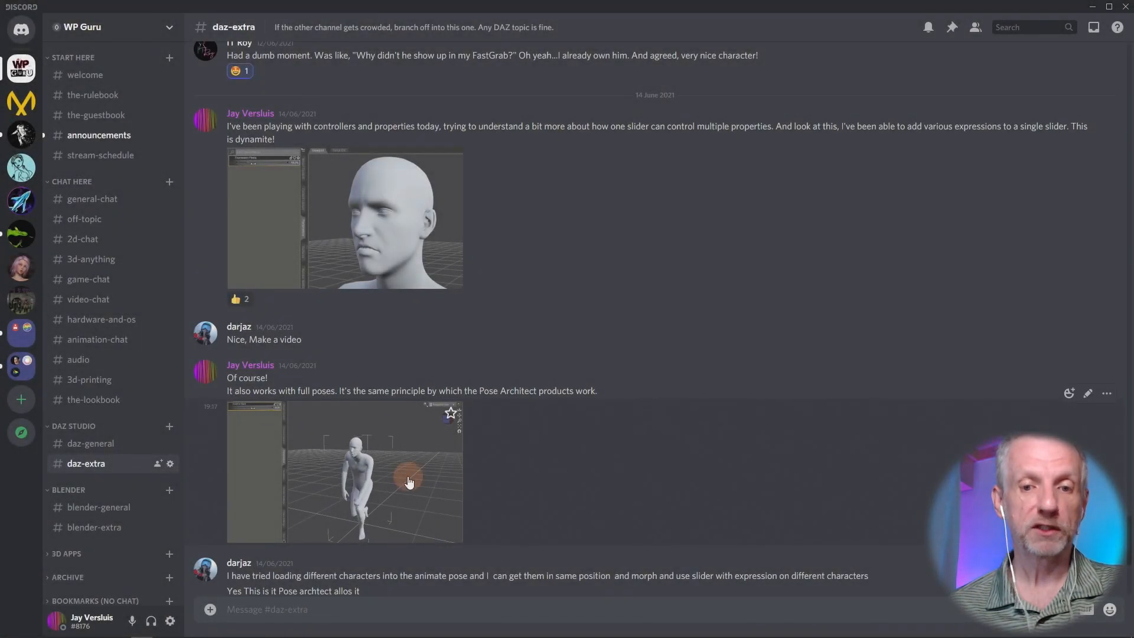
left_click(407, 477)
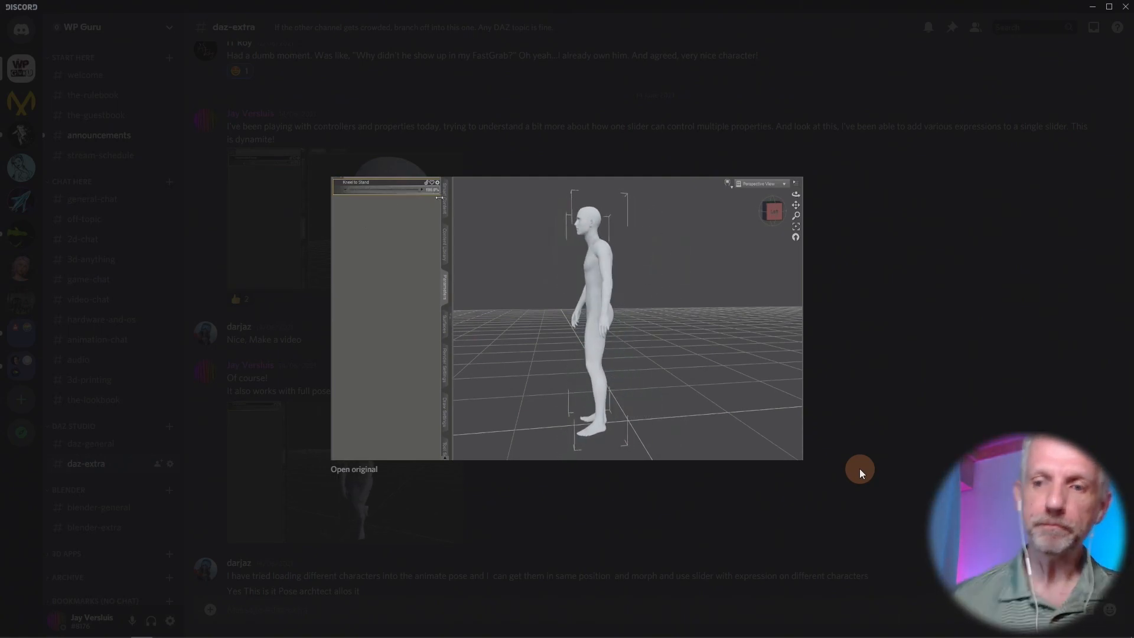
left_click(859, 469)
- Switch to DAZ Studio and start a new scene without saving the changes to the current one
left_click(1092, 7)
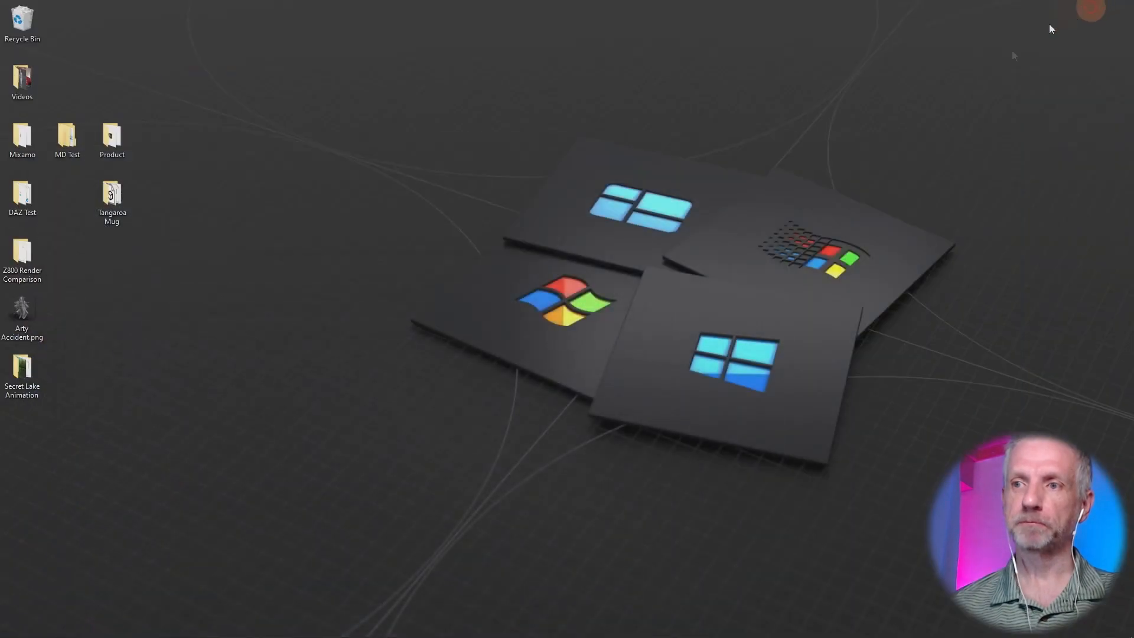
left_click(120, 628)
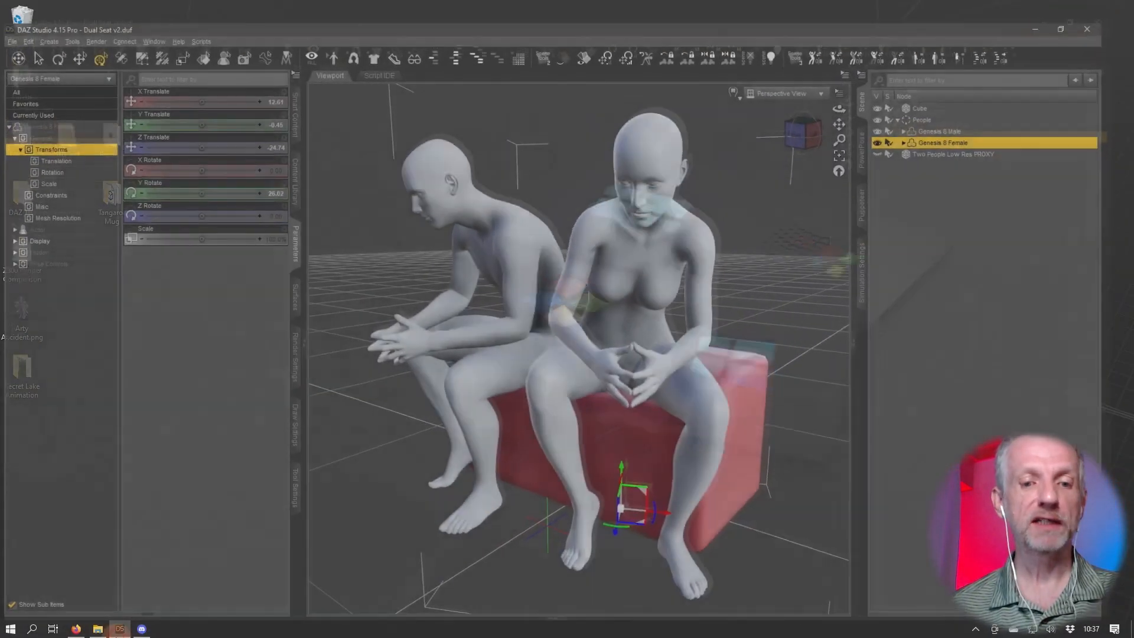
left_click(8, 19)
left_click(23, 31)
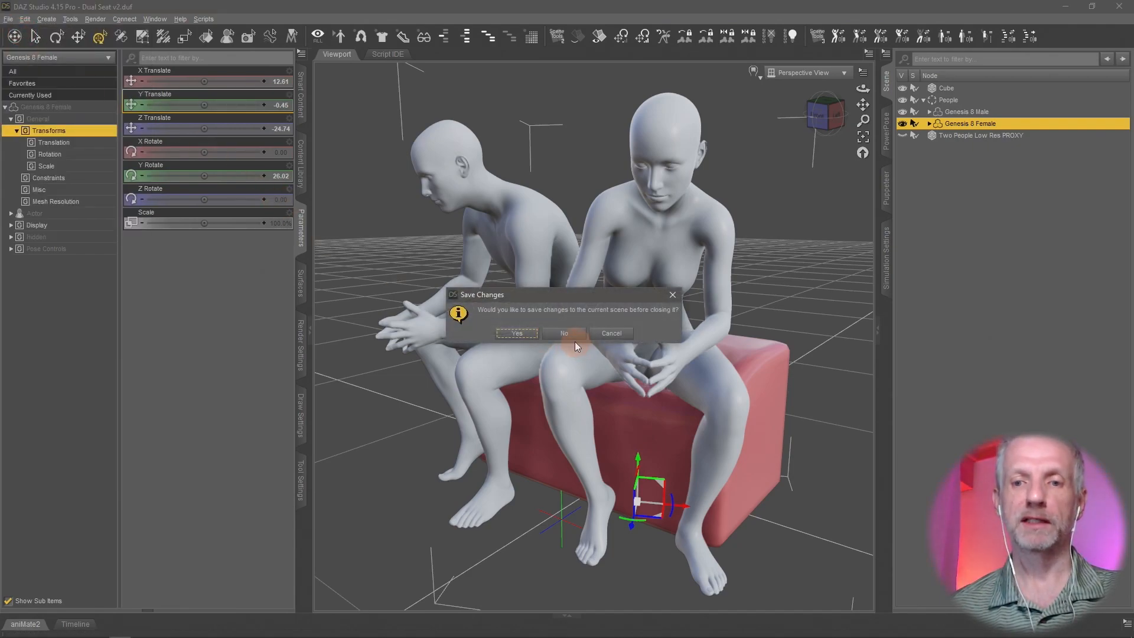
left_click(568, 334)
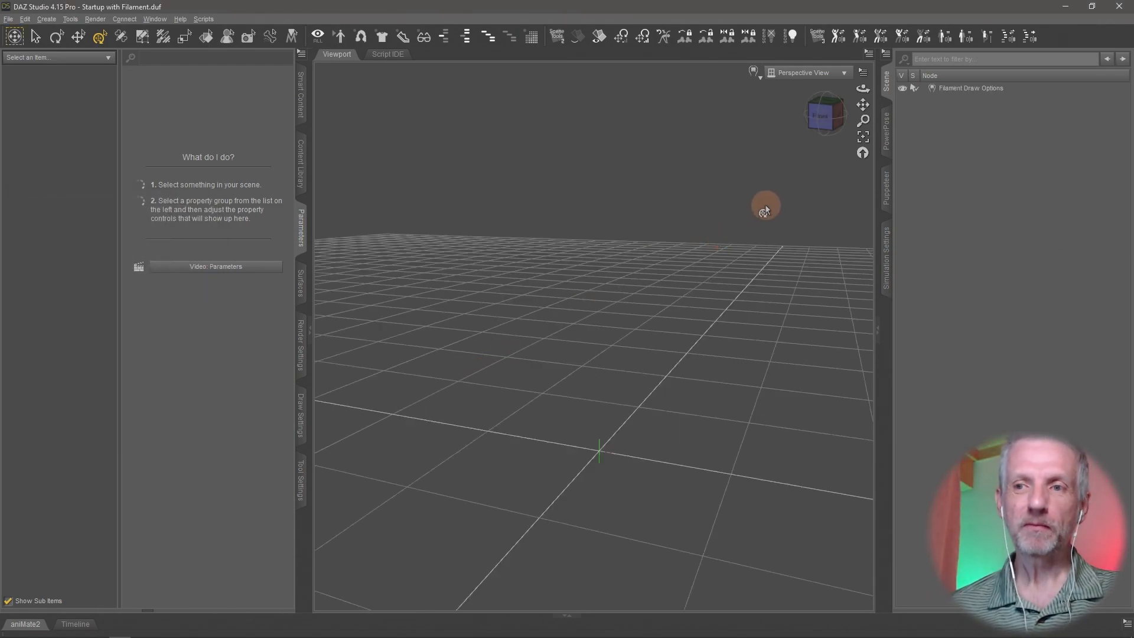
- Load the Genesis 8 Male Dev Load figure from Genesis 8 Starter Essentials and delete the Filament Draw Options node
left_click(300, 109)
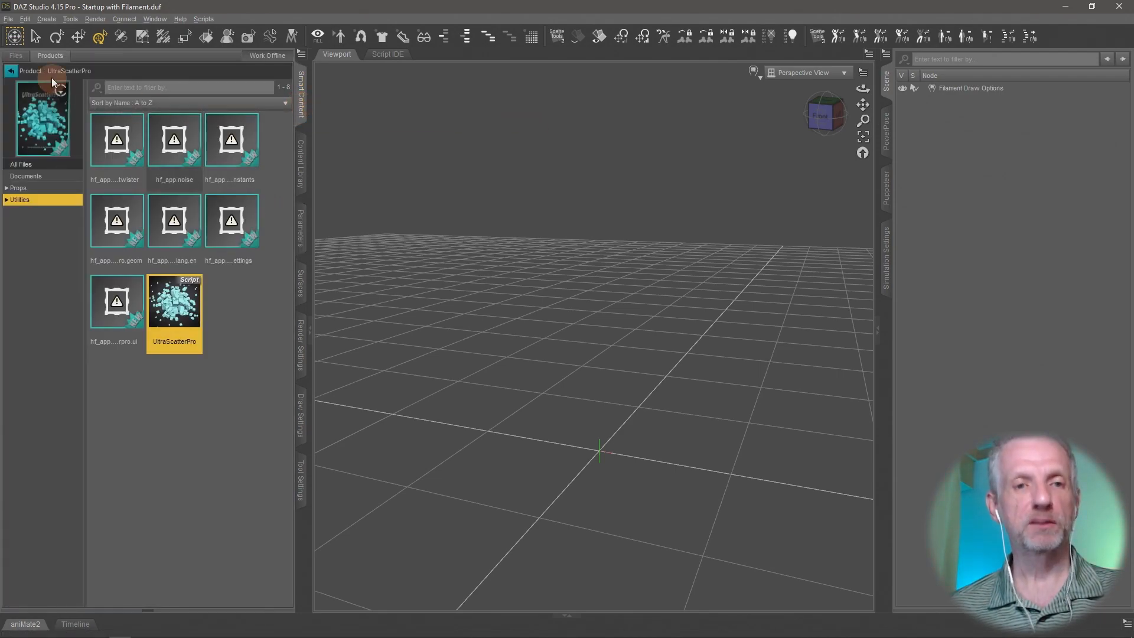
left_click(11, 72)
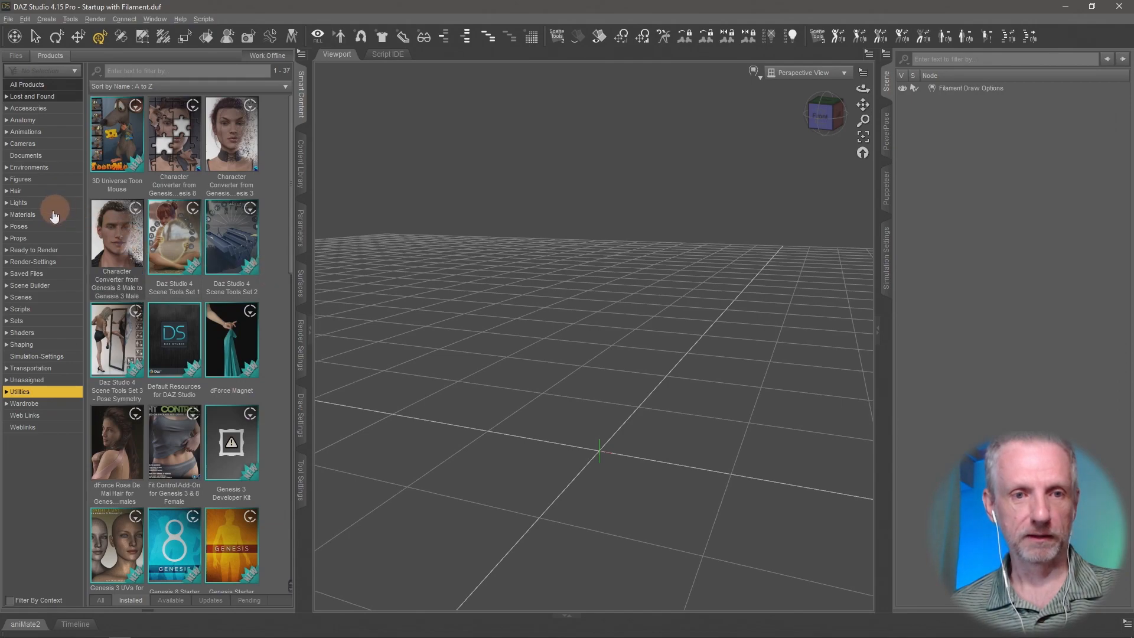
left_click(56, 179)
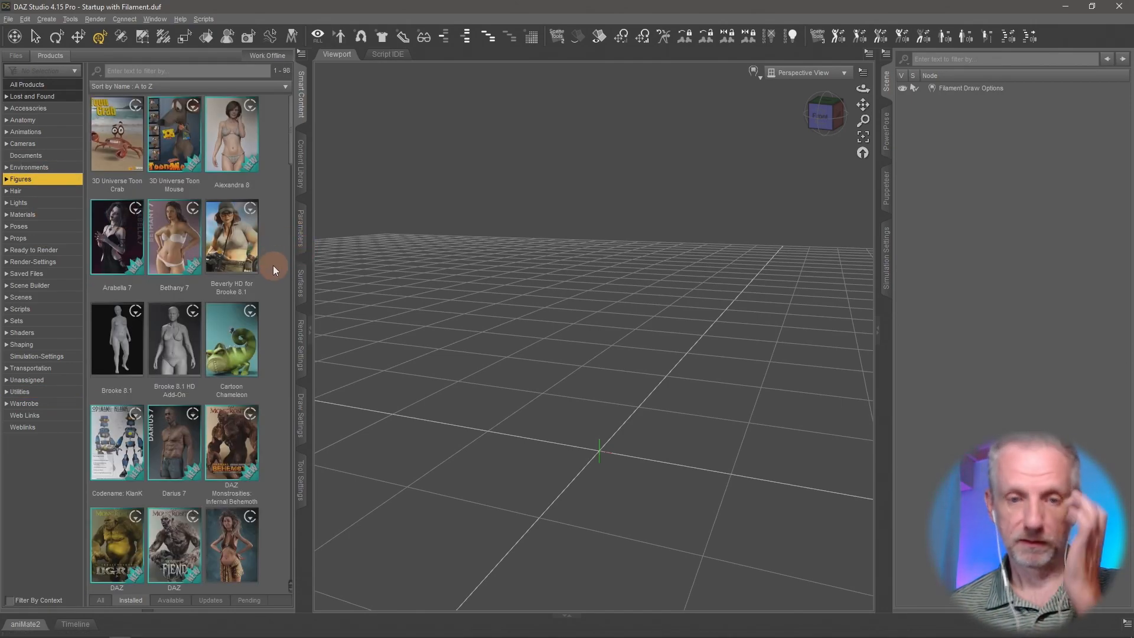
scroll(273, 265, "down", 10)
scroll(272, 265, "down", 2)
left_click(177, 354)
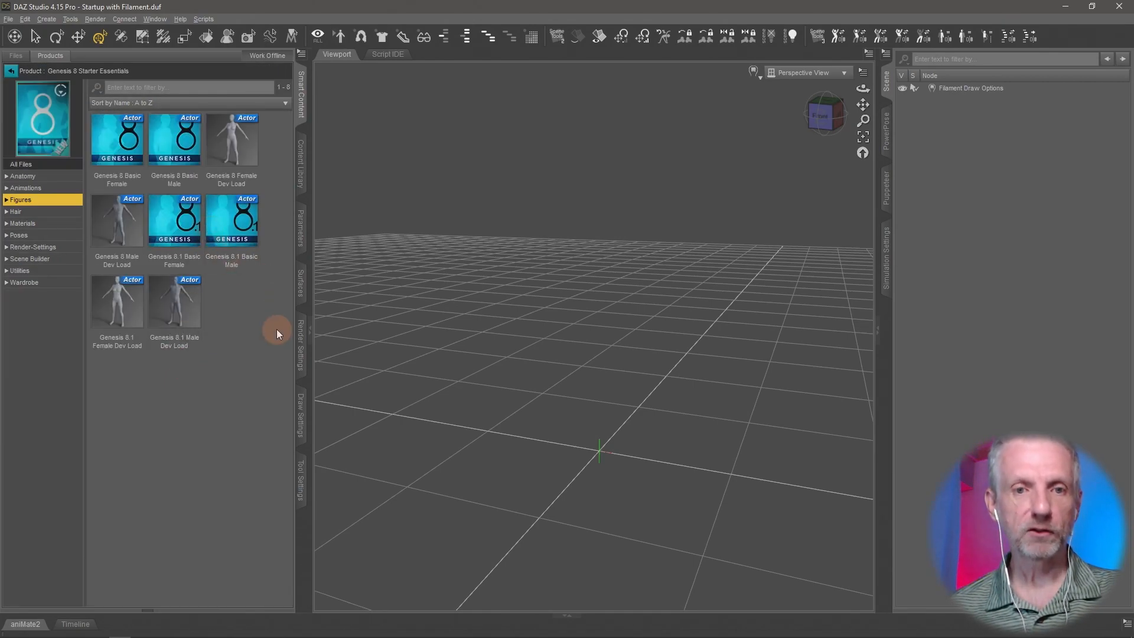
double_click(121, 239)
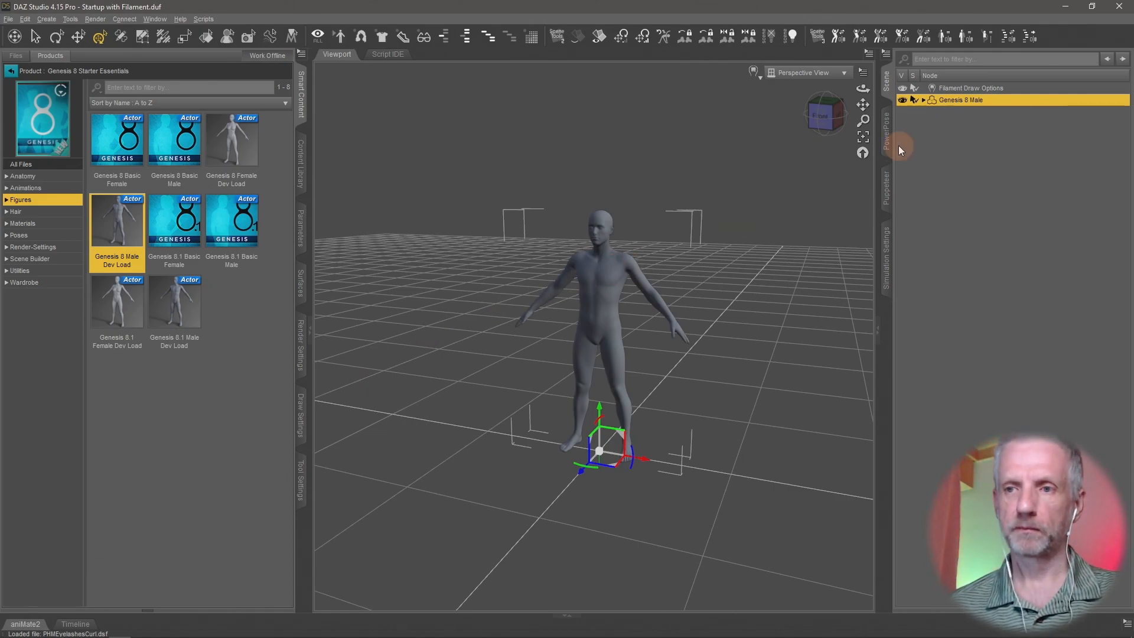
left_click(992, 88)
key("Delete")
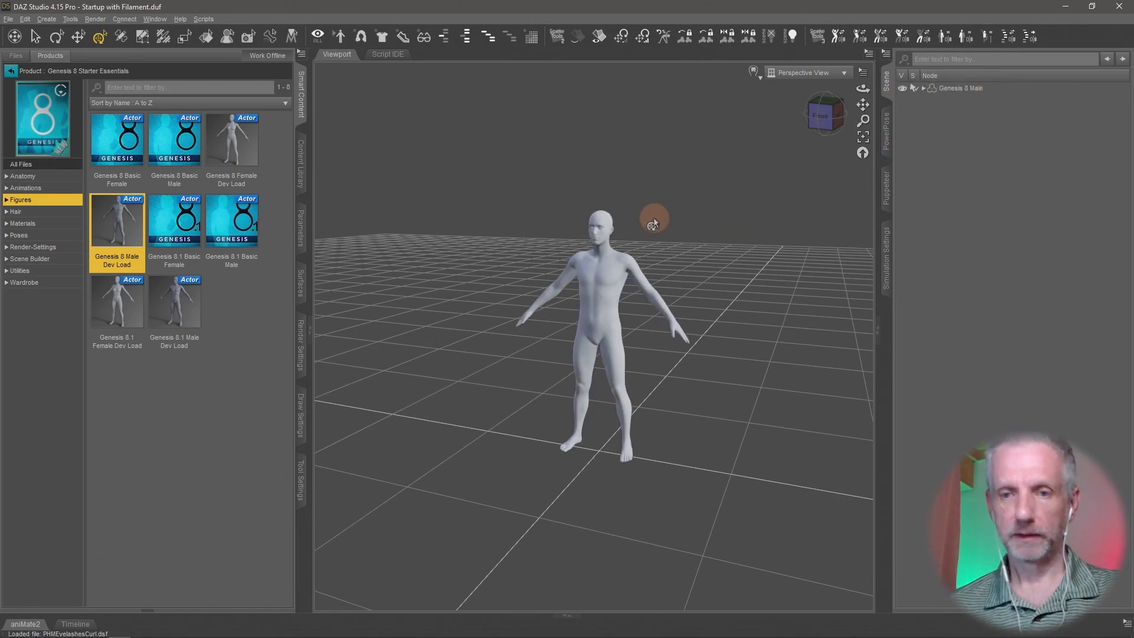
- Select Genesis 8 Male and show the head's Expressions pose controls in its parameters
scroll(654, 220, "up", 6)
scroll(611, 228, "up", 8)
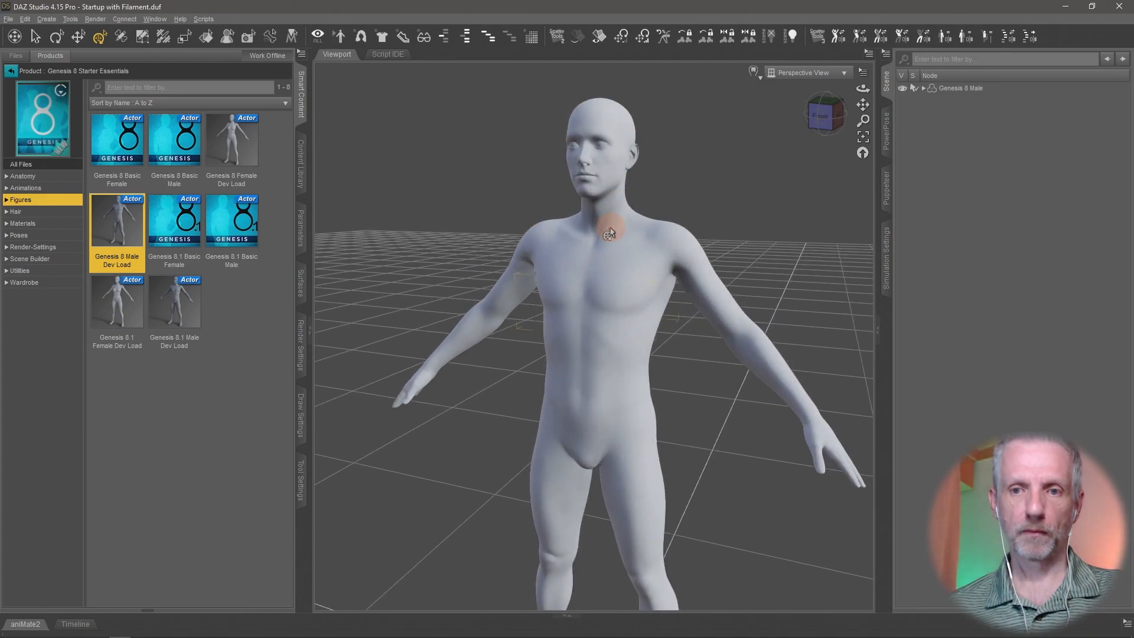
middle_click_drag(604, 238, 594, 259)
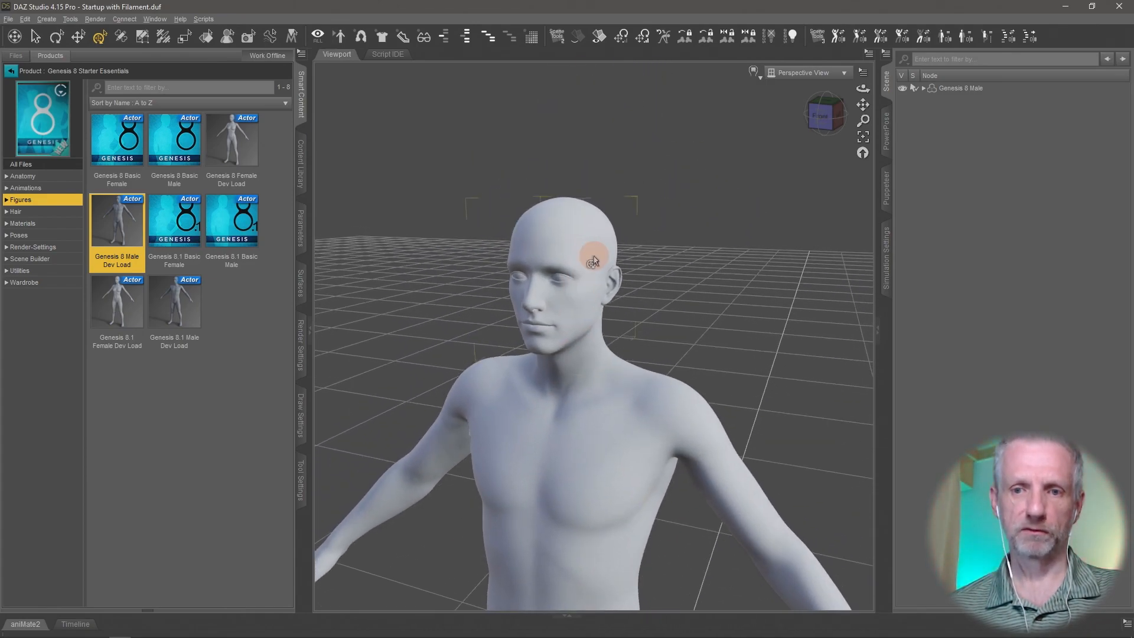
scroll(593, 260, "up", 5)
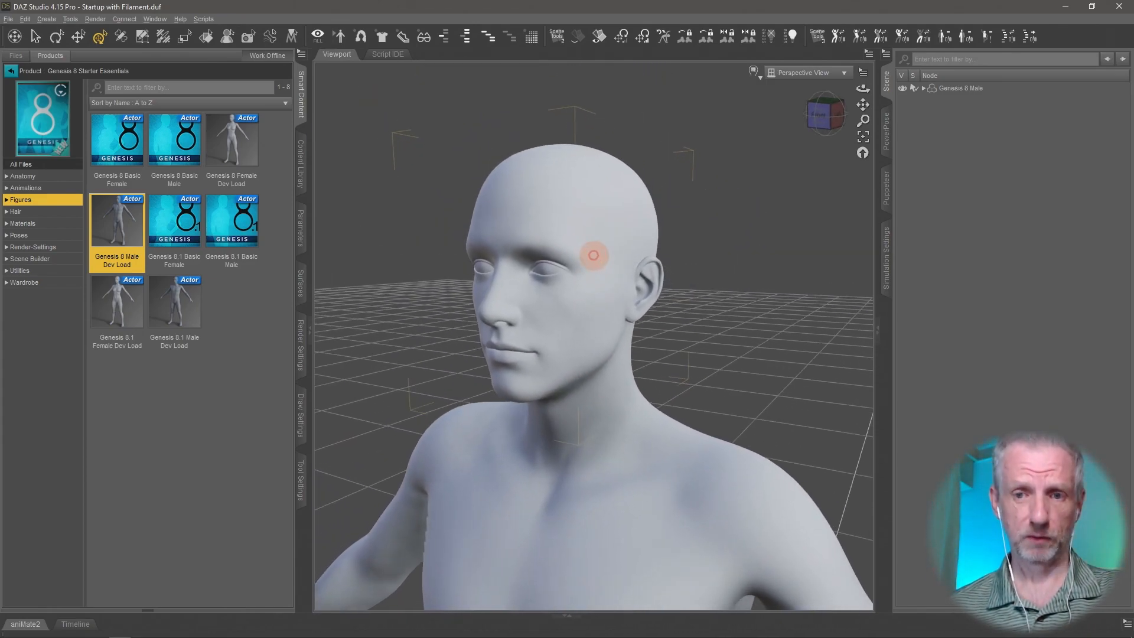
scroll(594, 256, "up", 4)
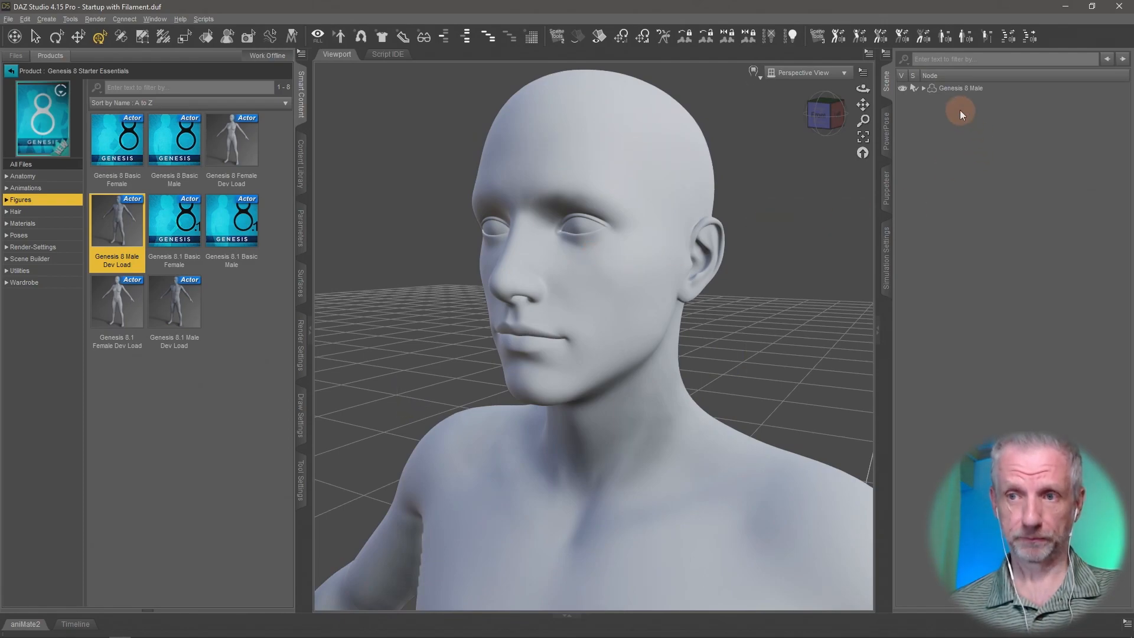
left_click(963, 88)
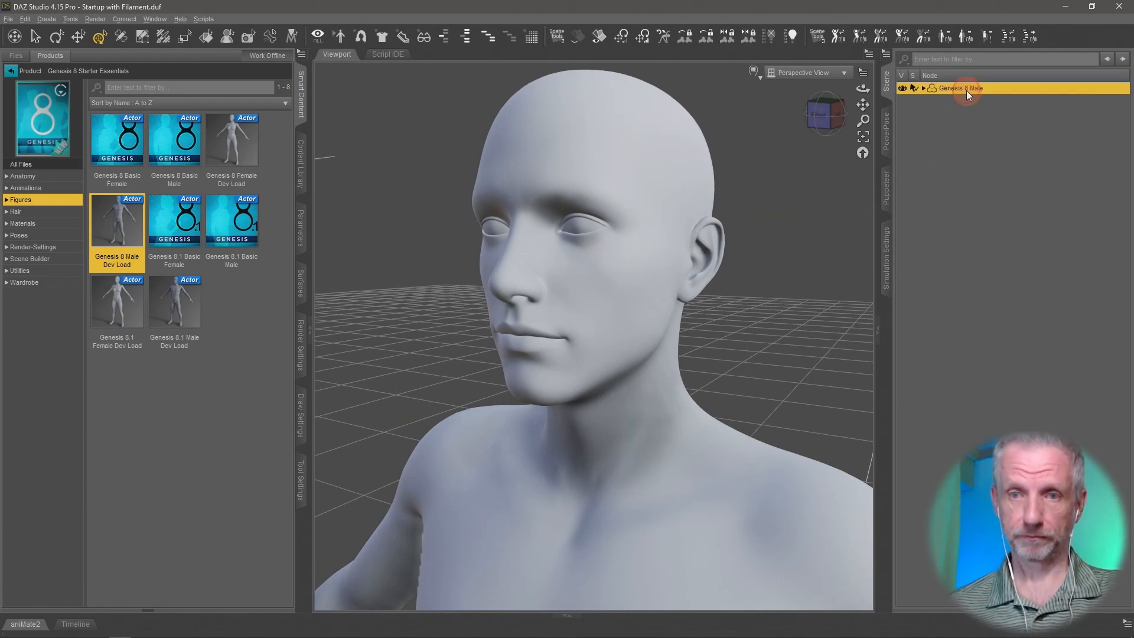
left_click(302, 235)
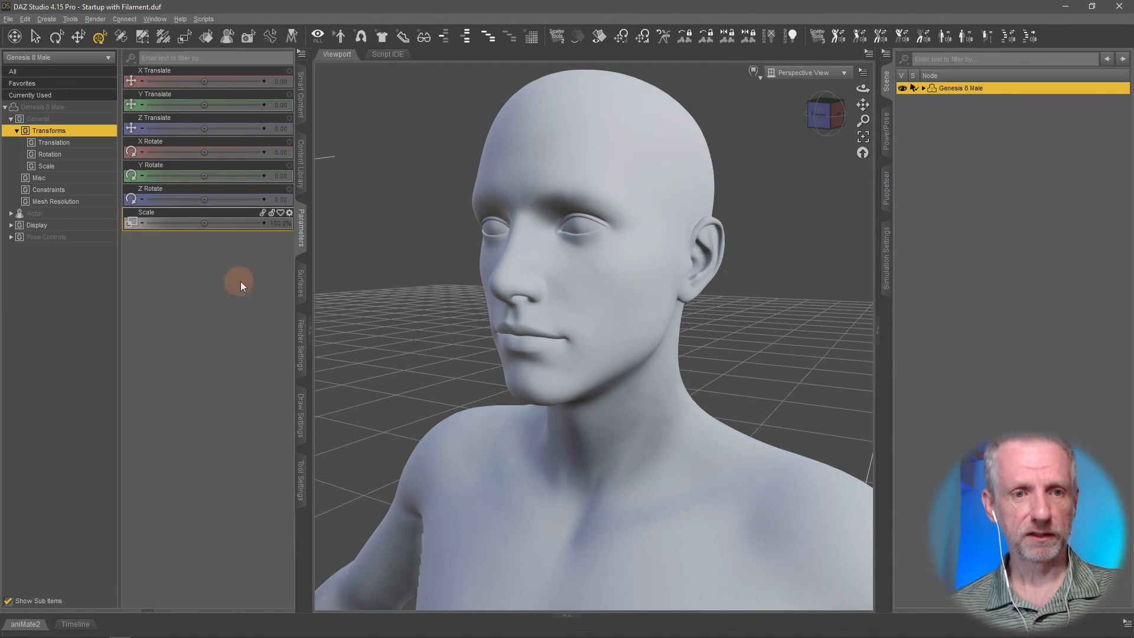
left_click(11, 237)
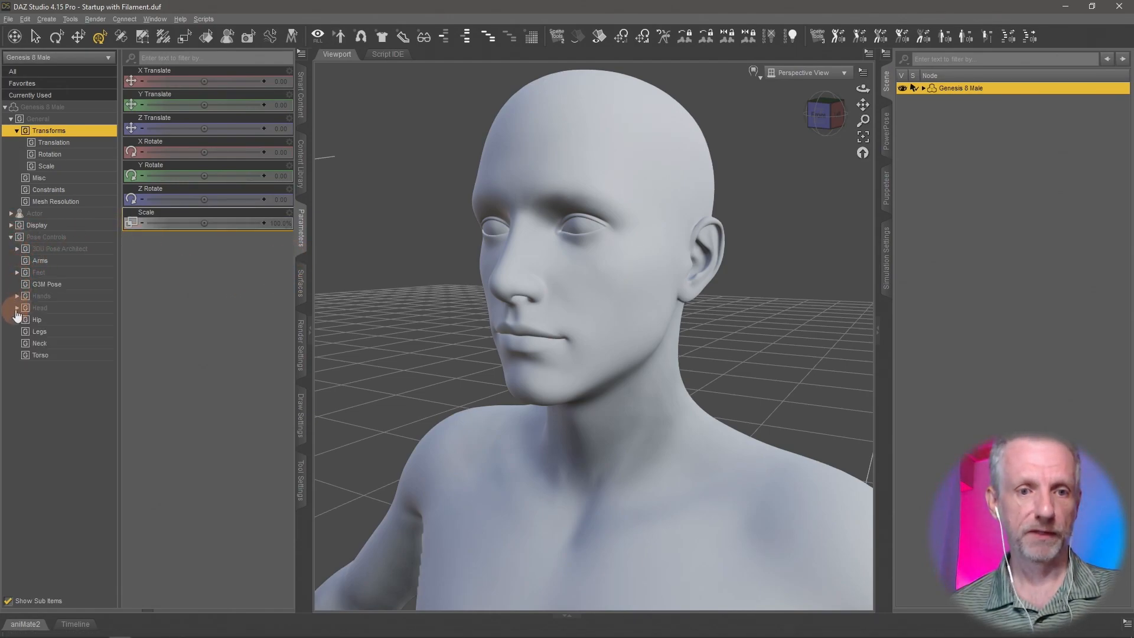
left_click(66, 343)
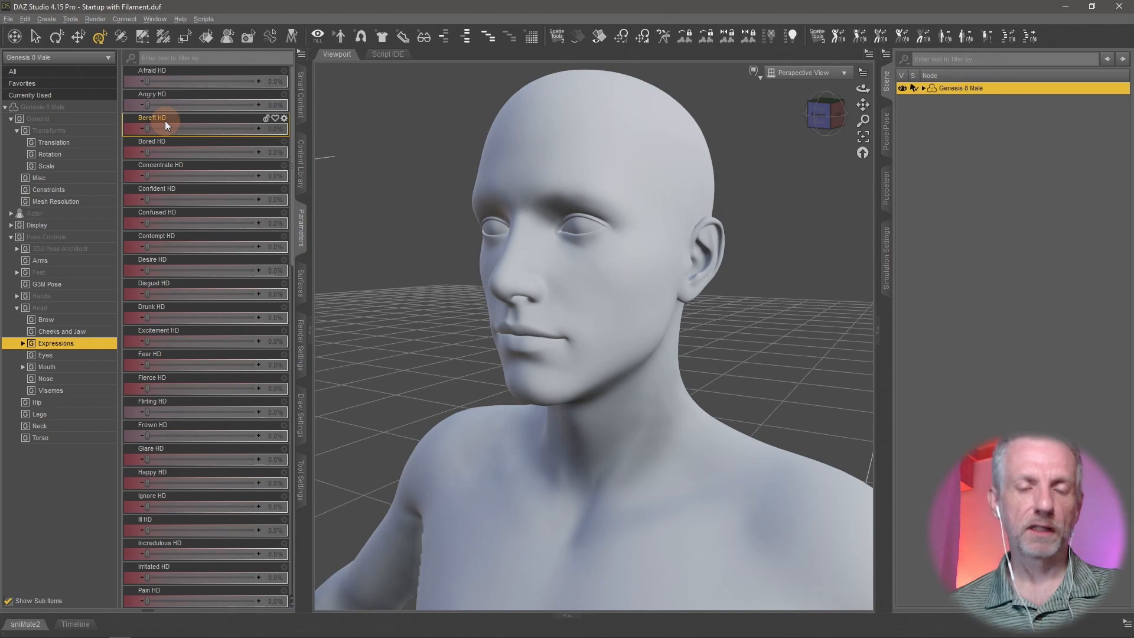
- Try out the Afraid HD and Angry HD expressions, mixing them at about 60% and 69%, and return both to 0%
left_click_drag(148, 83, 98, 122)
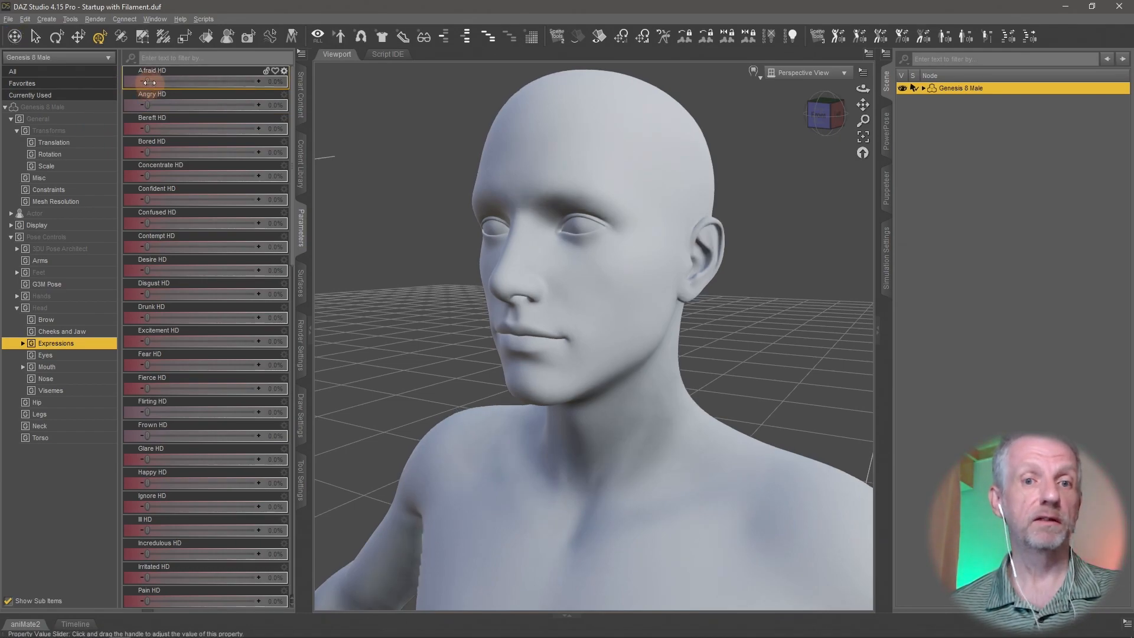
left_click_drag(149, 83, 96, 99)
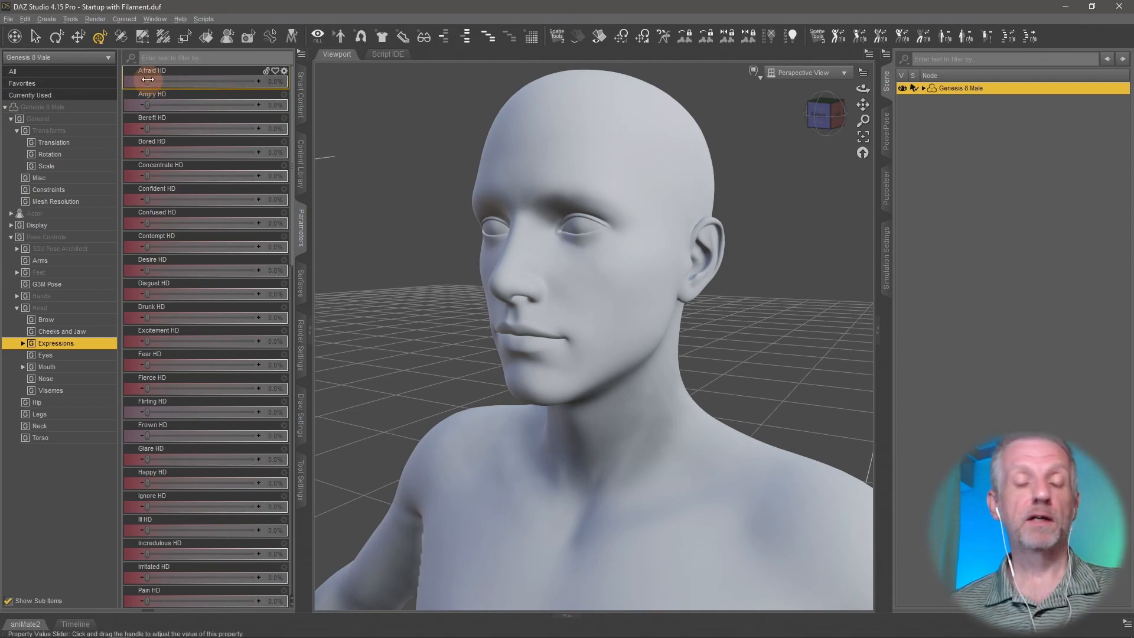
left_click_drag(148, 79, 206, 108)
left_click_drag(147, 81, 225, 102)
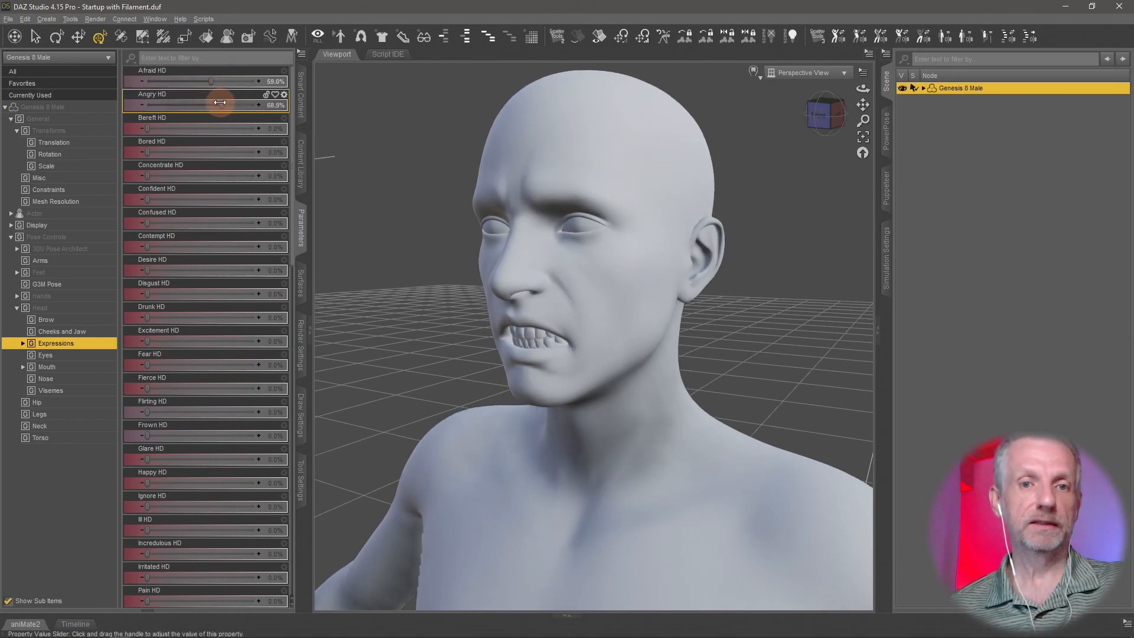
left_click_drag(219, 102, 59, 104)
left_click_drag(207, 81, 89, 78)
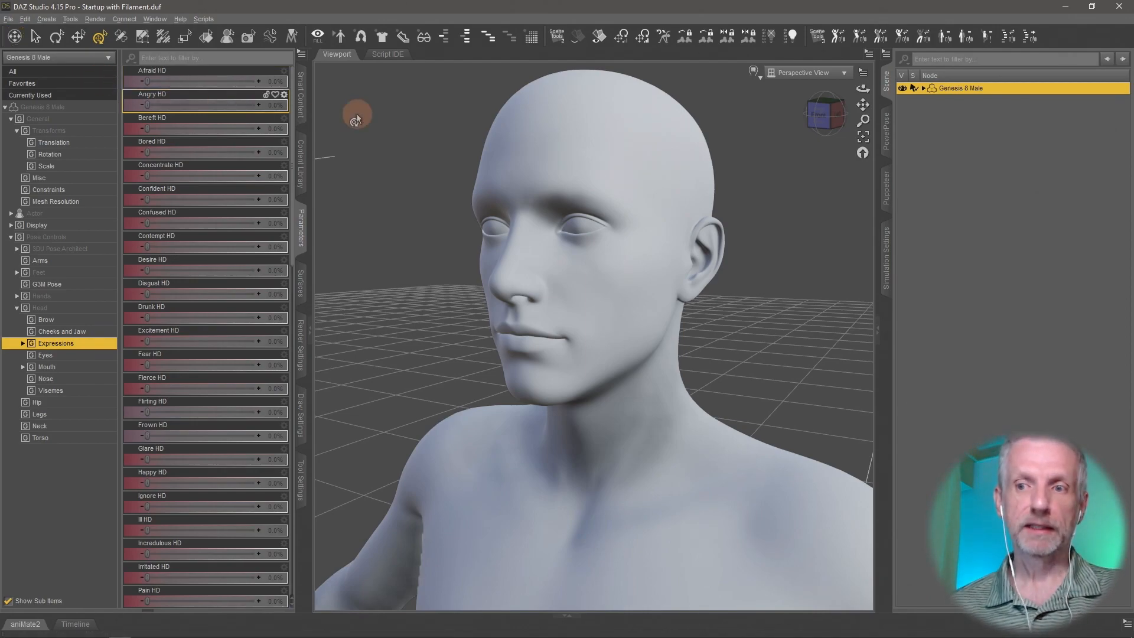
- Store the neutral face in Puppeteer, and store the face with Angry HD at about 91% as a second point
left_click(884, 196)
left_click(1028, 164)
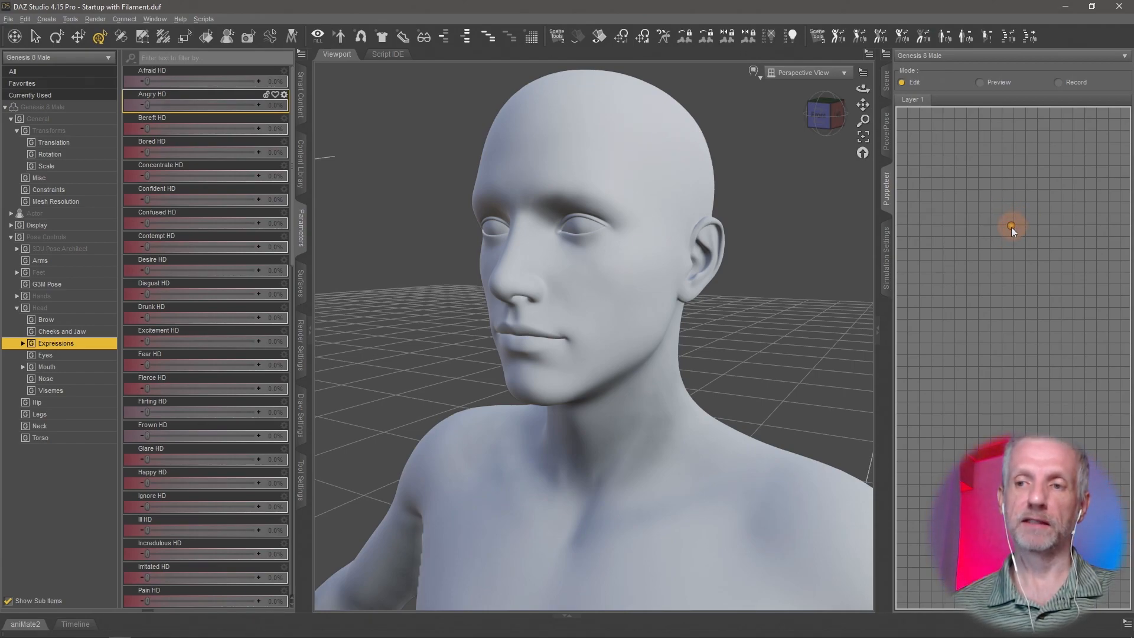
left_click_drag(146, 107, 245, 111)
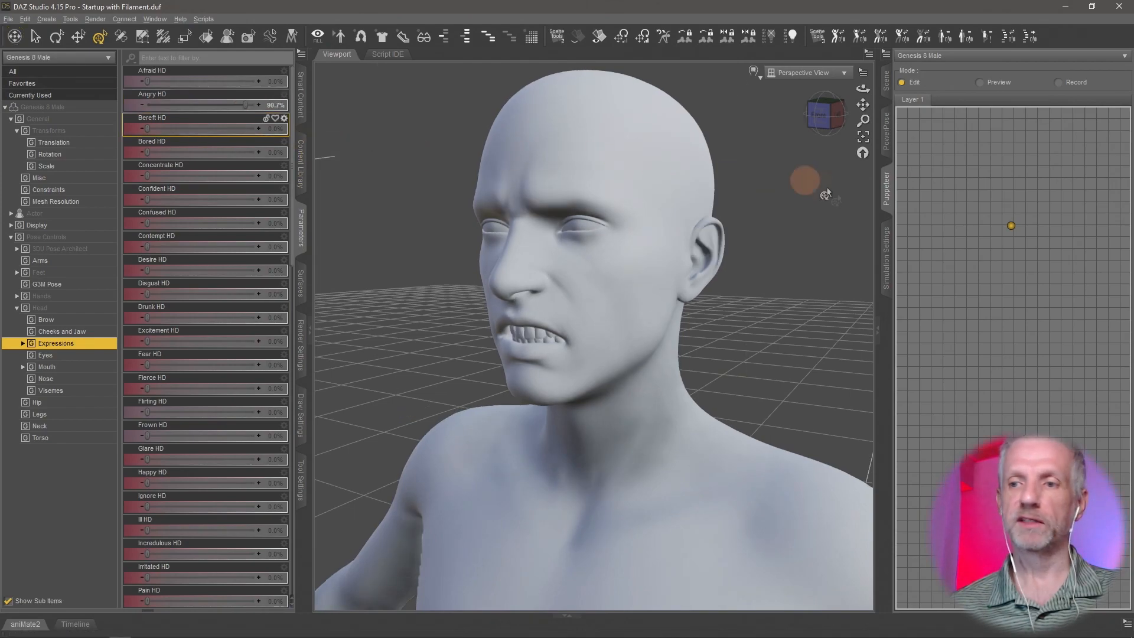
left_click(950, 193)
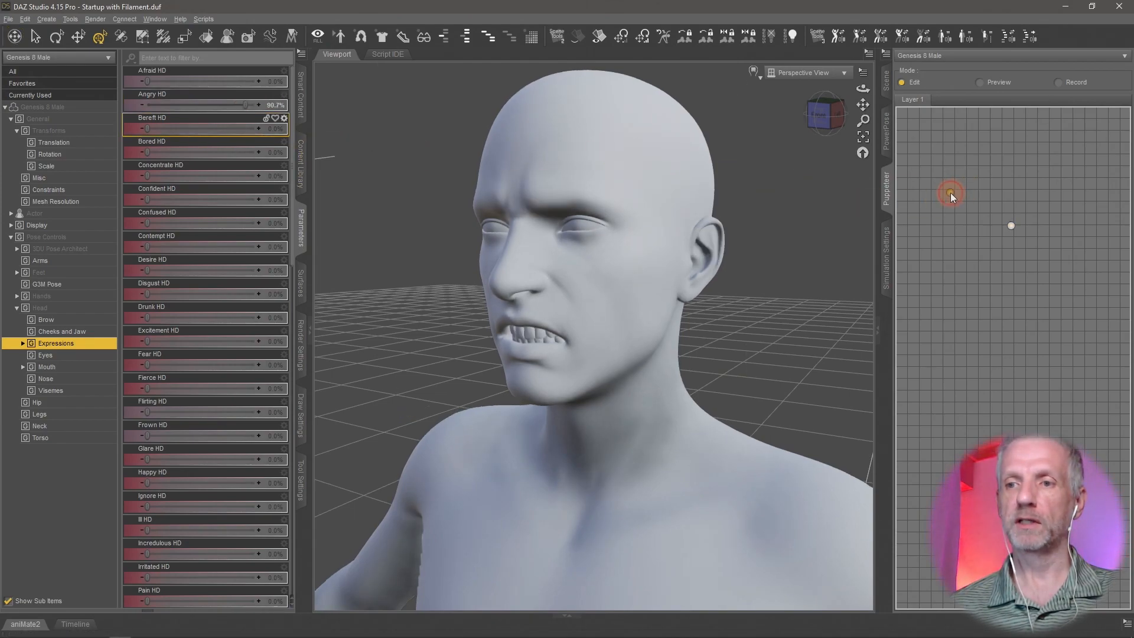
- Reset Angry HD to 0% and store the face with Afraid HD at 100% as a third Puppeteer point
left_click(229, 105, "alt")
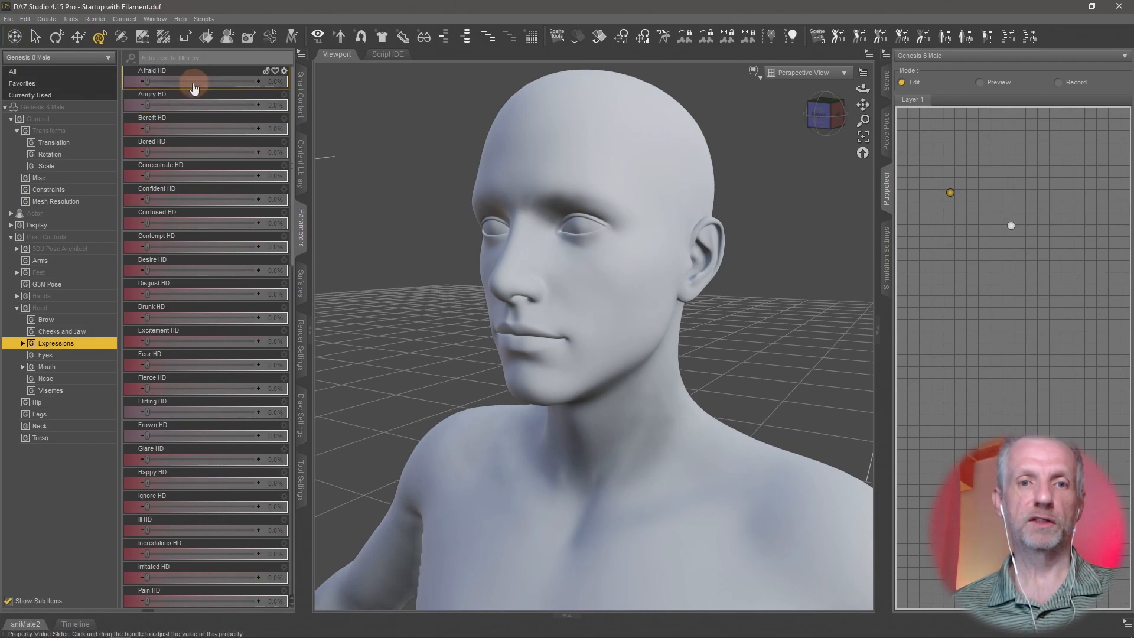
left_click_drag(147, 82, 257, 81)
left_click(1039, 161)
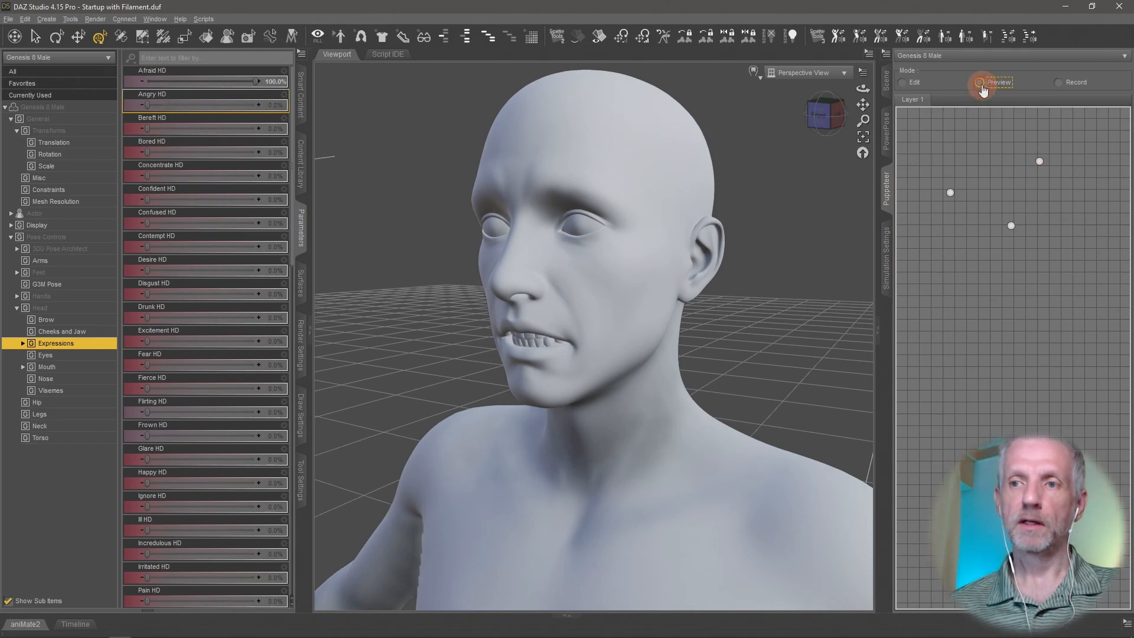
- Preview the blending between the stored expression points in Puppeteer
left_click_drag(1001, 155, 955, 220)
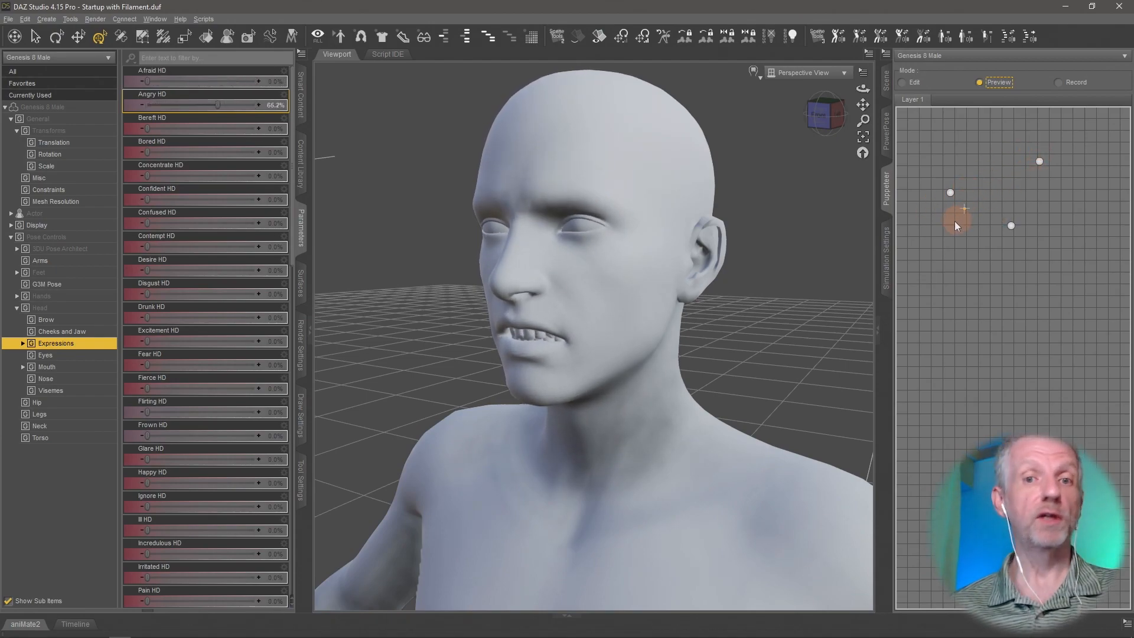
- Preview one more blend in Puppeteer, delete all three stored points, and reset Afraid HD and Angry HD to 0%
mouse_move(967, 174)
left_mouse_down()
mouse_move(1012, 178)
mouse_move(1003, 232)
mouse_move(953, 207)
mouse_move(1019, 162)
mouse_move(1000, 225)
mouse_move(955, 181)
mouse_move(1027, 159)
mouse_move(1010, 222)
mouse_move(1021, 142)
mouse_move(974, 209)
mouse_move(1026, 152)
mouse_move(1025, 215)
mouse_move(1002, 226)
mouse_move(958, 199)
mouse_move(1003, 179)
mouse_move(1001, 192)
mouse_move(995, 157)
mouse_move(972, 201)
mouse_move(991, 172)
mouse_move(975, 189)
mouse_move(994, 183)
mouse_move(980, 174)
left_mouse_up()
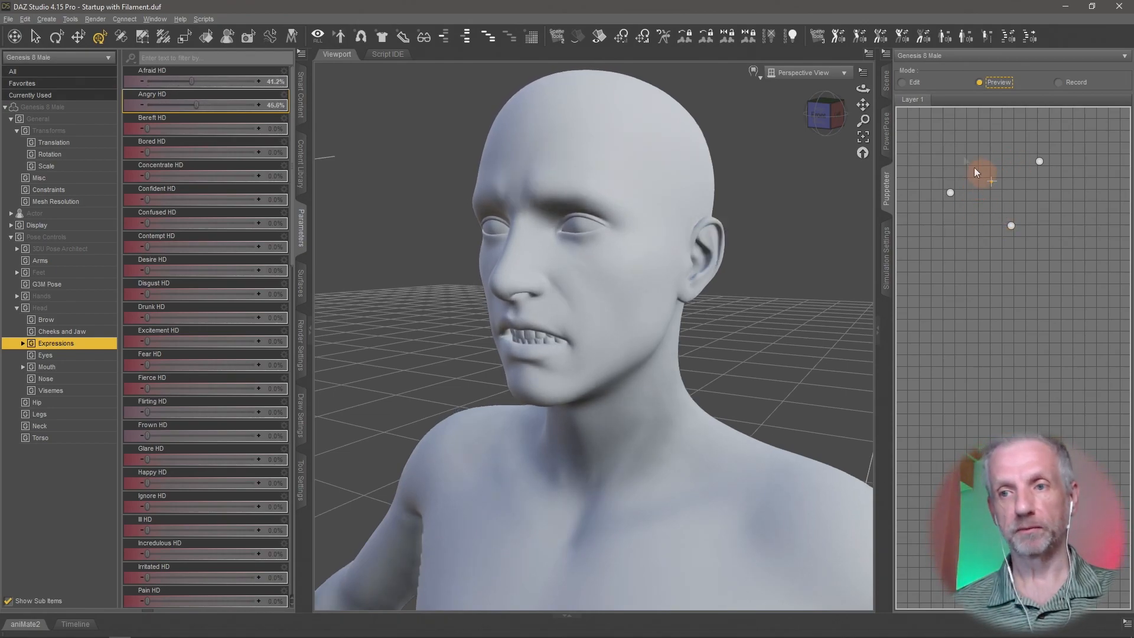
left_click(902, 82)
left_click(1008, 223)
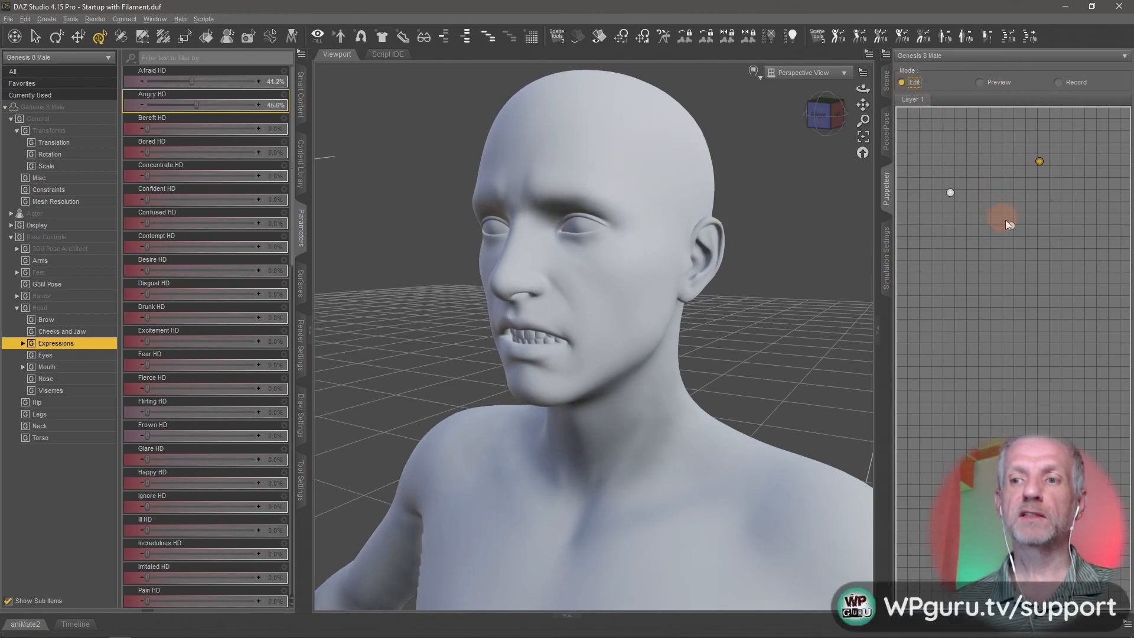
right_click(1039, 162)
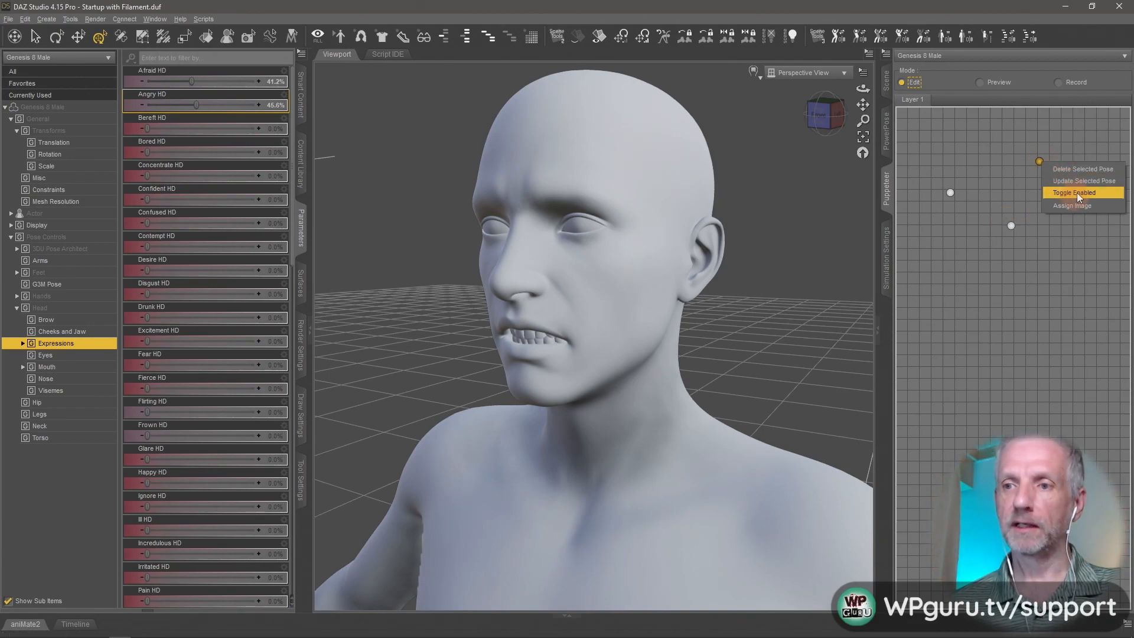
left_click(1052, 169)
right_click(1012, 224)
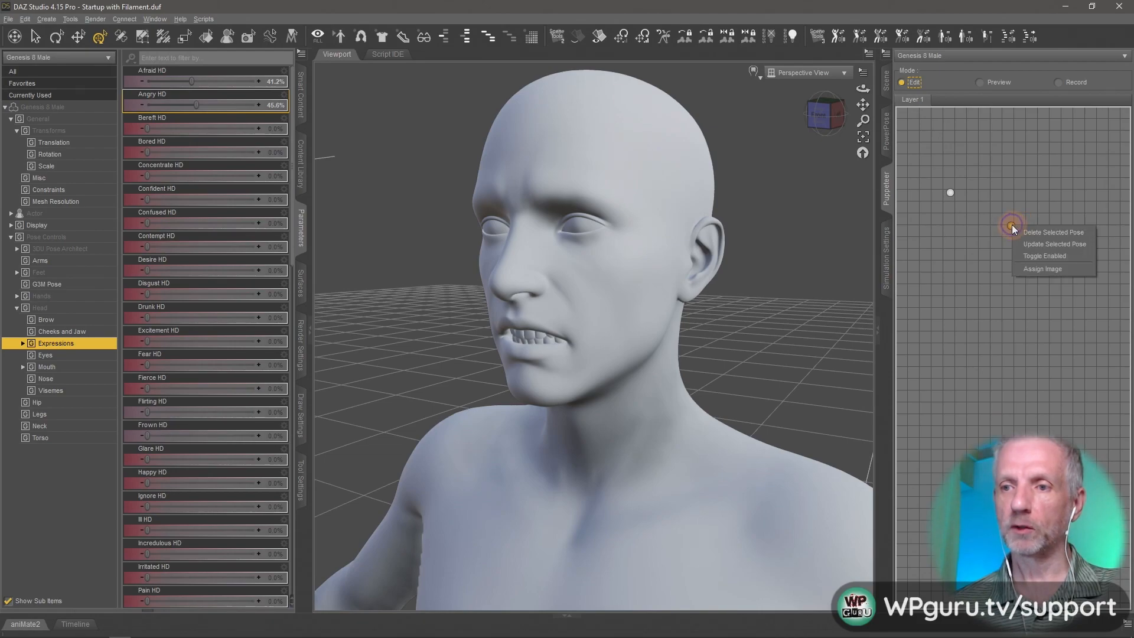
left_click(1021, 229)
right_click(948, 193)
left_click(963, 199)
left_click(231, 84, "alt")
left_click(231, 108, "alt")
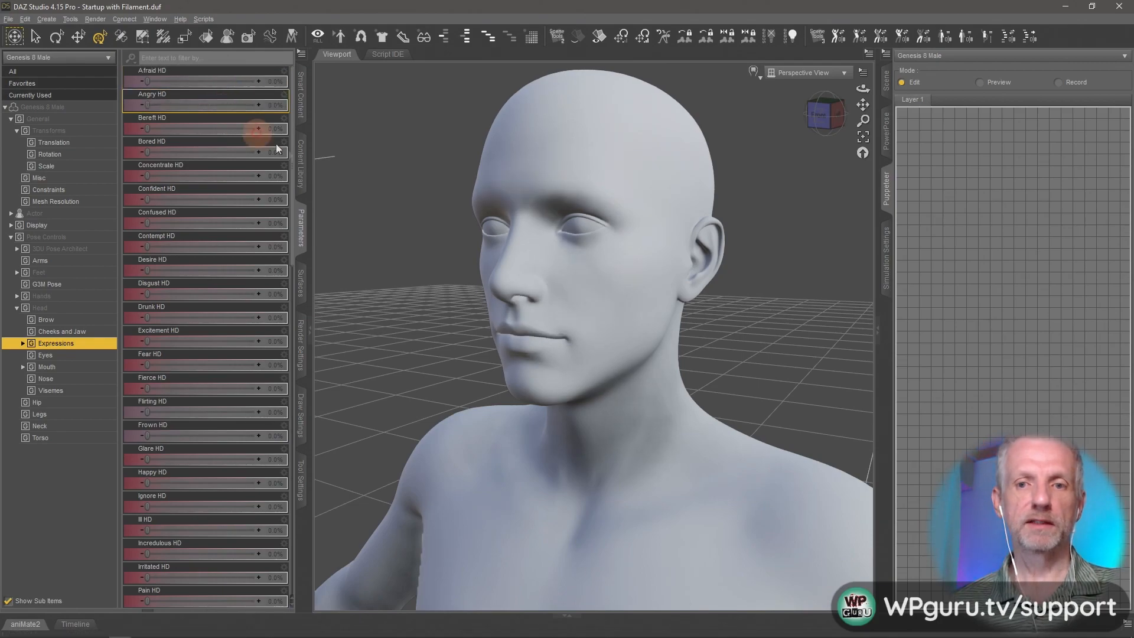
- Show the Scene list and the Timeline, shrink the Timeline's height, and reframe the figure's head in the viewport
left_click(886, 81)
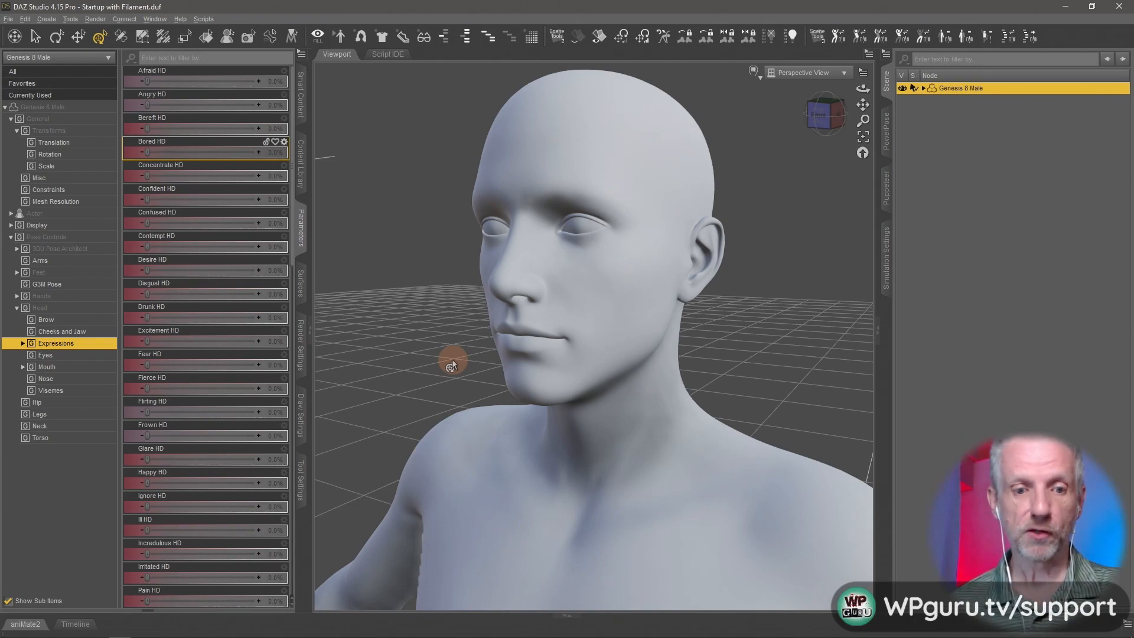
left_click(75, 624)
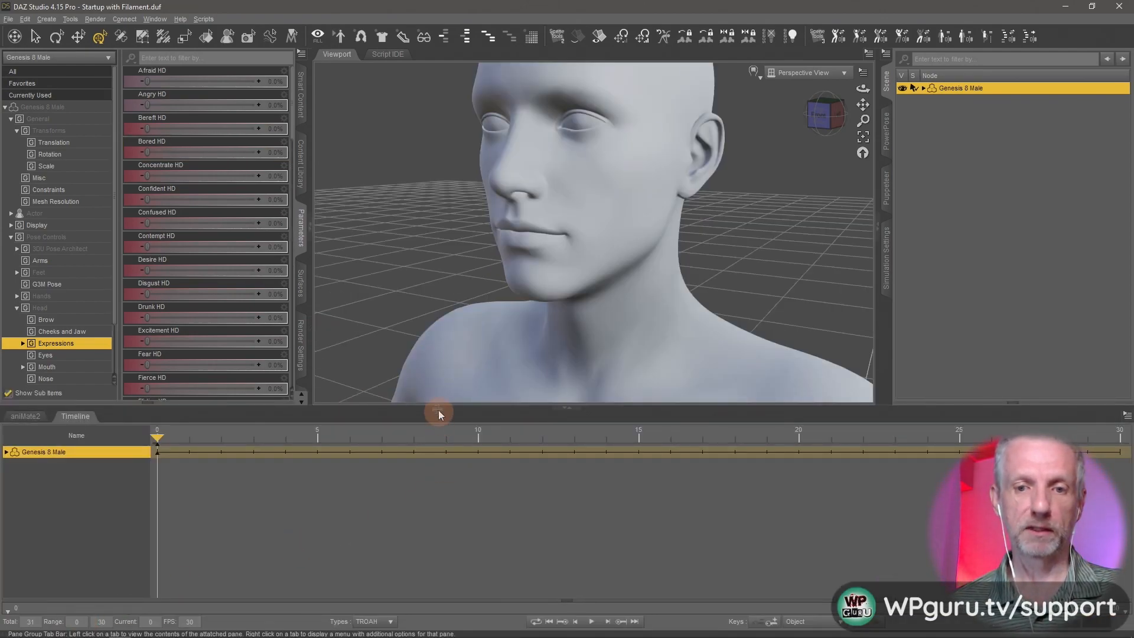
left_click_drag(435, 406, 423, 495)
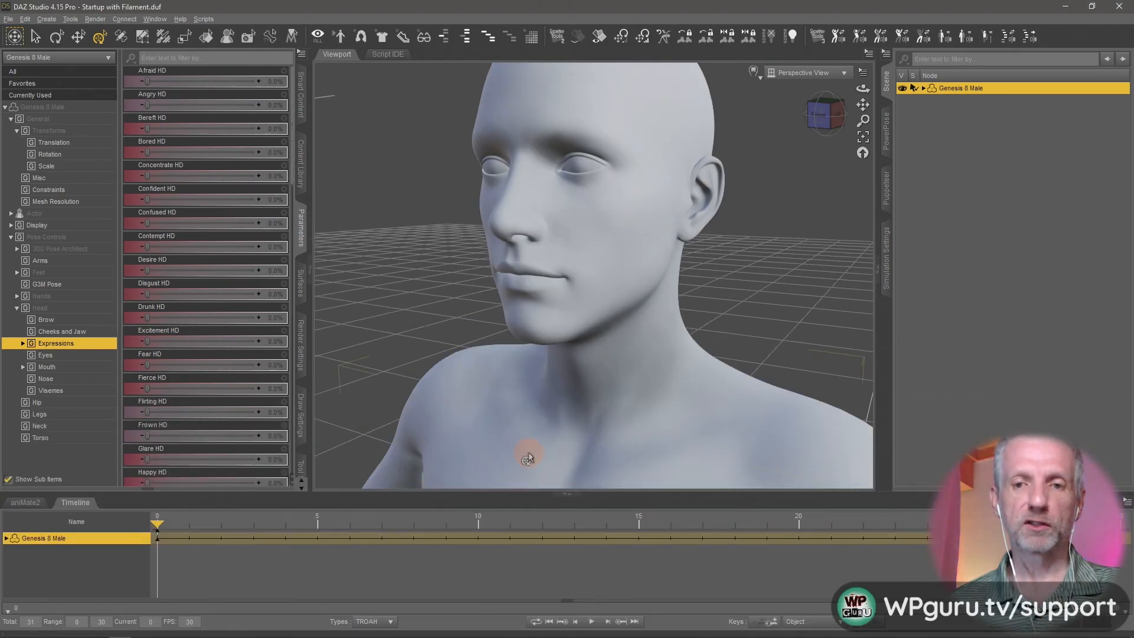
middle_click_drag(583, 338, 584, 337)
left_click_drag(593, 358, 586, 413)
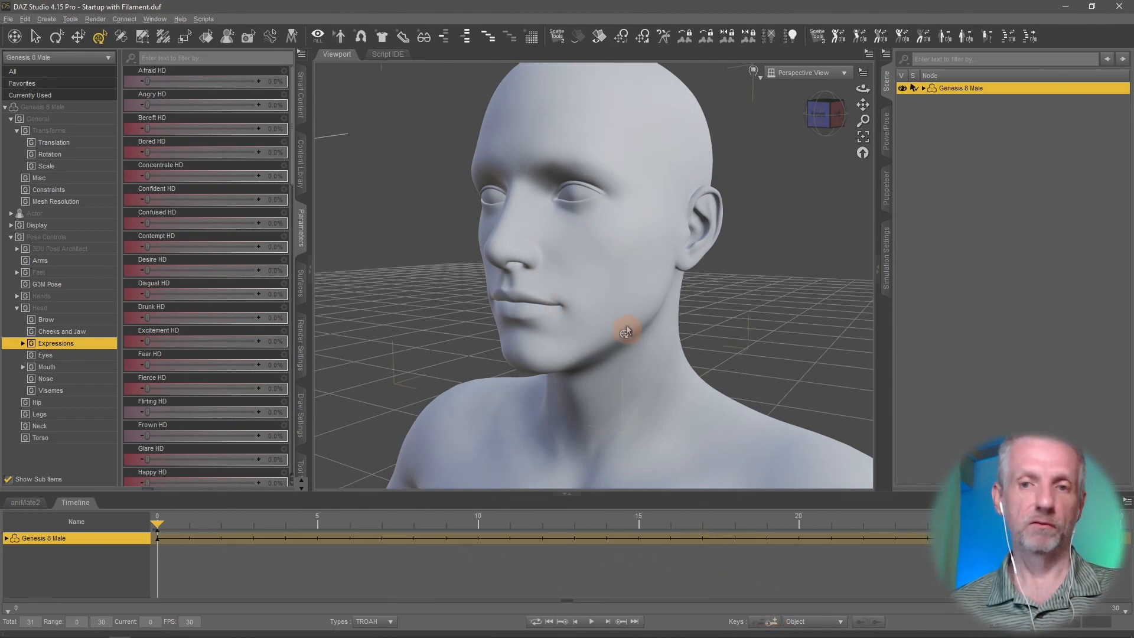
- Key Afraid HD at 100% on frame 5 and scrub the timeline to check the transition from the neutral face
left_click_drag(154, 527, 402, 528)
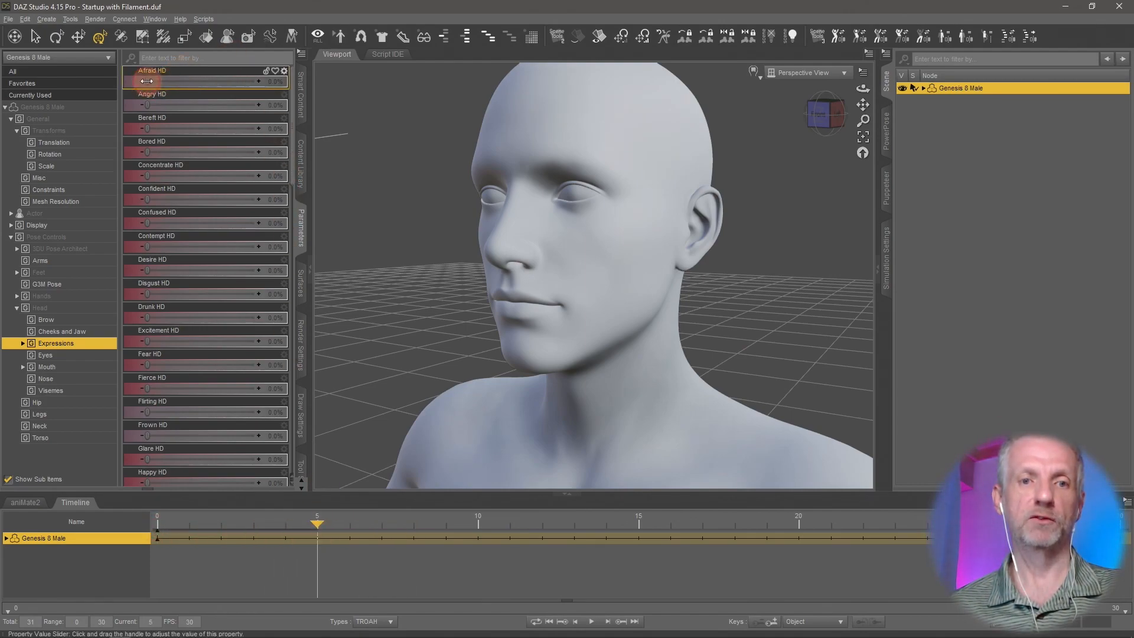
left_click_drag(146, 81, 256, 81)
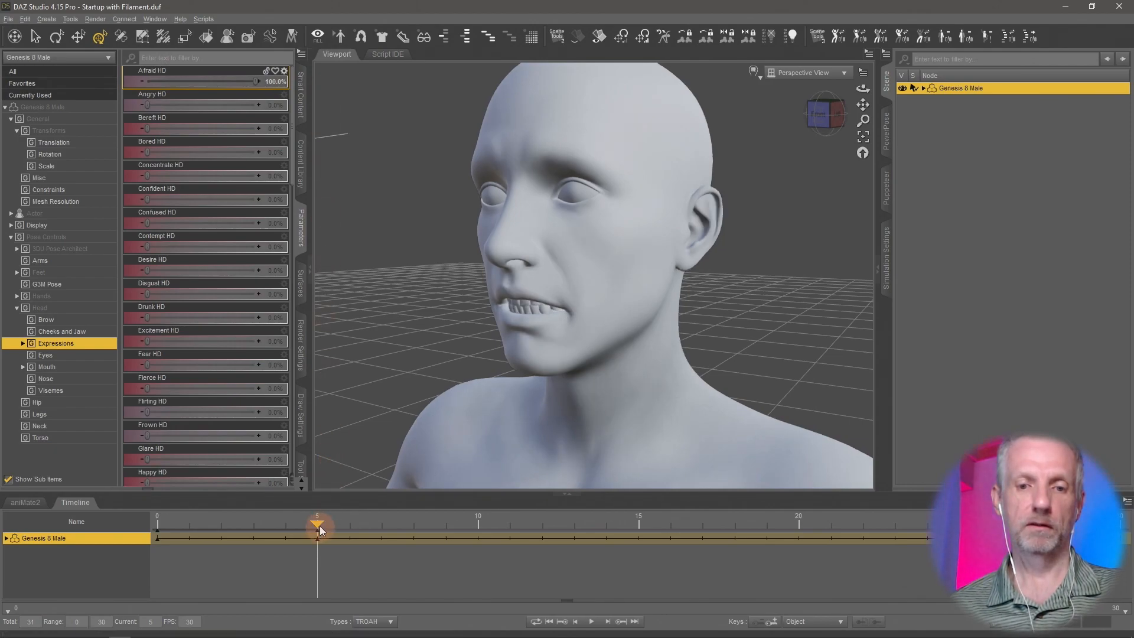
left_click_drag(318, 523, 470, 583)
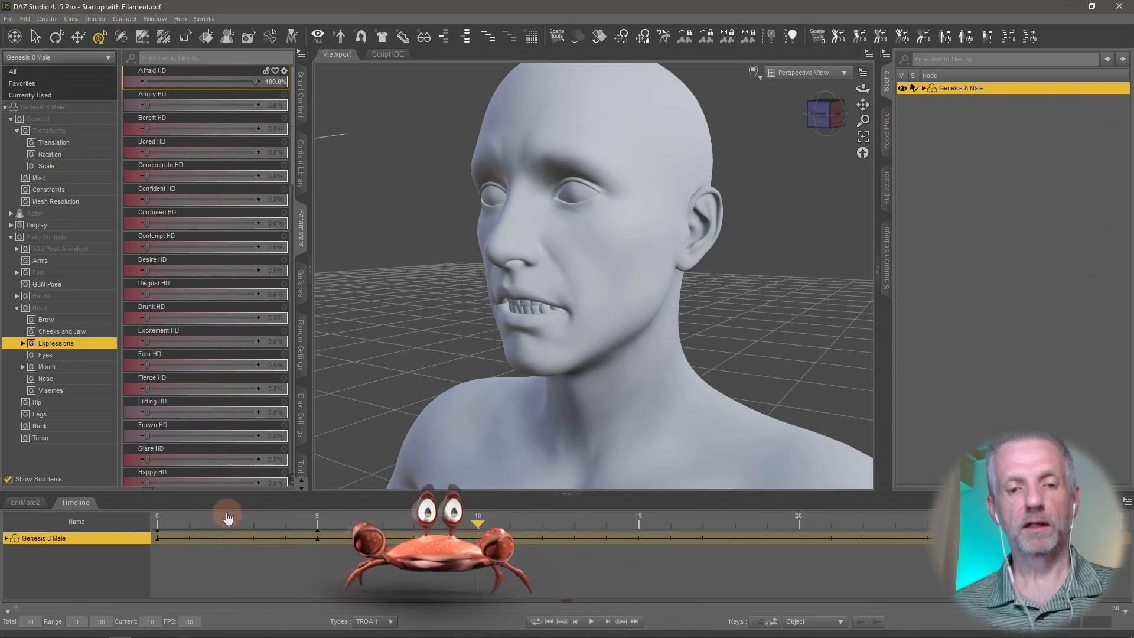
left_click(173, 520)
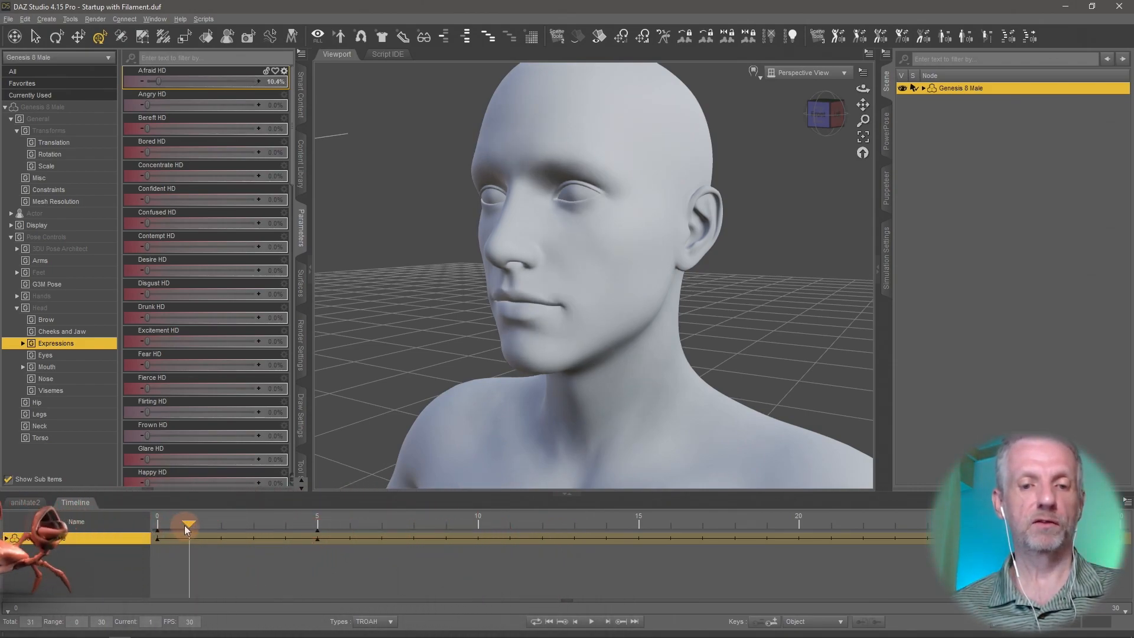
left_click(292, 526)
- At frame 10, set Afraid HD to 0% and Angry HD to 100%
left_click_drag(293, 526, 477, 534)
left_click(275, 84)
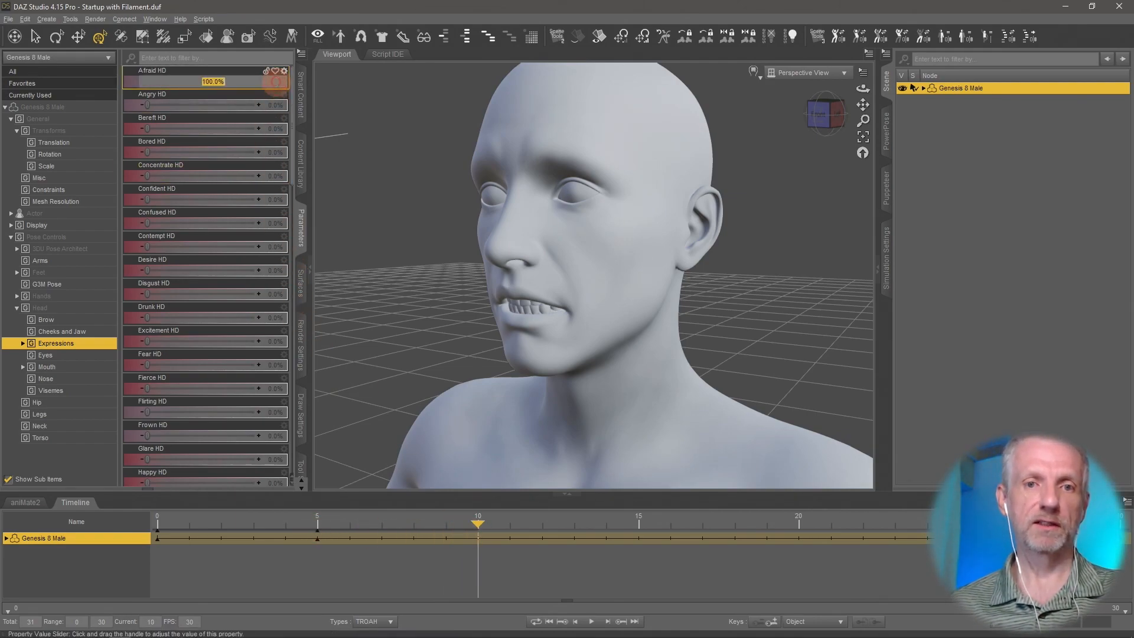
type("0")
key("Return")
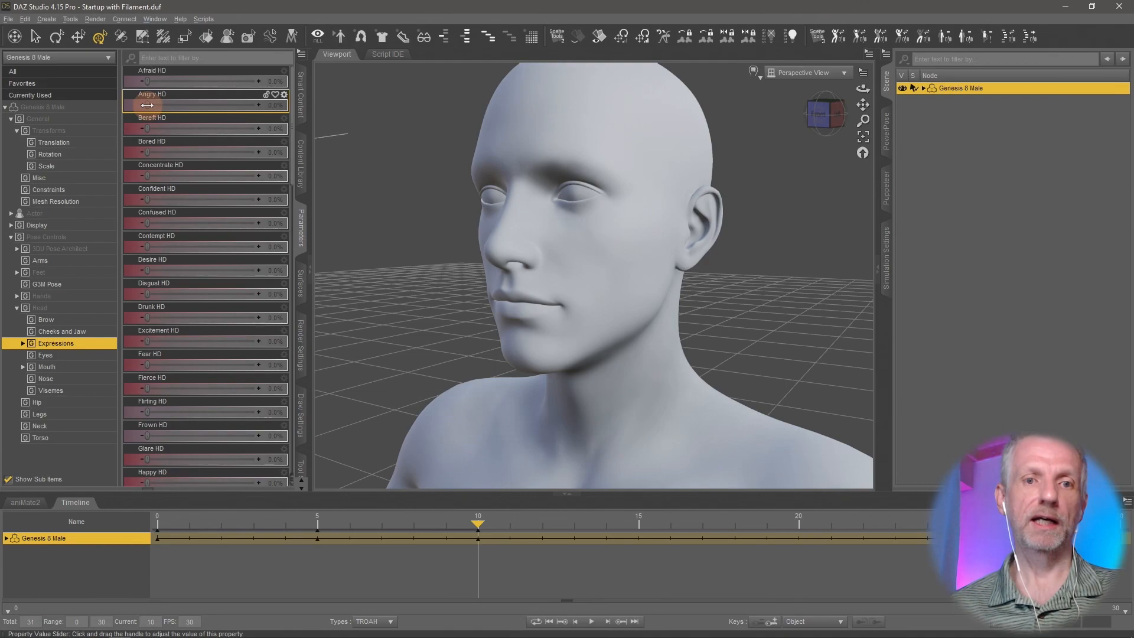
left_click_drag(147, 105, 299, 111)
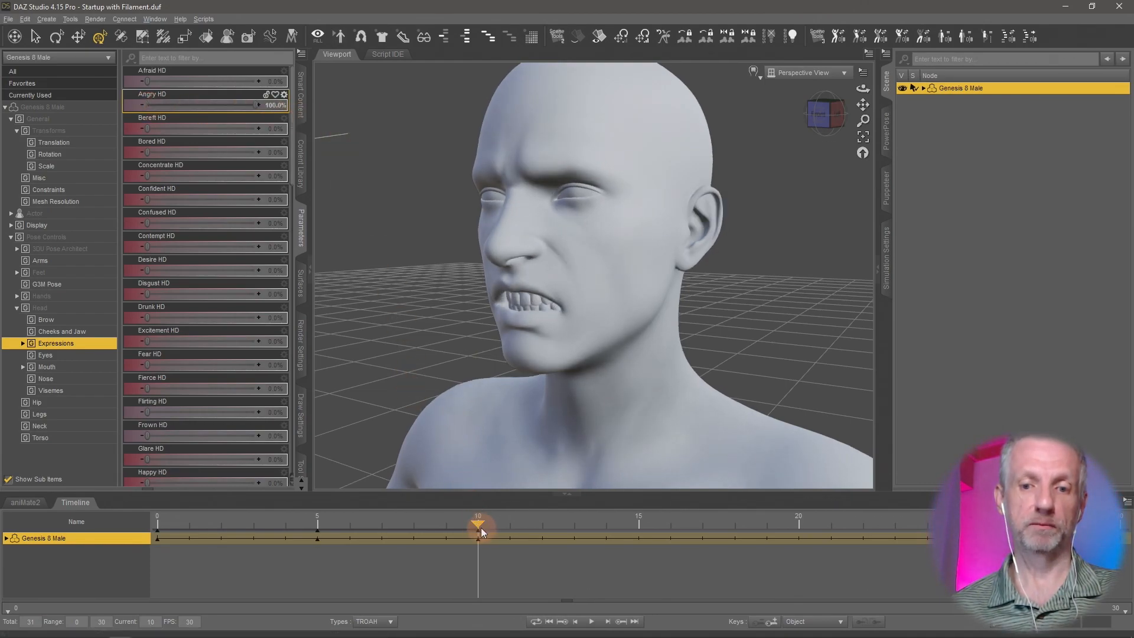
- At frame 15, set Angry HD to 0% and raise Contempt HD and Disgust HD to 100%
left_click_drag(477, 525, 622, 552)
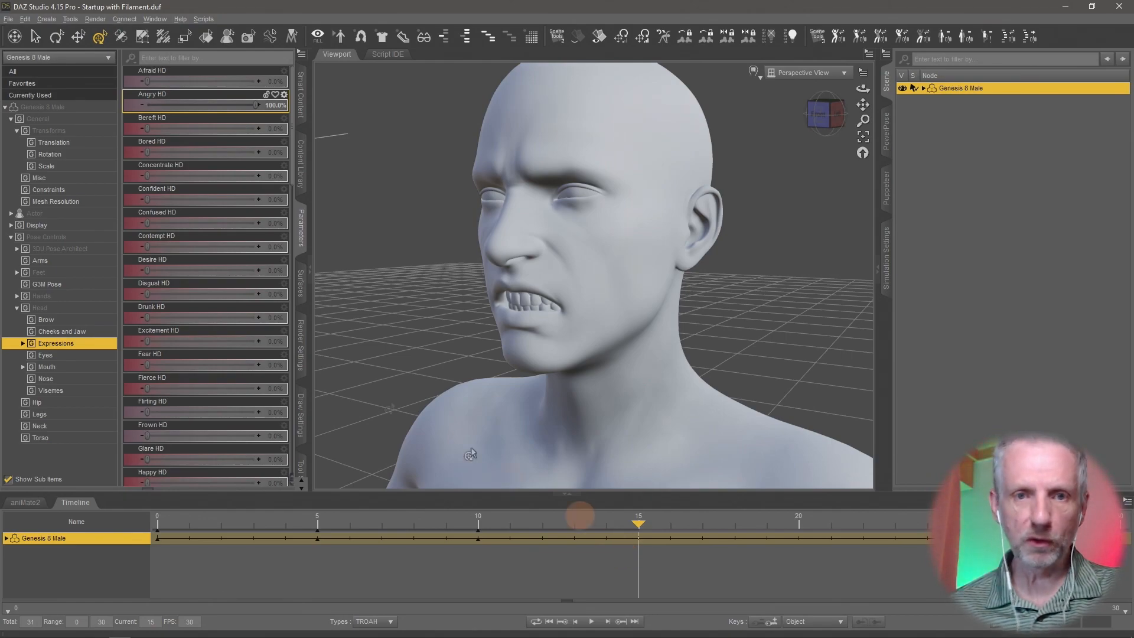
left_click(273, 109)
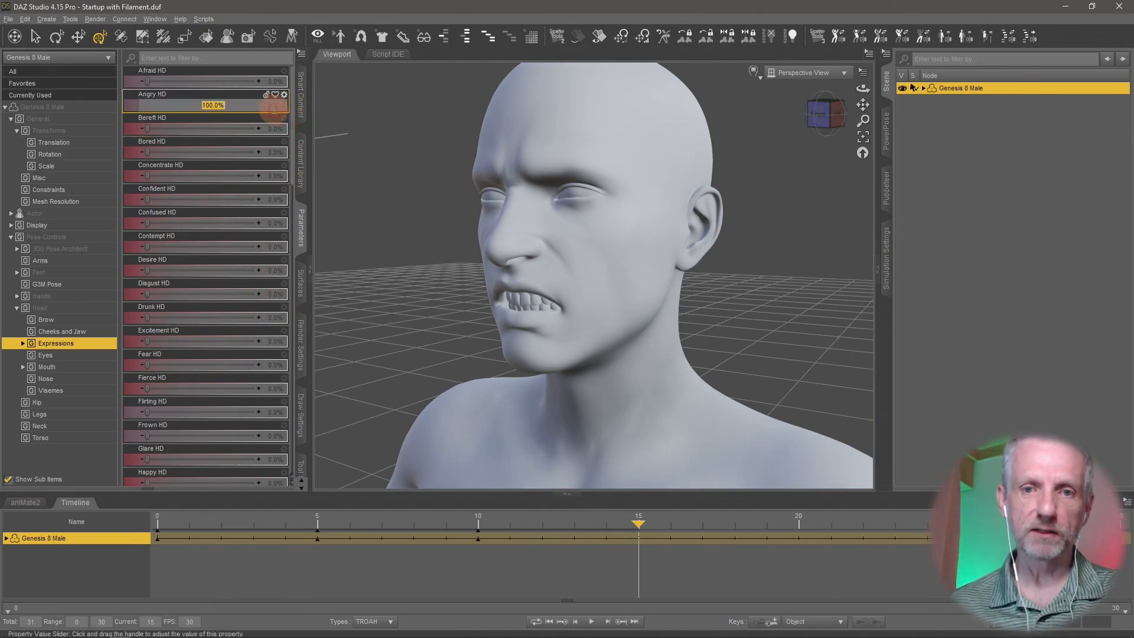
type("0")
key("Return")
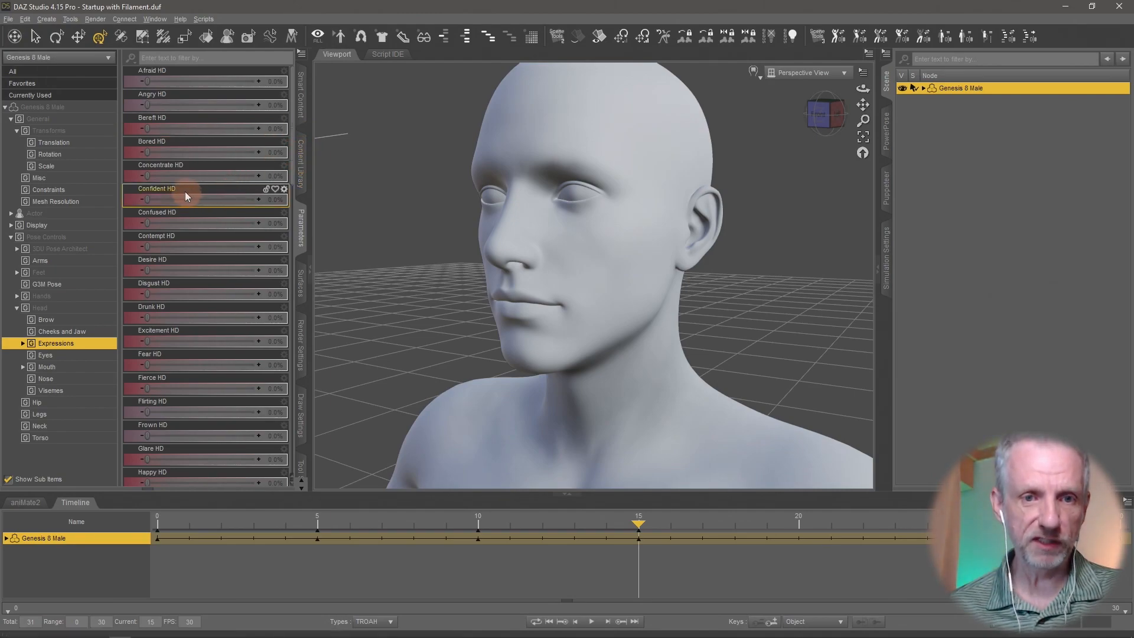
left_click_drag(156, 198, 101, 215)
left_click_drag(146, 247, 314, 255)
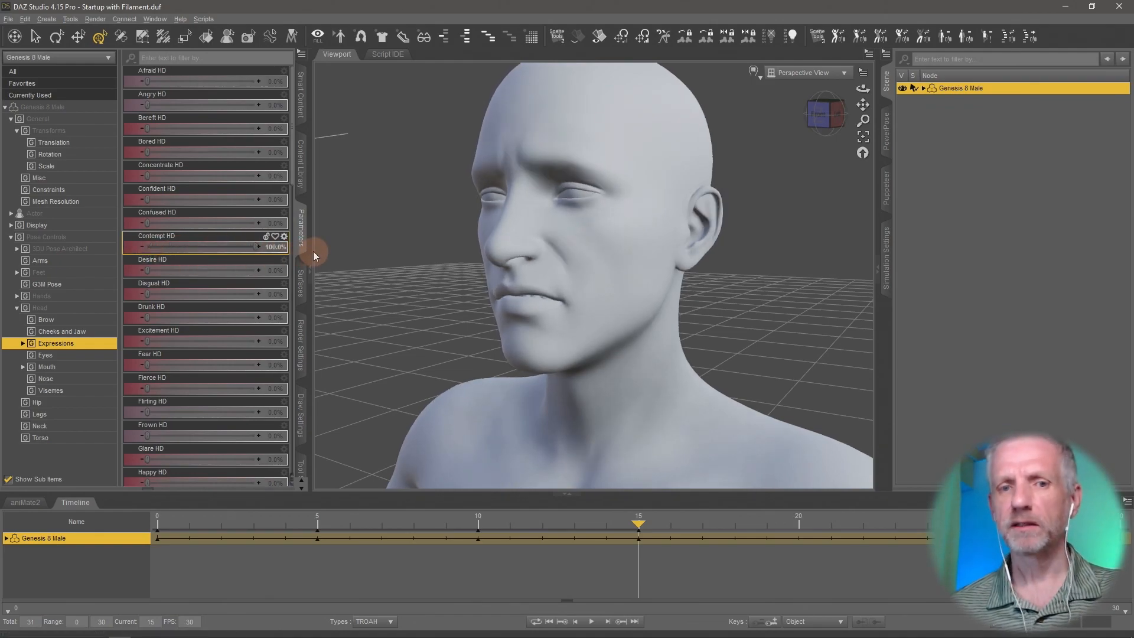
left_click_drag(147, 294, 272, 304)
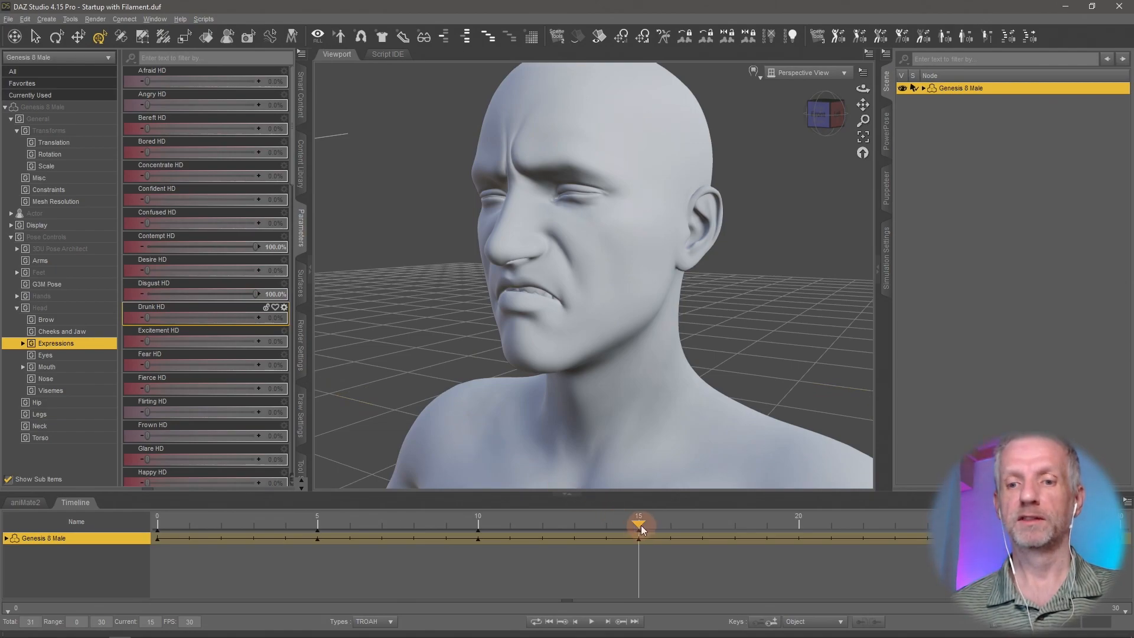
- At frame 20, set Contempt HD and Disgust HD to 0% and Excitement HD to 100%
left_click_drag(599, 527, 742, 548)
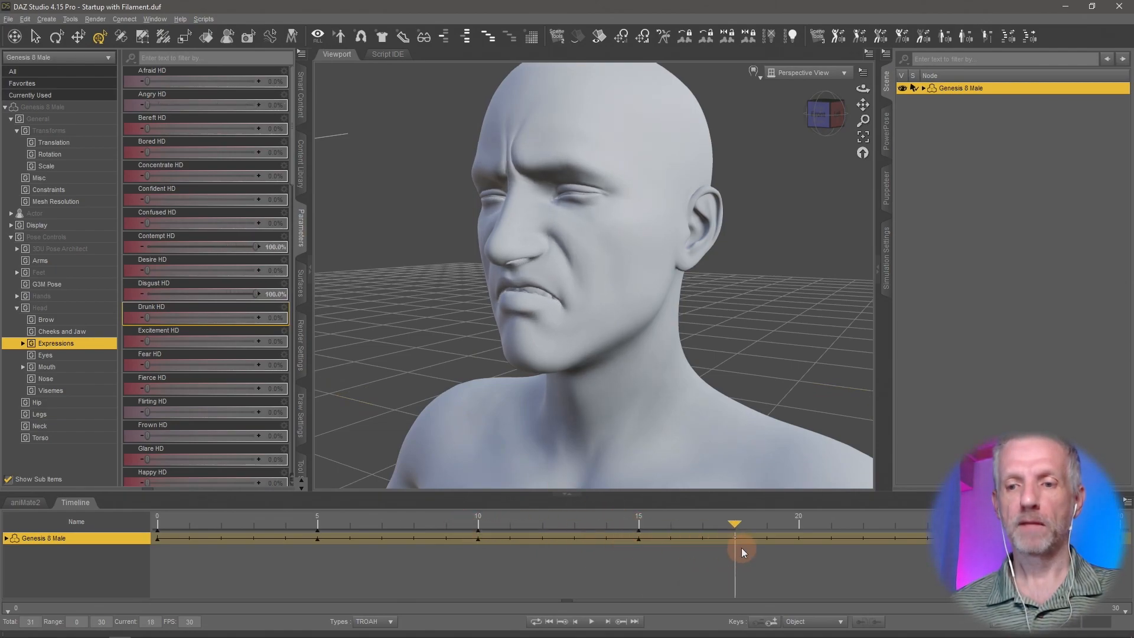
left_click(276, 246)
type("0")
key("Return")
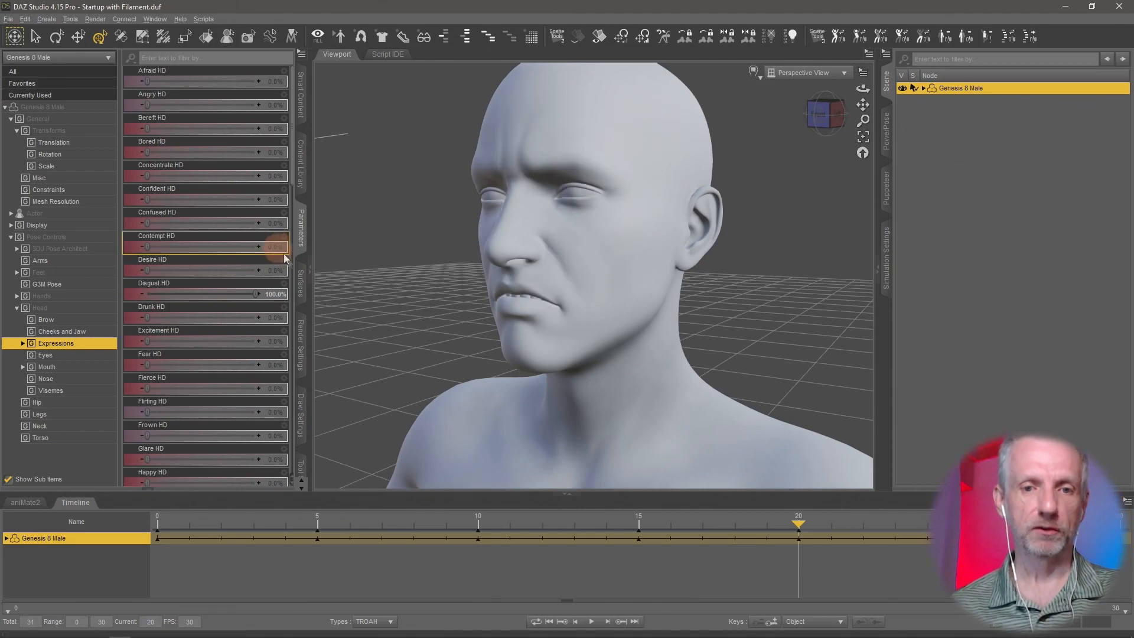
left_click(270, 295)
type("0")
key("Return")
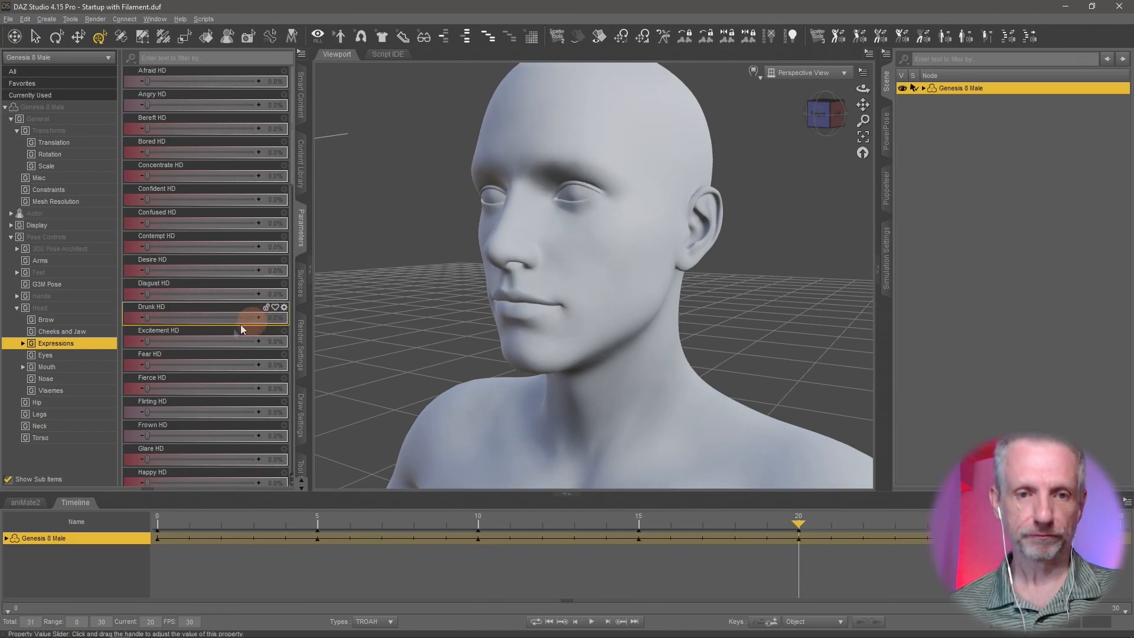
left_click_drag(146, 339, 271, 349)
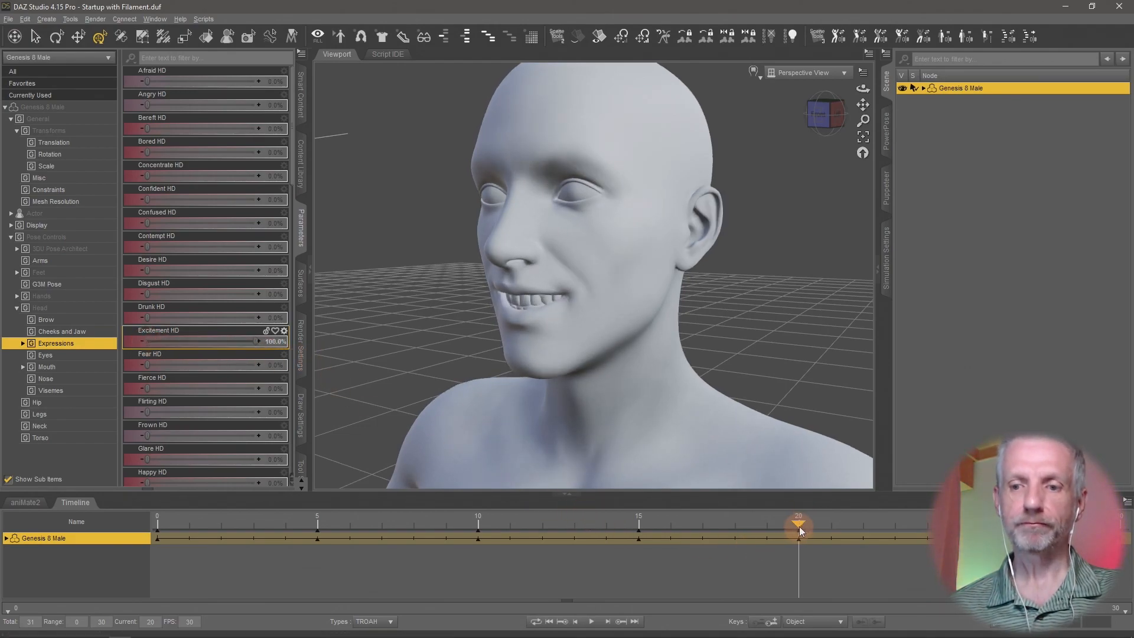
- Set Angry HD to 0% at frame 10 and Contempt HD to 0% at frame 15
left_click_drag(796, 523, 475, 538)
left_click(256, 76)
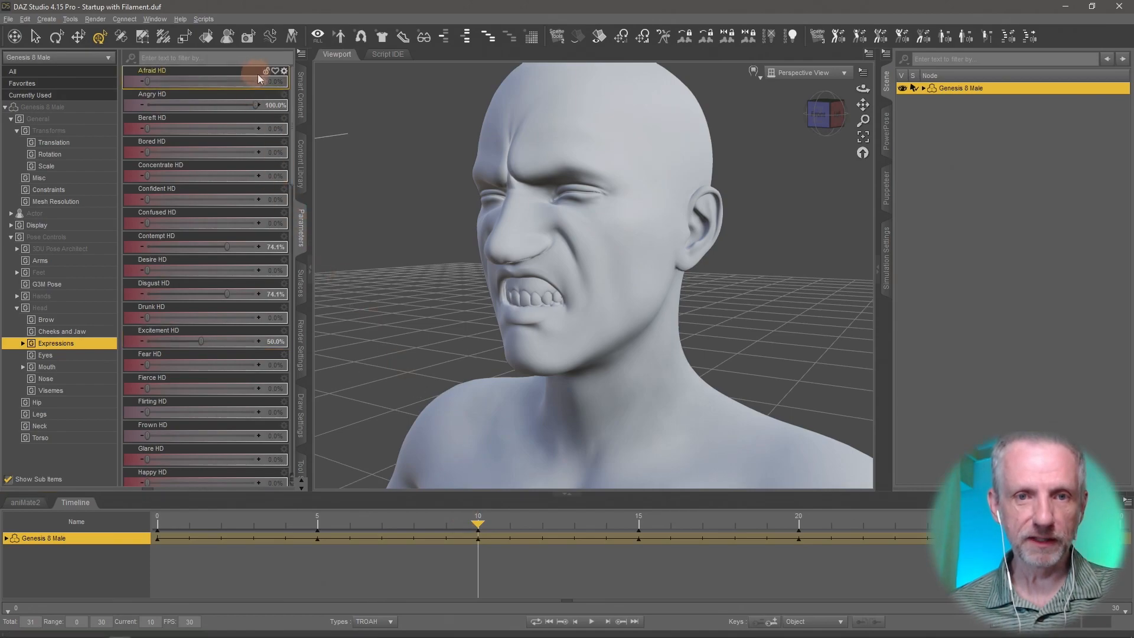
left_click(274, 106)
type("0")
key("Return")
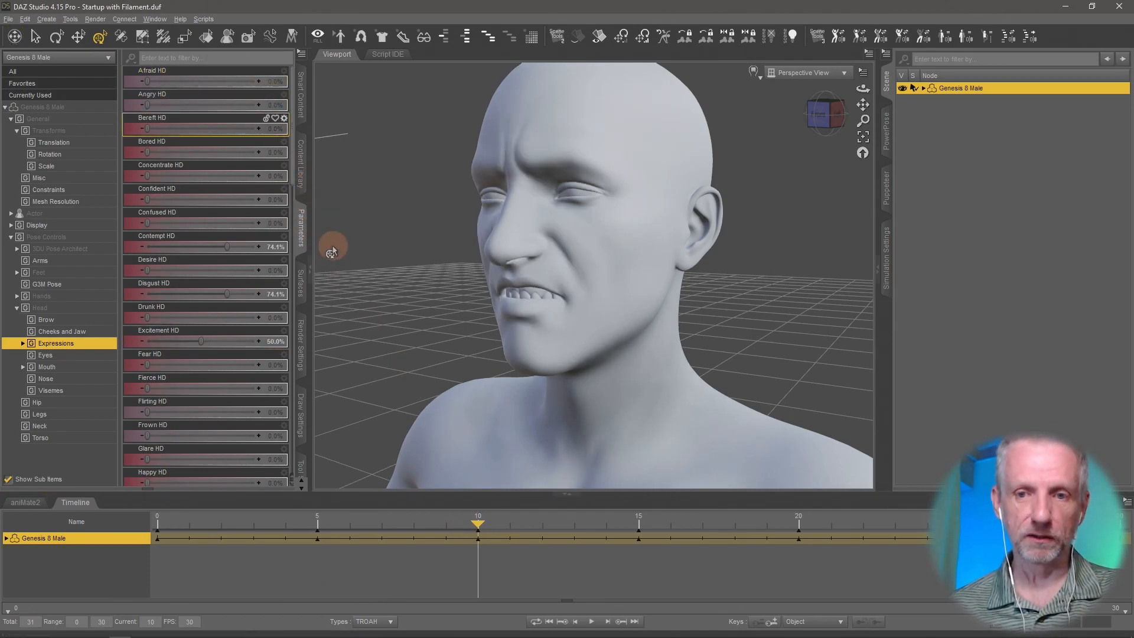
left_click_drag(476, 527, 635, 620)
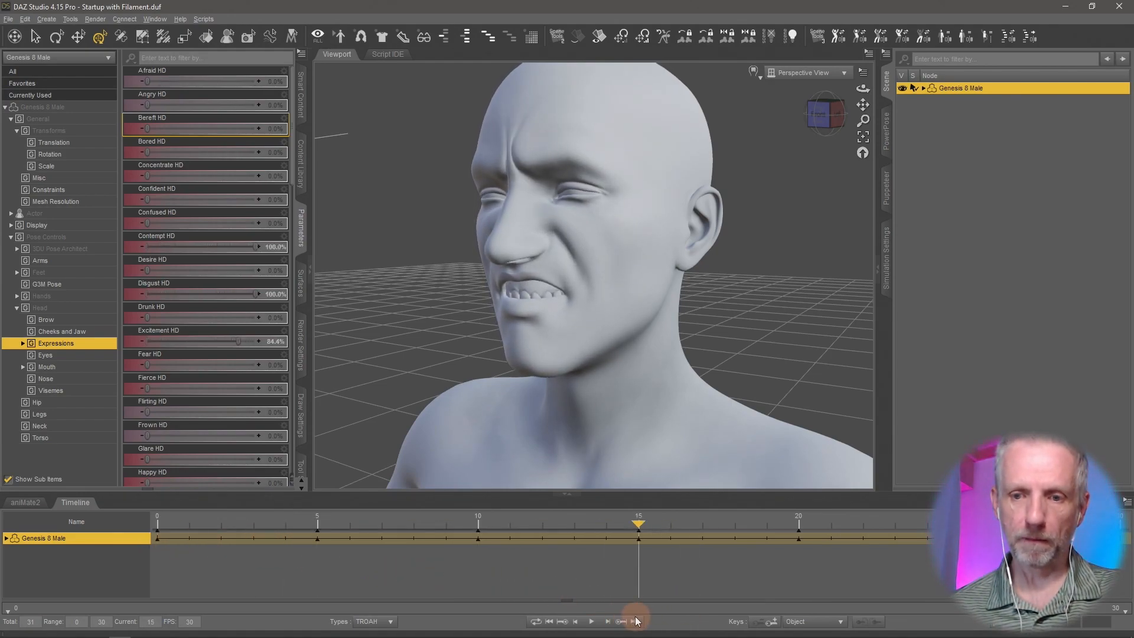
left_click(270, 248)
type("0")
key("Return")
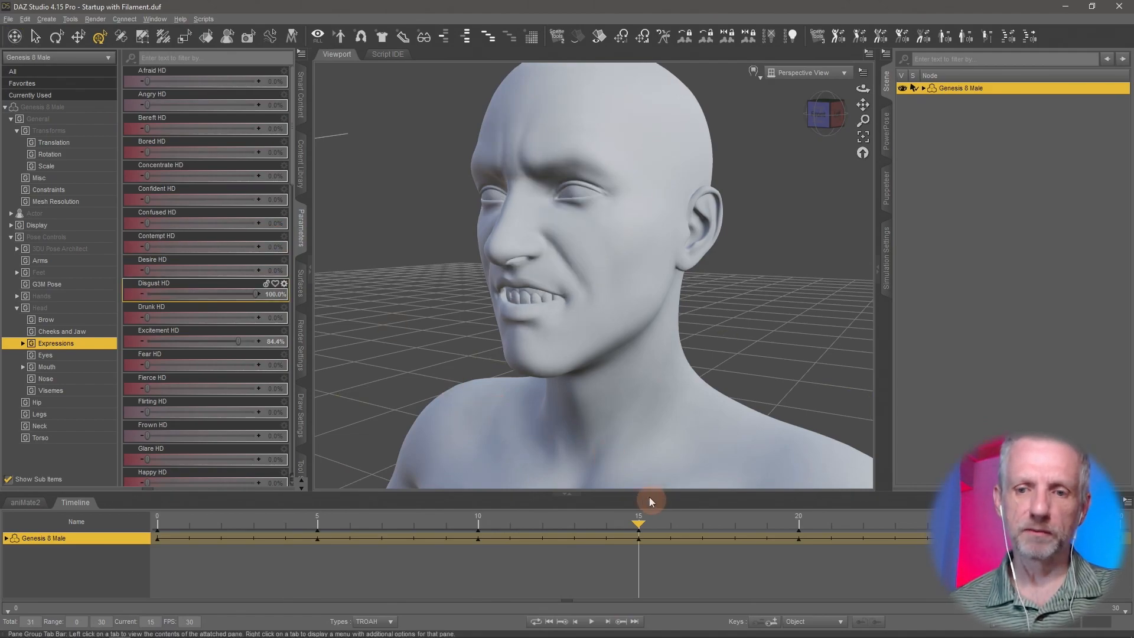
- Set Excitement HD to 0% at frame 25 and scrub the timeline back to frame 0
left_click_drag(637, 523, 958, 541)
left_click(272, 341)
key("Return")
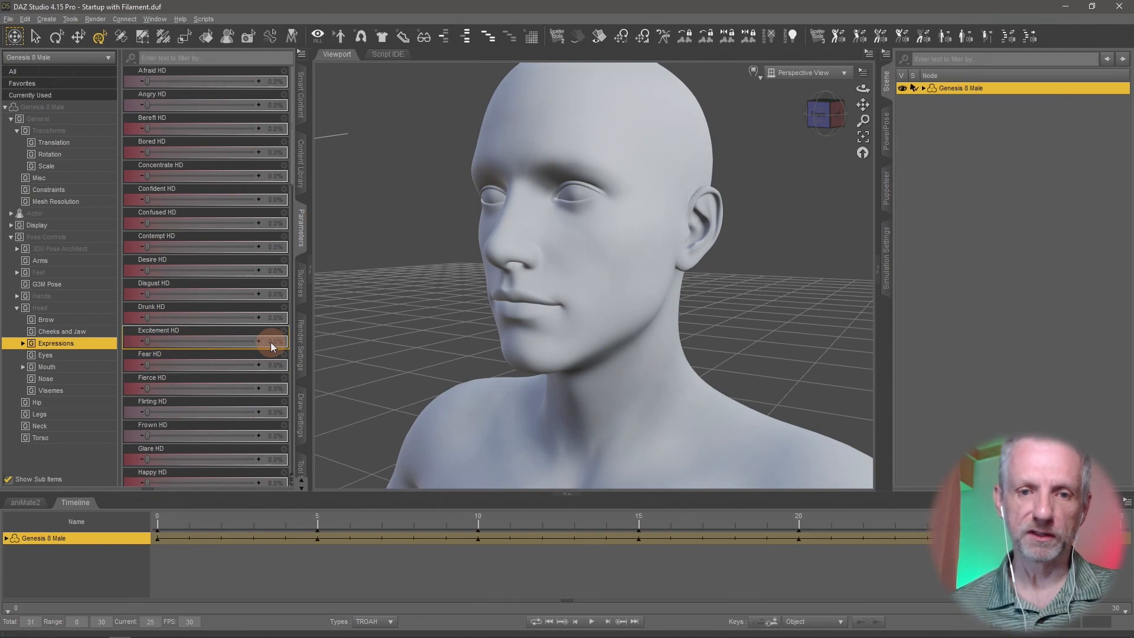
left_click_drag(886, 518, 80, 590)
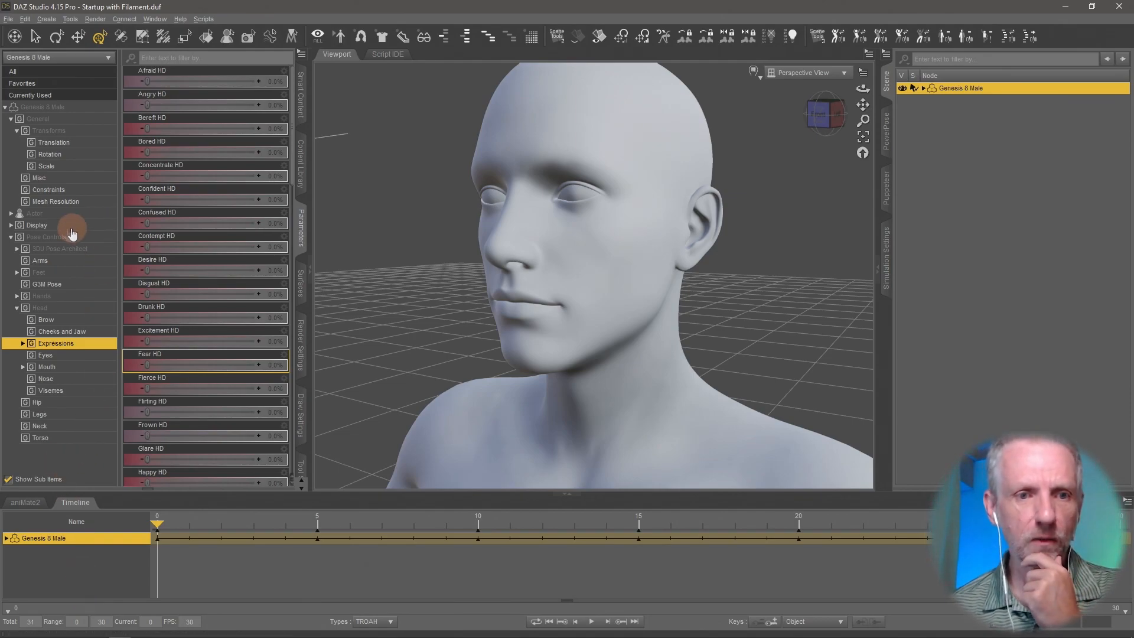
- Collapse the Pose Controls category and look through all of the figure's pose control parameters
left_click(11, 237)
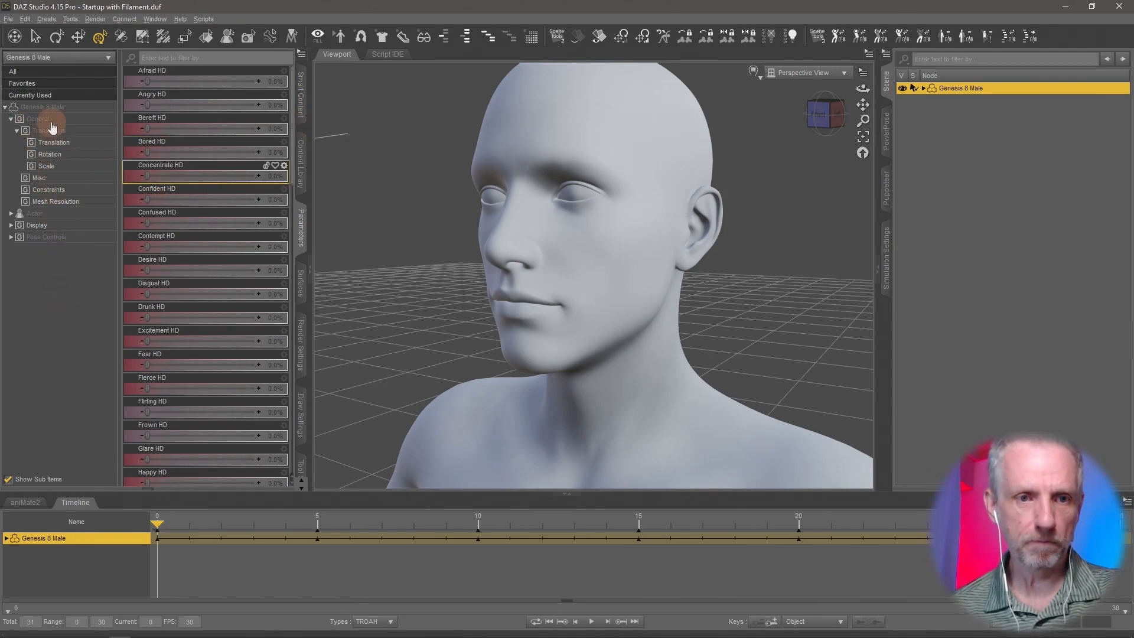
left_click(47, 237)
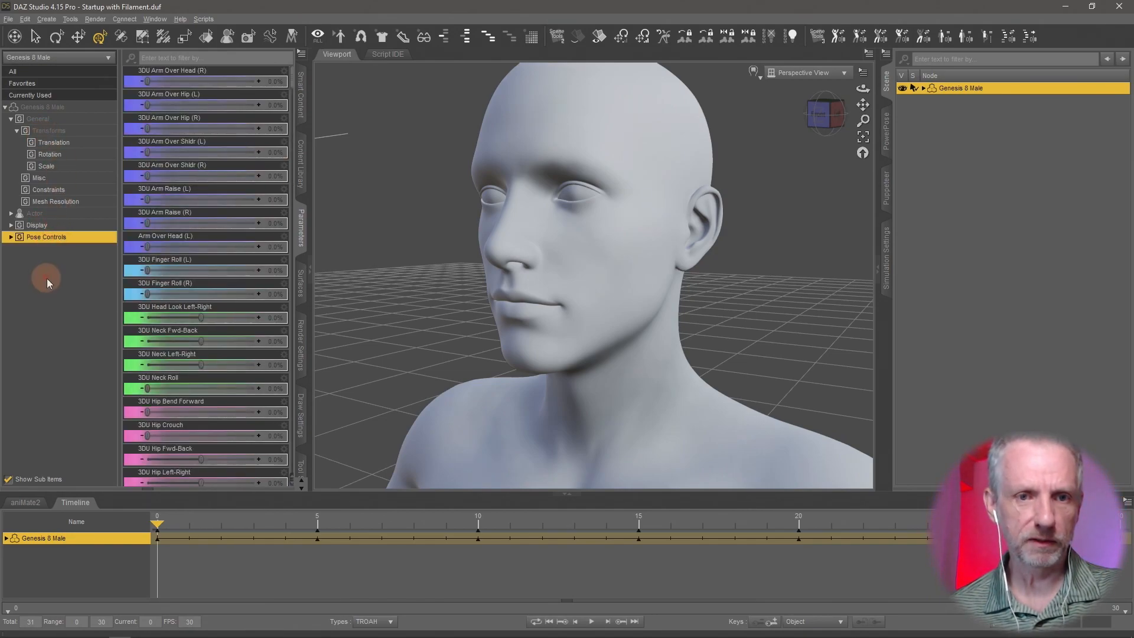
scroll(253, 193, "down", 10)
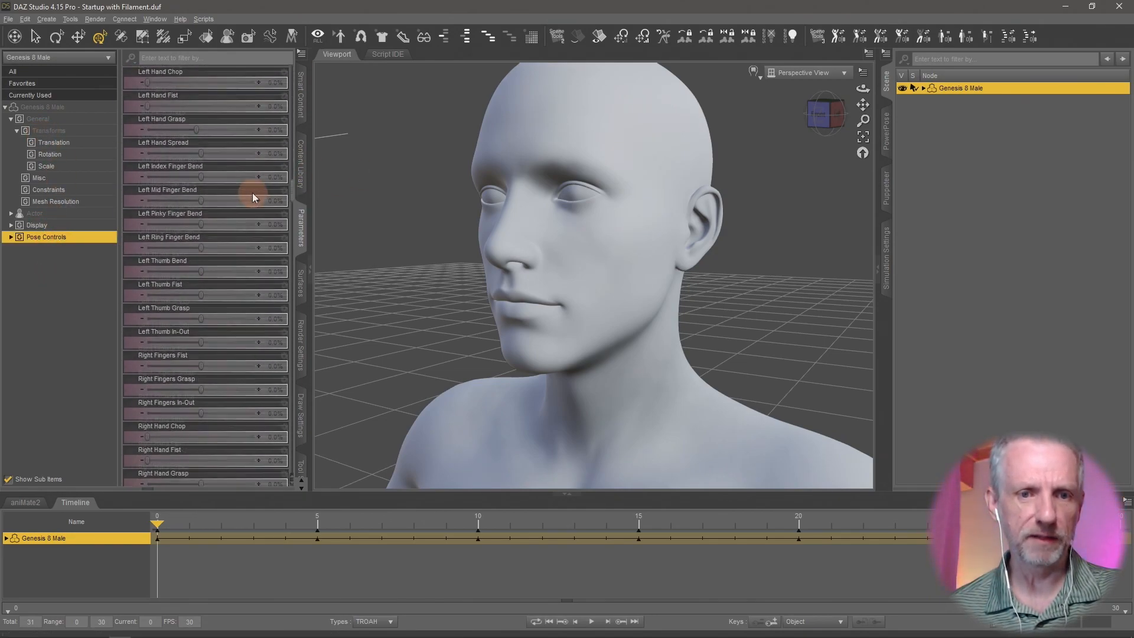
scroll(253, 193, "up", 15)
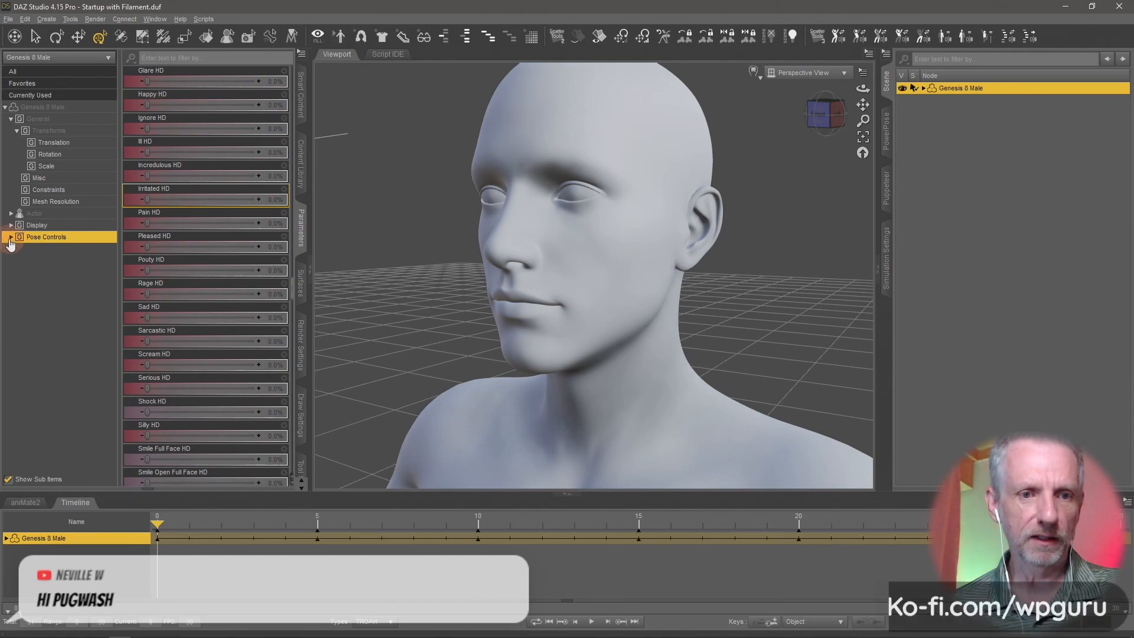
- Expand the Pose Controls category and turn on Edit Mode for the figure's parameters
left_click(10, 238)
left_click(17, 308)
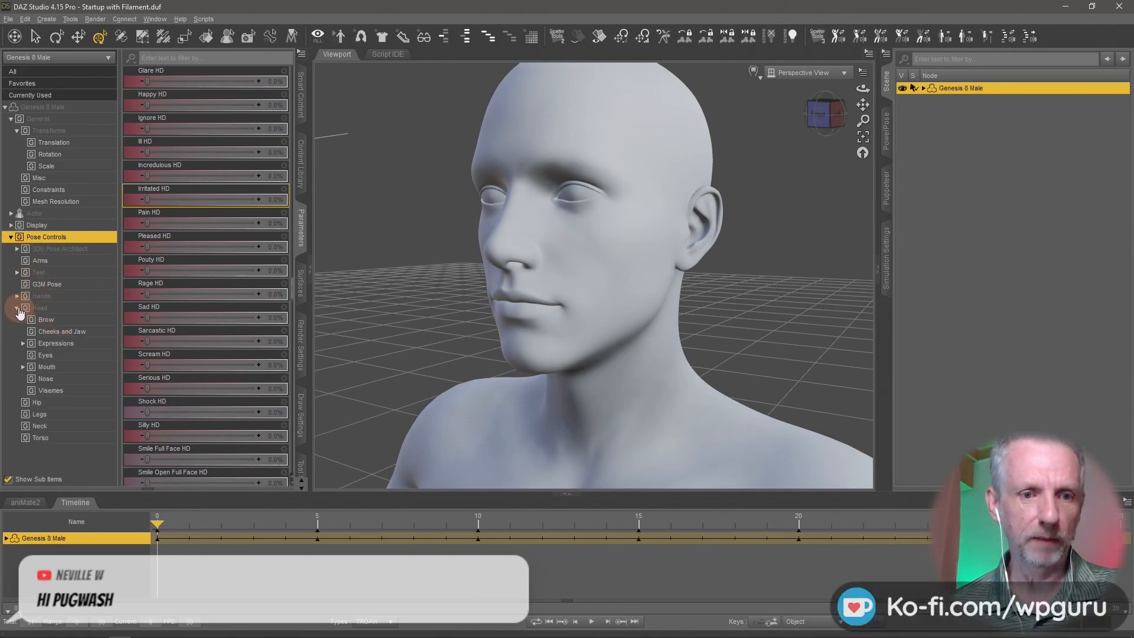
left_click(18, 308)
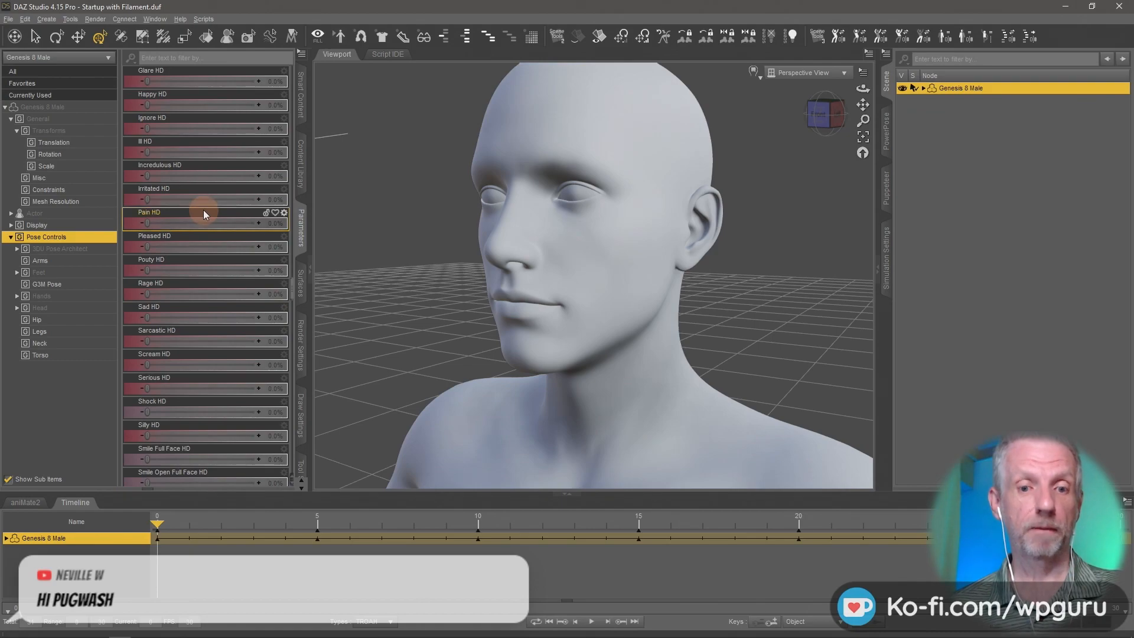
left_click(303, 56)
mouse_move(333, 62)
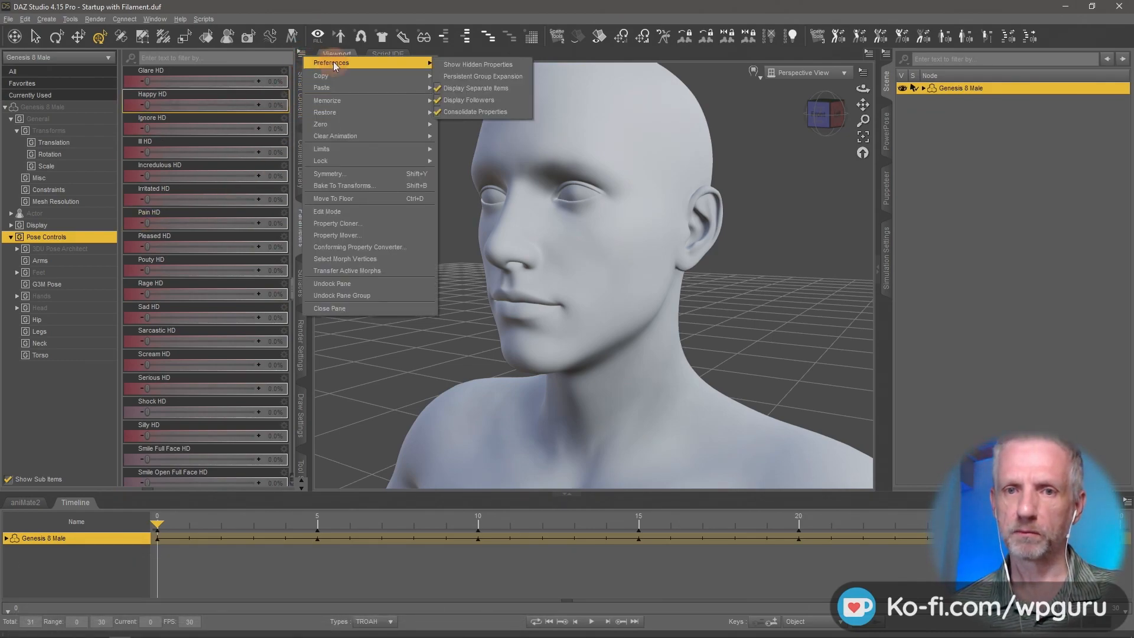
right_click(204, 193)
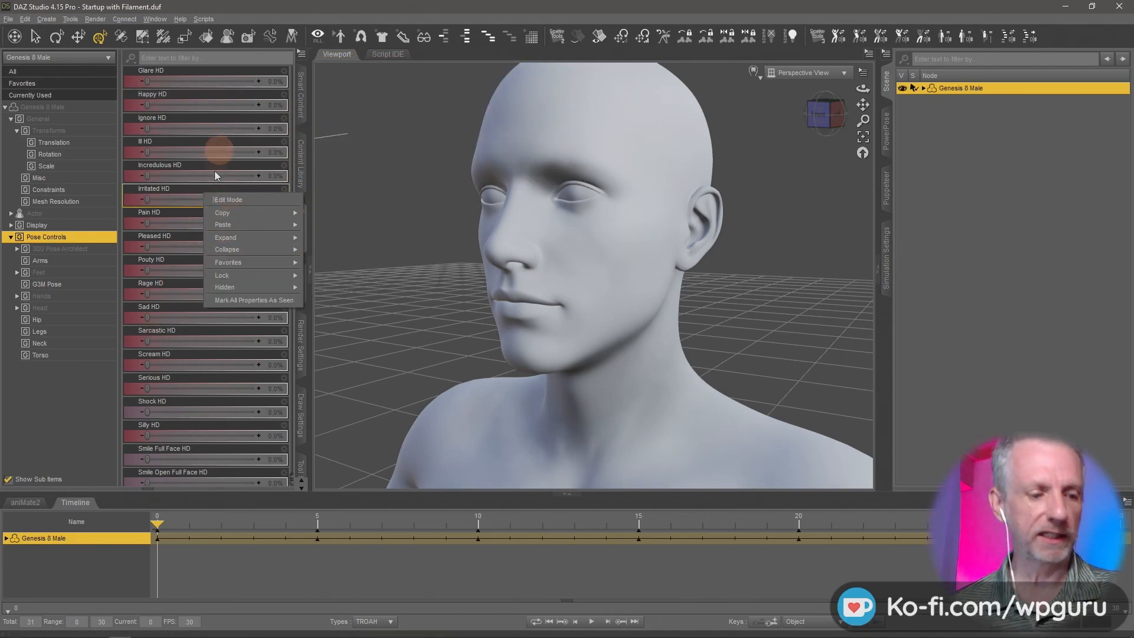
left_click(249, 200)
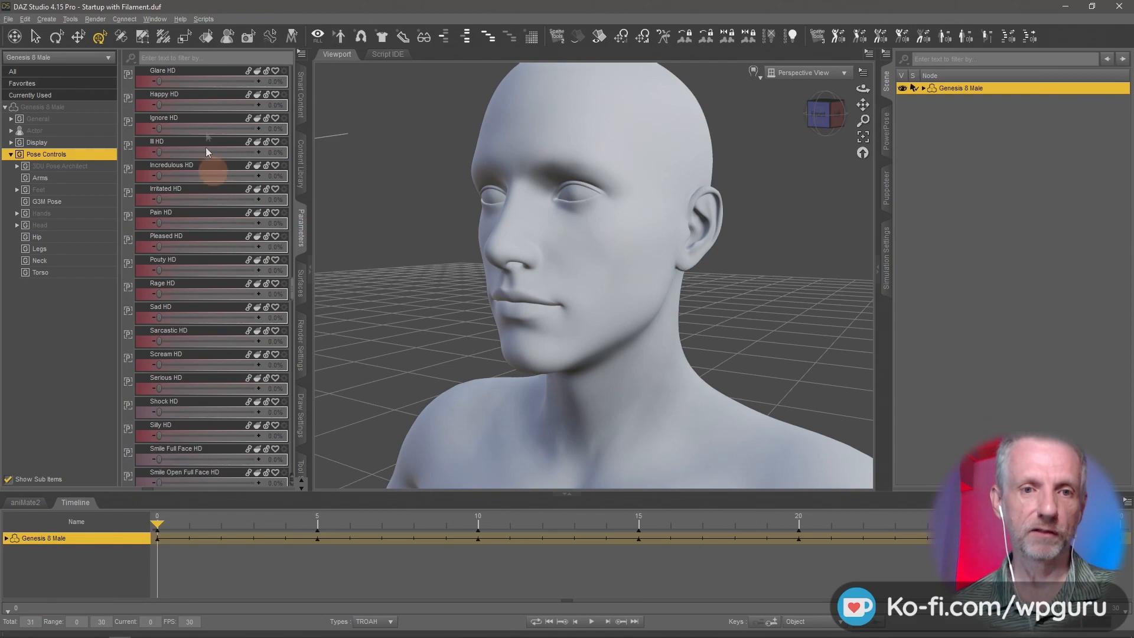
- Start creating a new custom property for the Genesis 8 Male figure
left_click(48, 337)
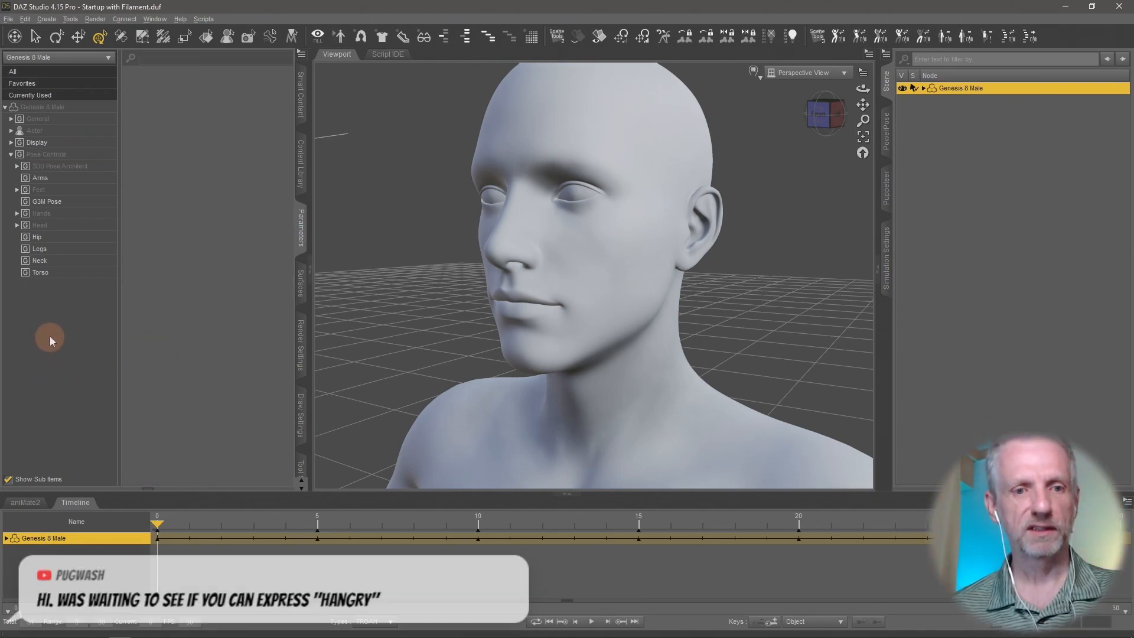
right_click(51, 336)
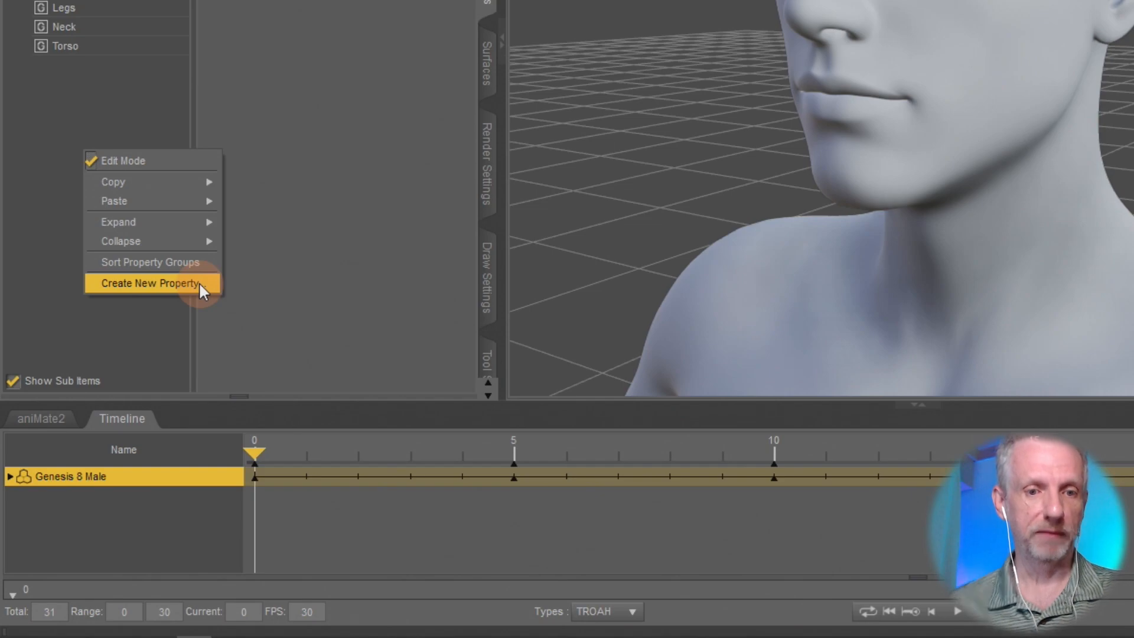
left_click(198, 282)
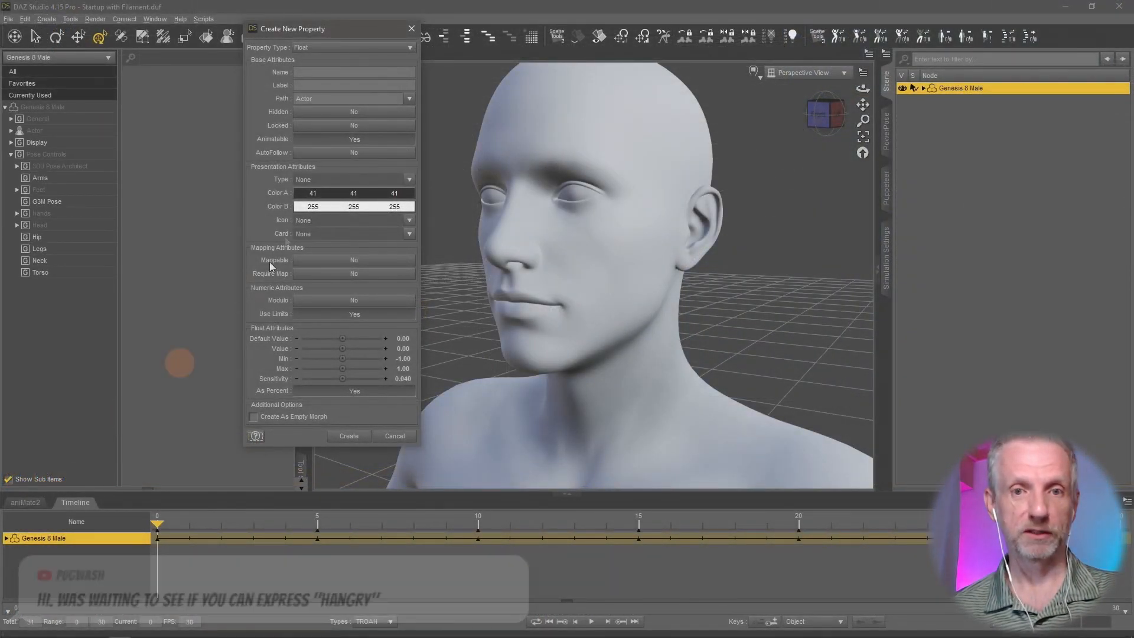
left_click_drag(348, 30, 262, 23)
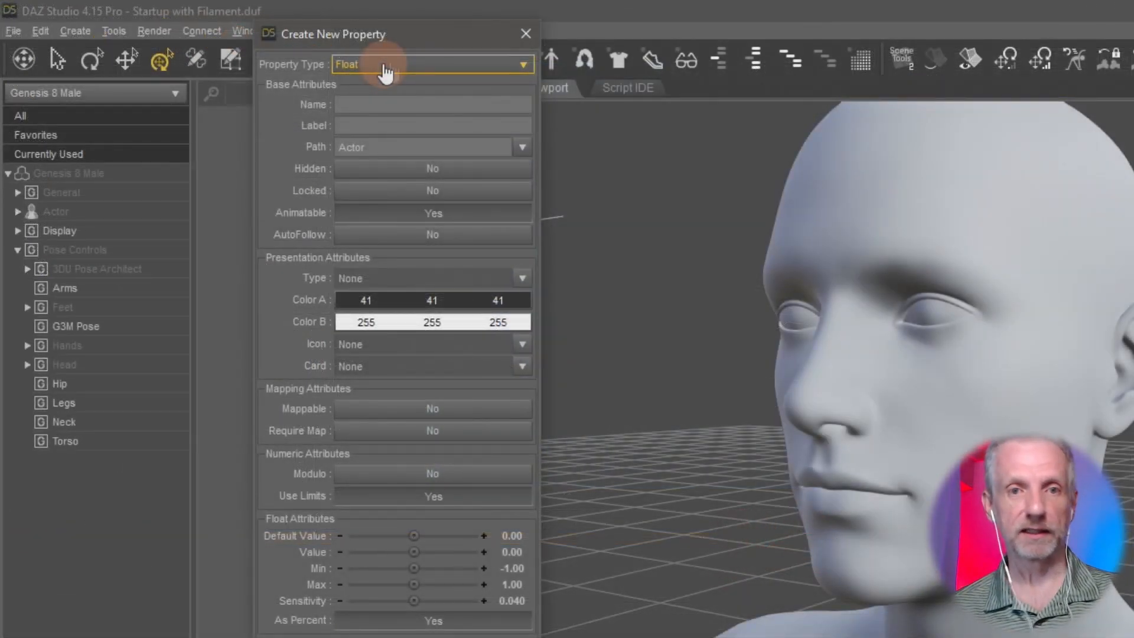
left_click_drag(414, 37, 413, 26)
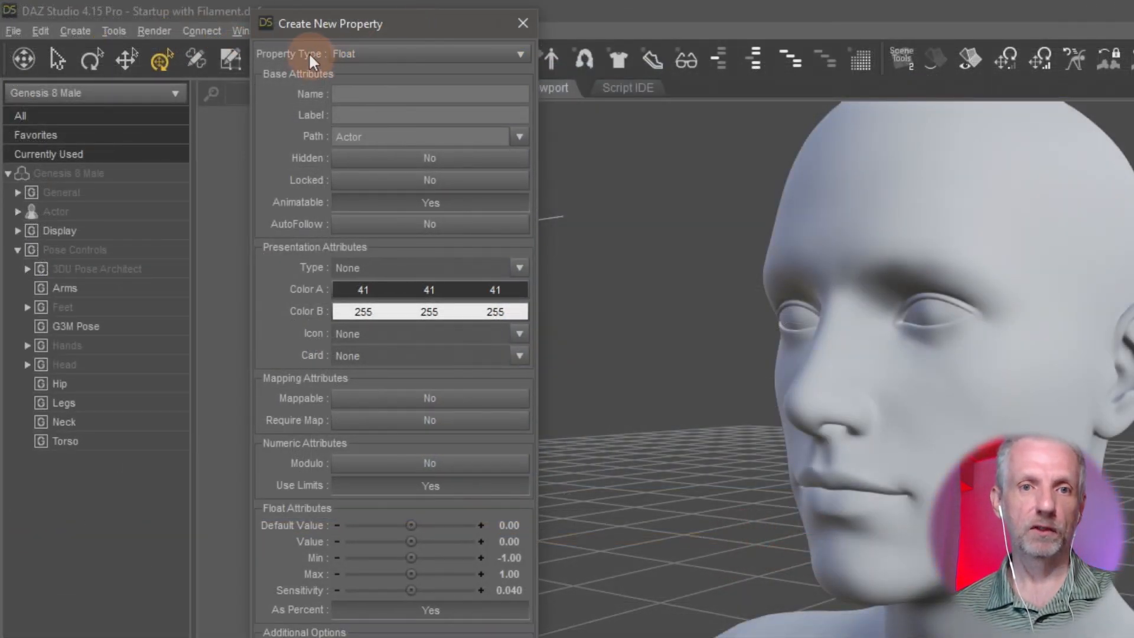
- Enter Magic Slider as the new property's name and use the same text as its label
left_click(438, 95)
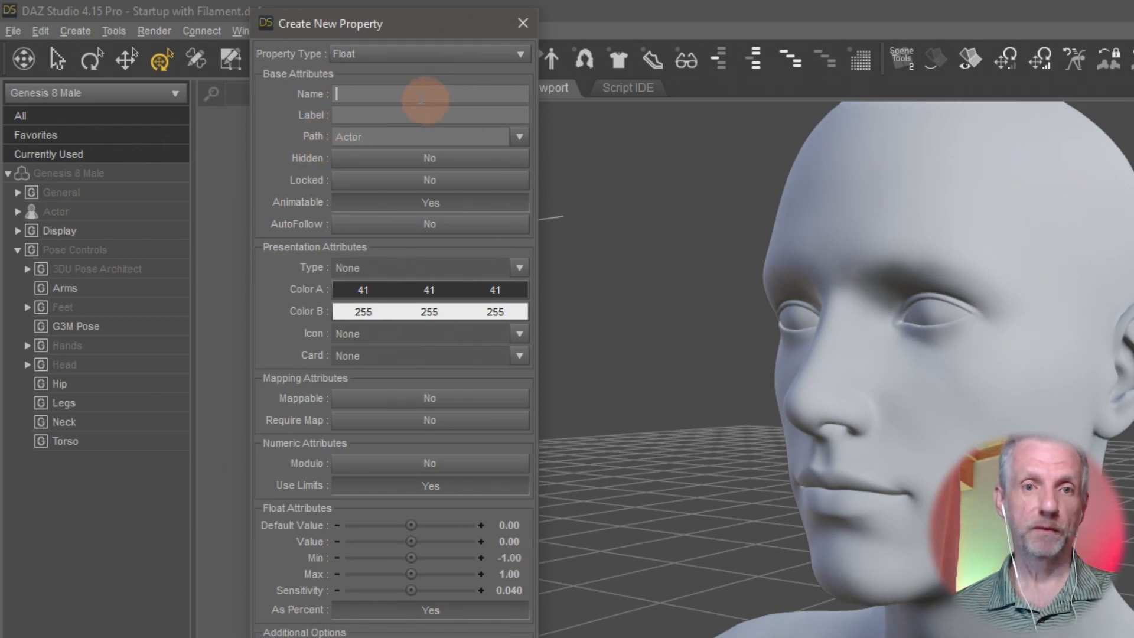
left_click(427, 116)
left_click(435, 95)
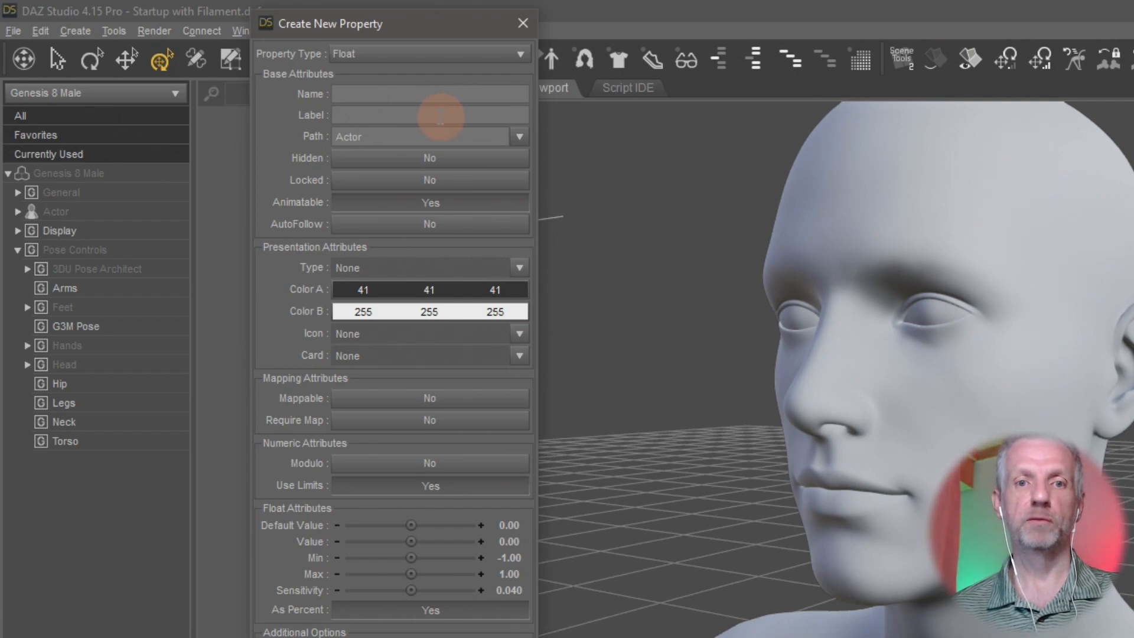
left_click(439, 116)
left_click(467, 96)
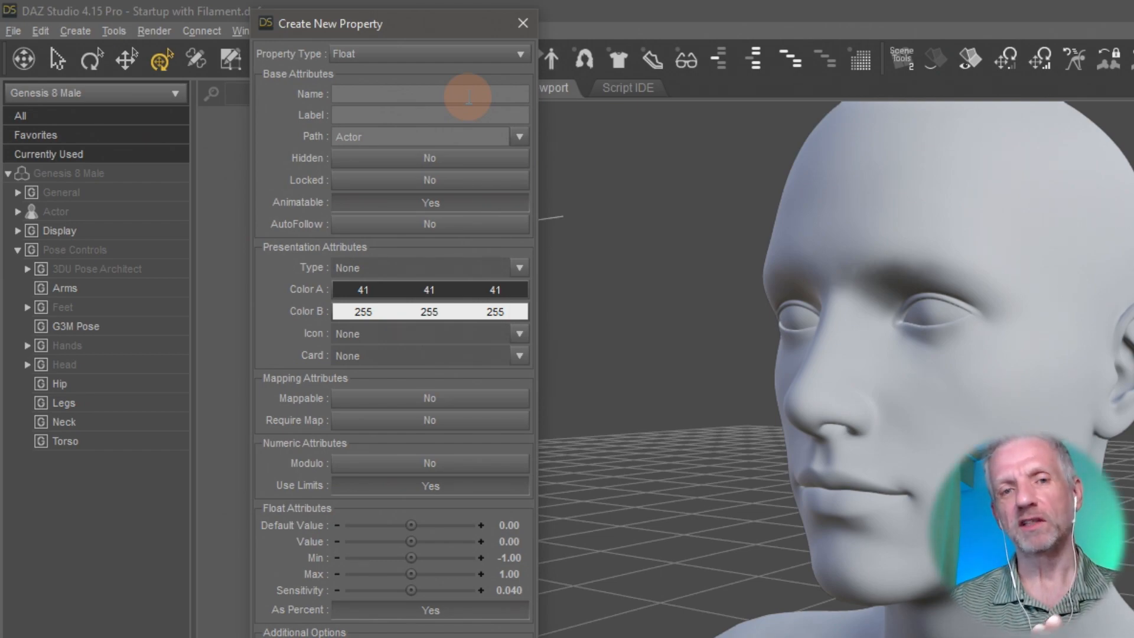
left_click(466, 115)
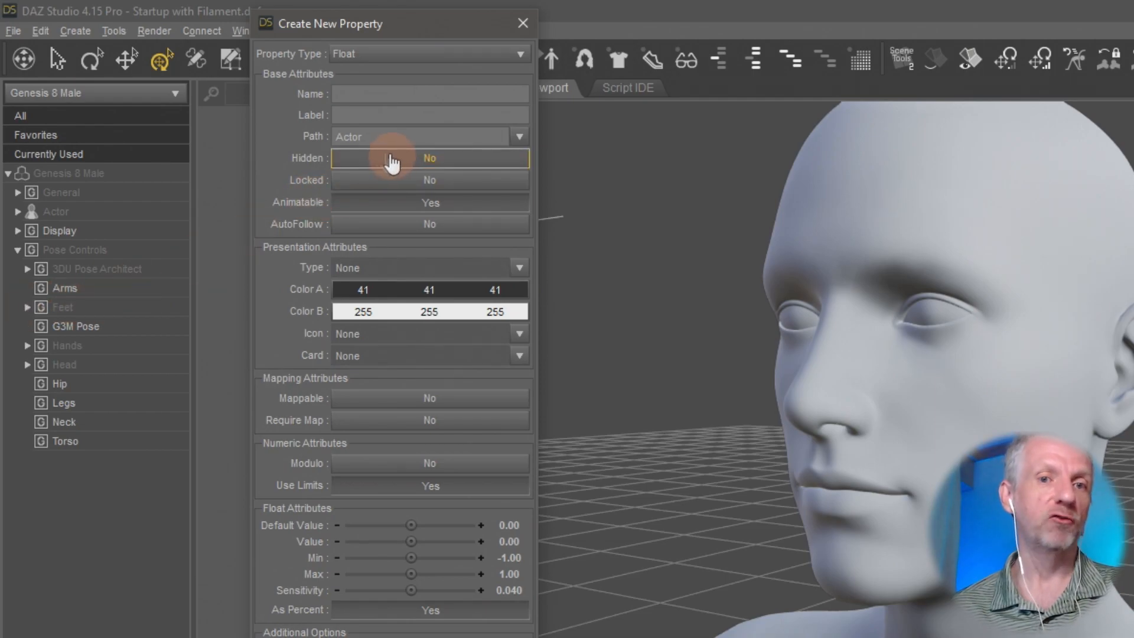
left_click(421, 92)
type("Magic Slider")
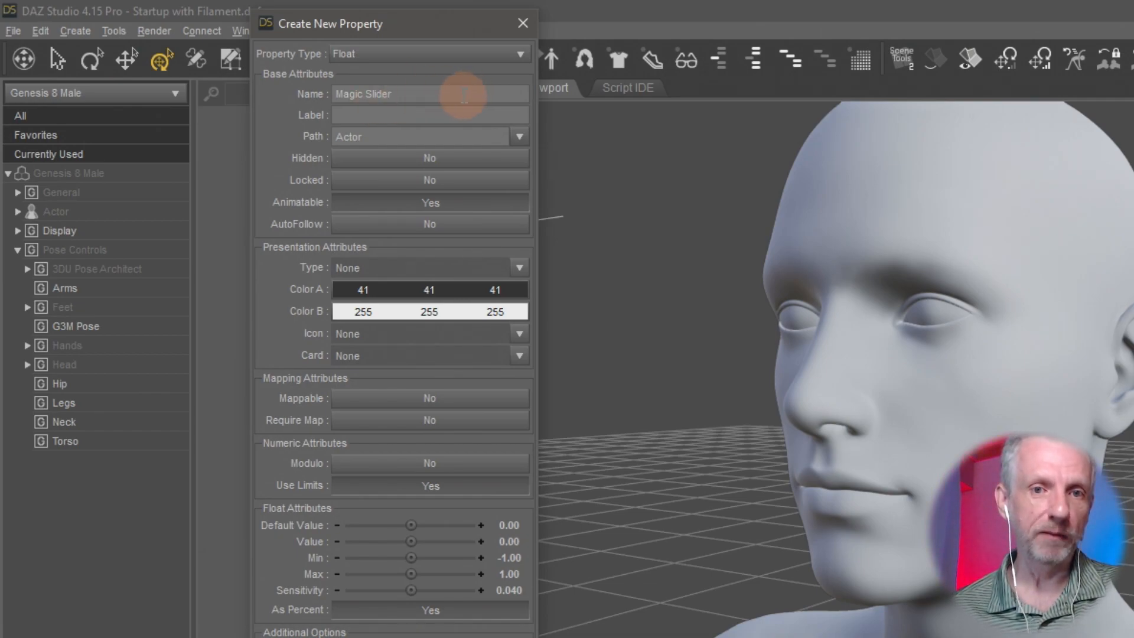
key("Tab")
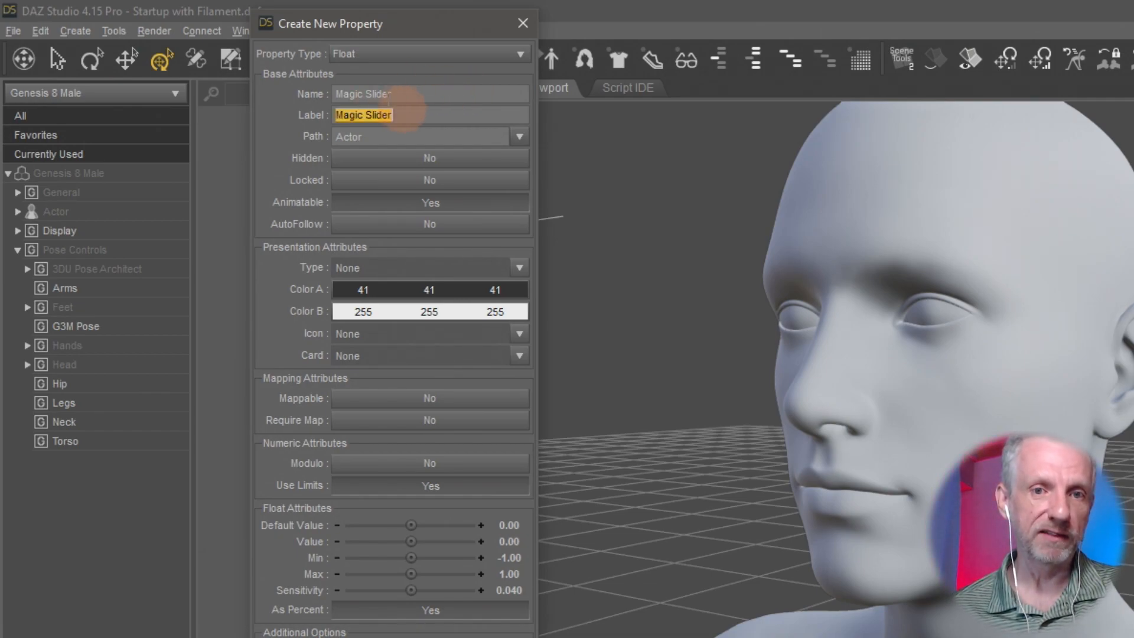
- Try the prefix MCM in front of the new property's name, and remove it again
left_click(406, 91)
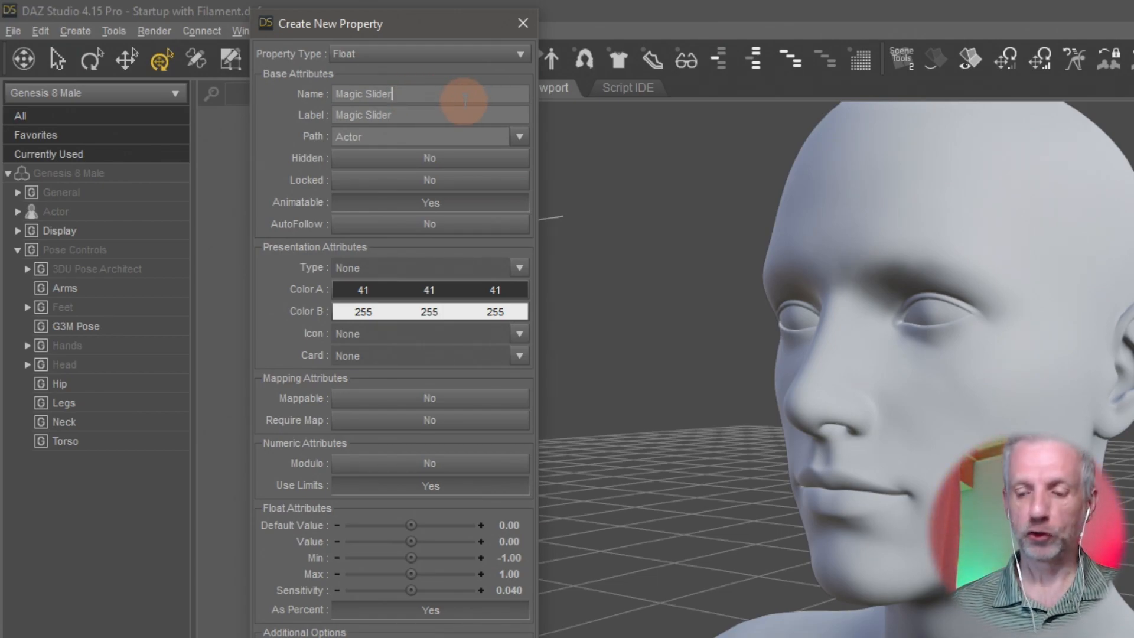
key("Left")
key("Left")
key("Left")
key("Left")
key("Left")
key("Left")
key("Left")
key("Left")
key("Left")
key("Left")
key("Left")
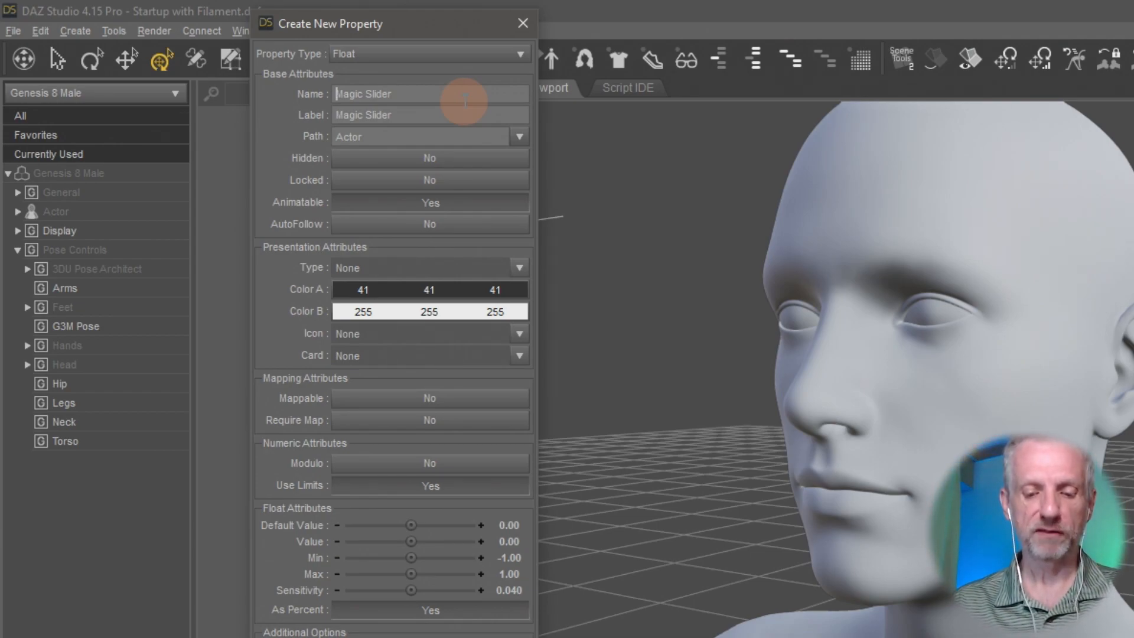
type("MCM")
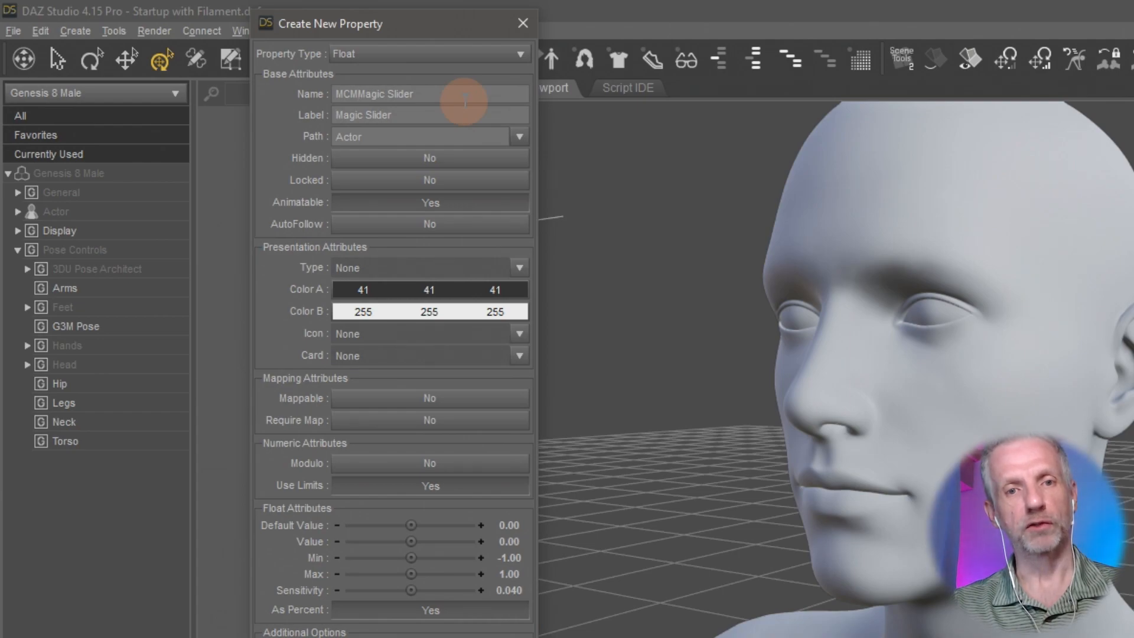
key("shift+Left")
key("shift+Left")
key("shift+Left")
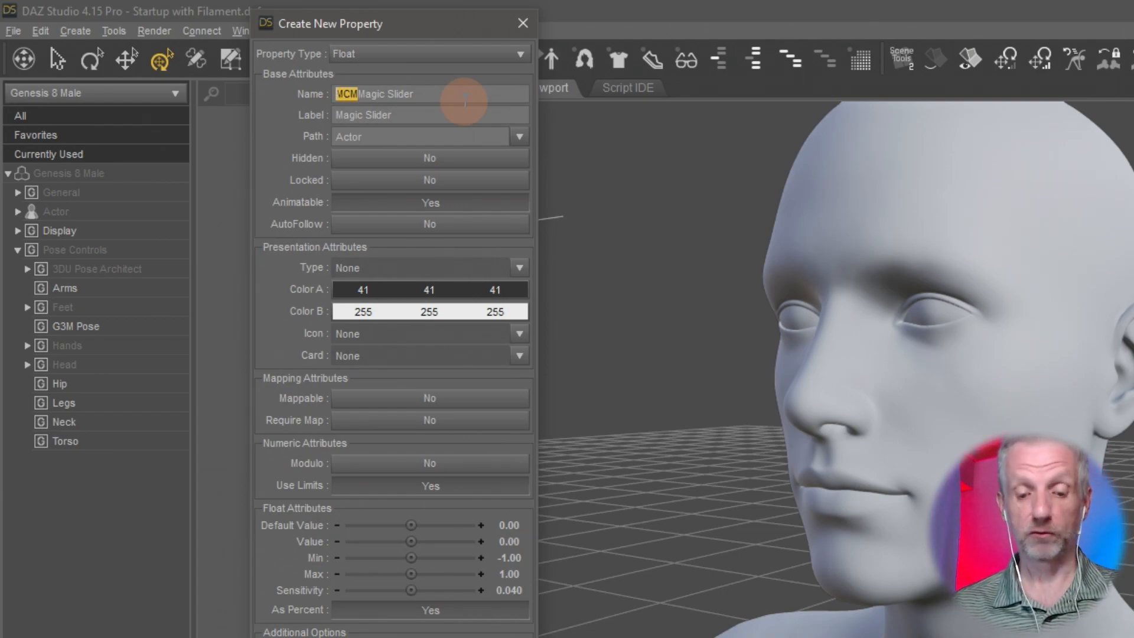
key("BackSpace")
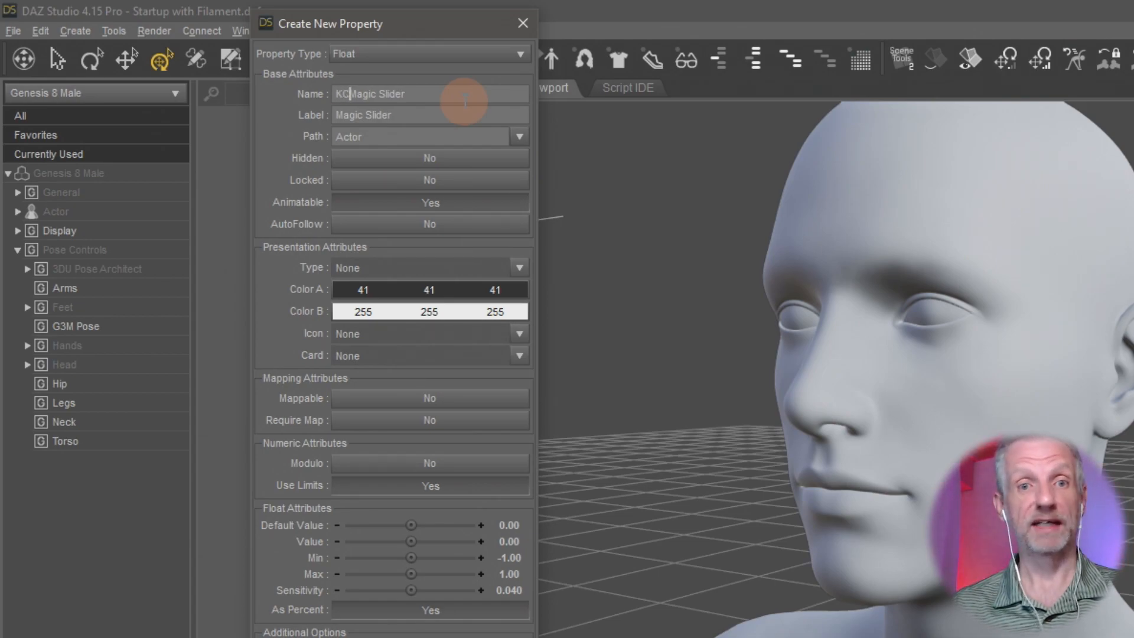
- Change the property's name to KPjayMagicSlider, without a space, and keep Magic Slider as its label
type("KP")
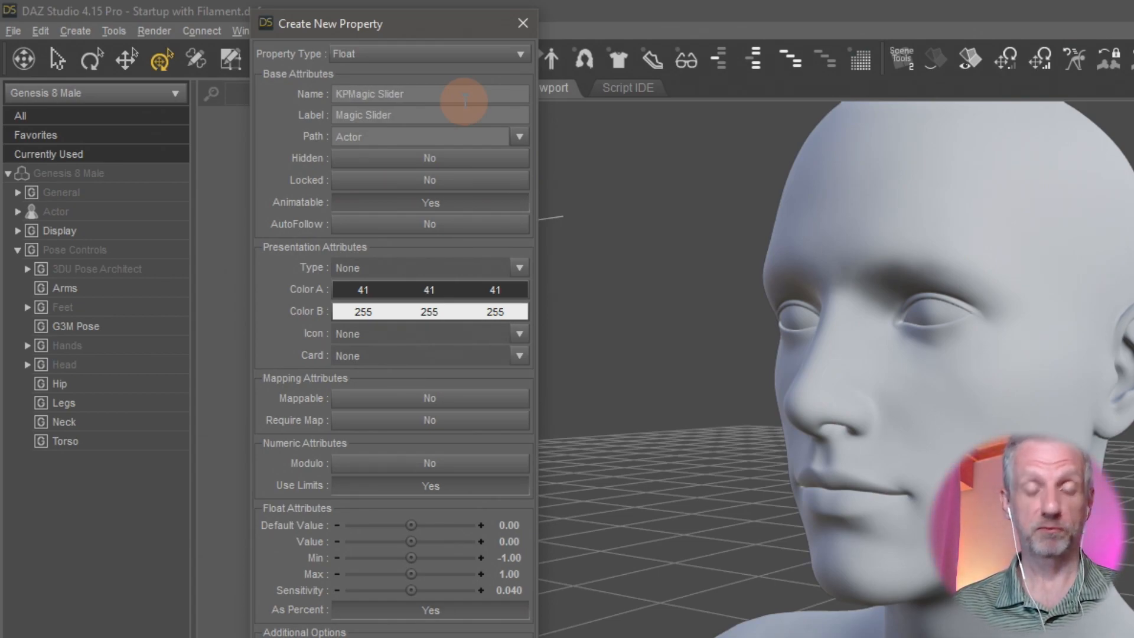
type("jay")
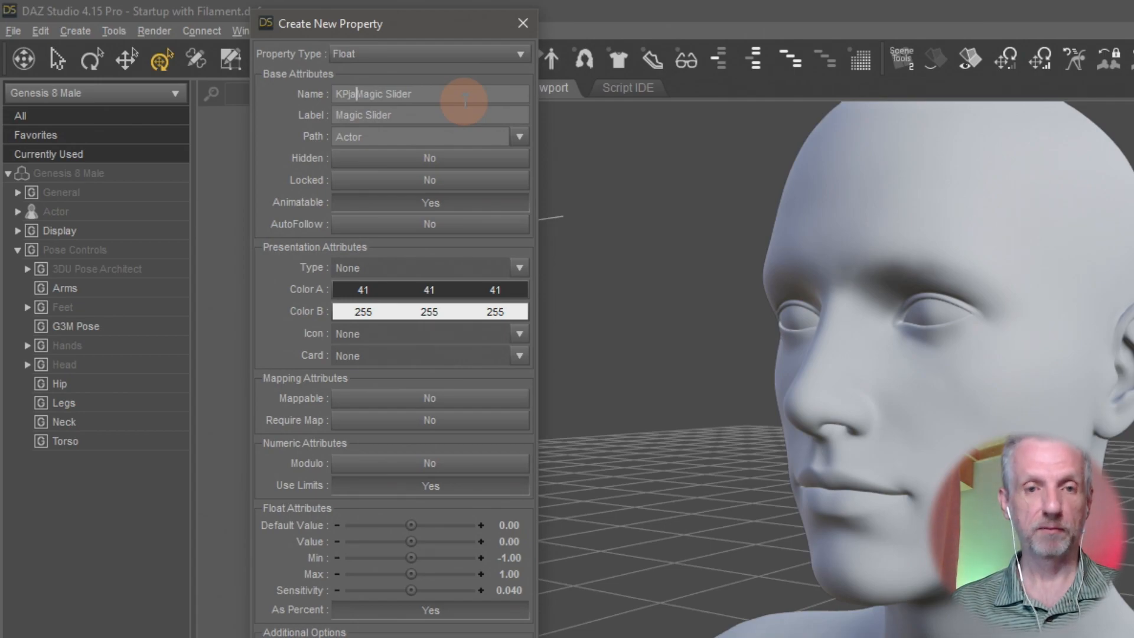
key("Right")
key("Right")
key("Right")
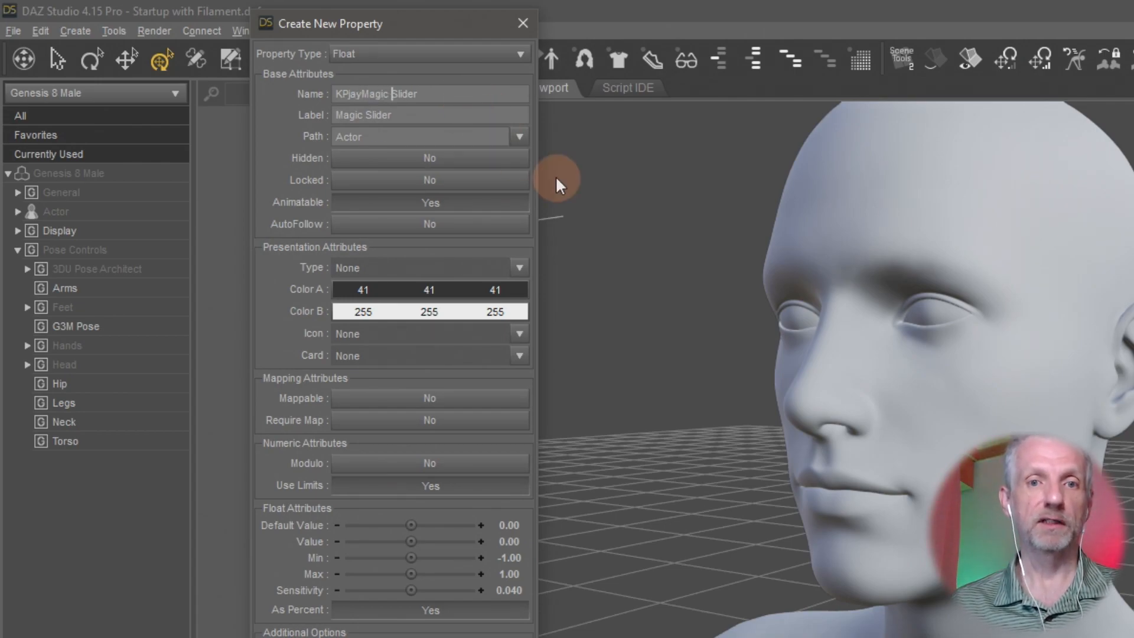
key("Delete")
key("Tab")
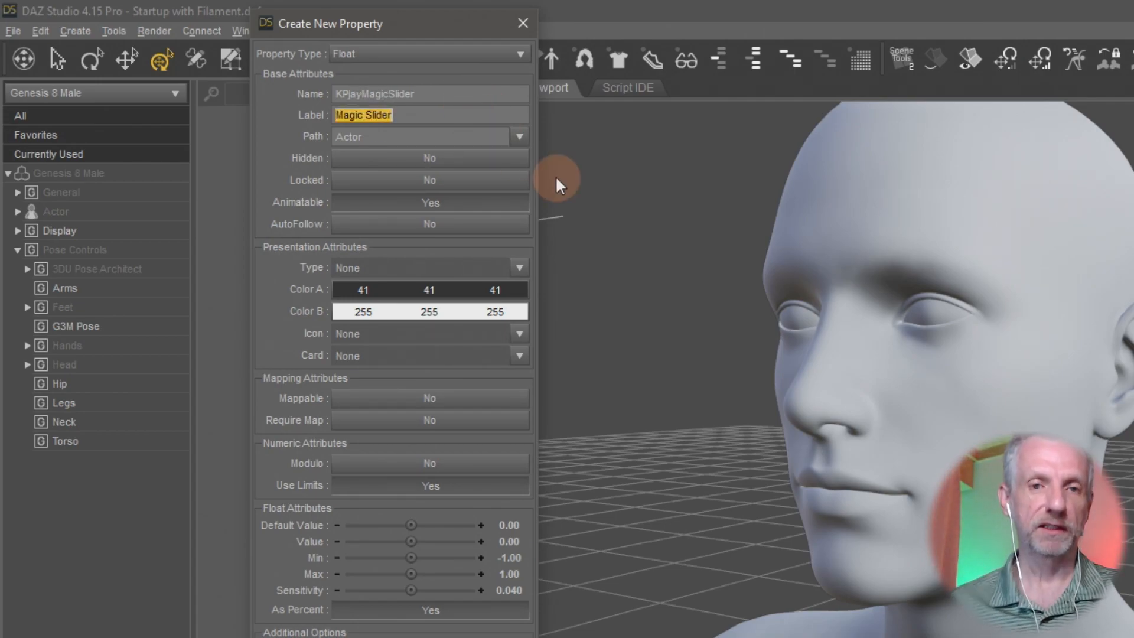
- Set the new property's minimum value to 0
left_click(455, 95)
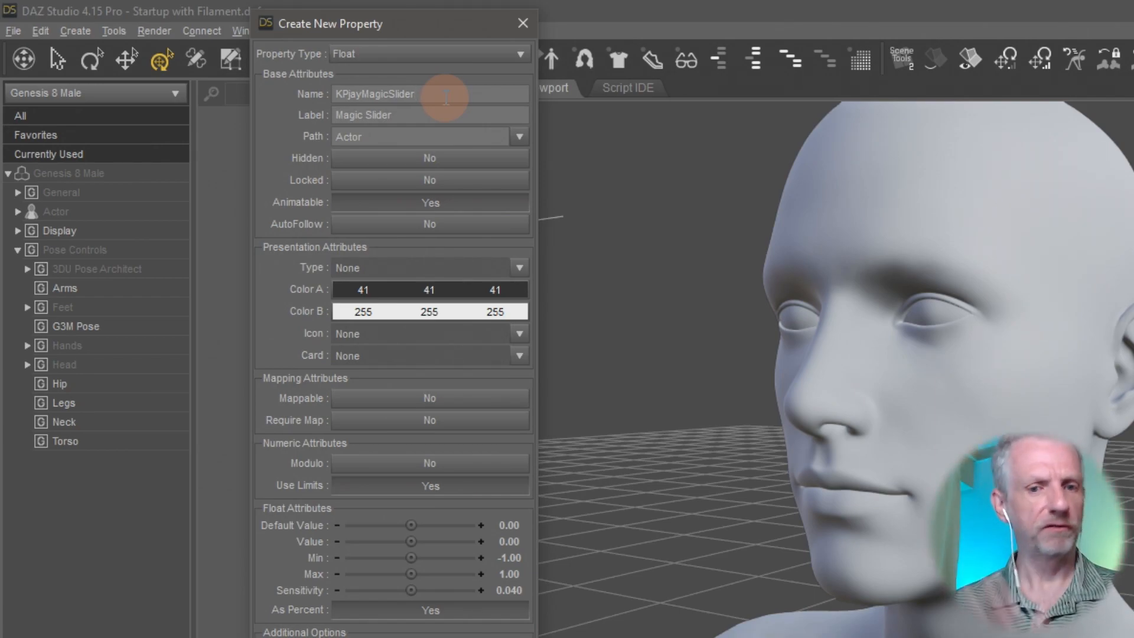
left_click(478, 297)
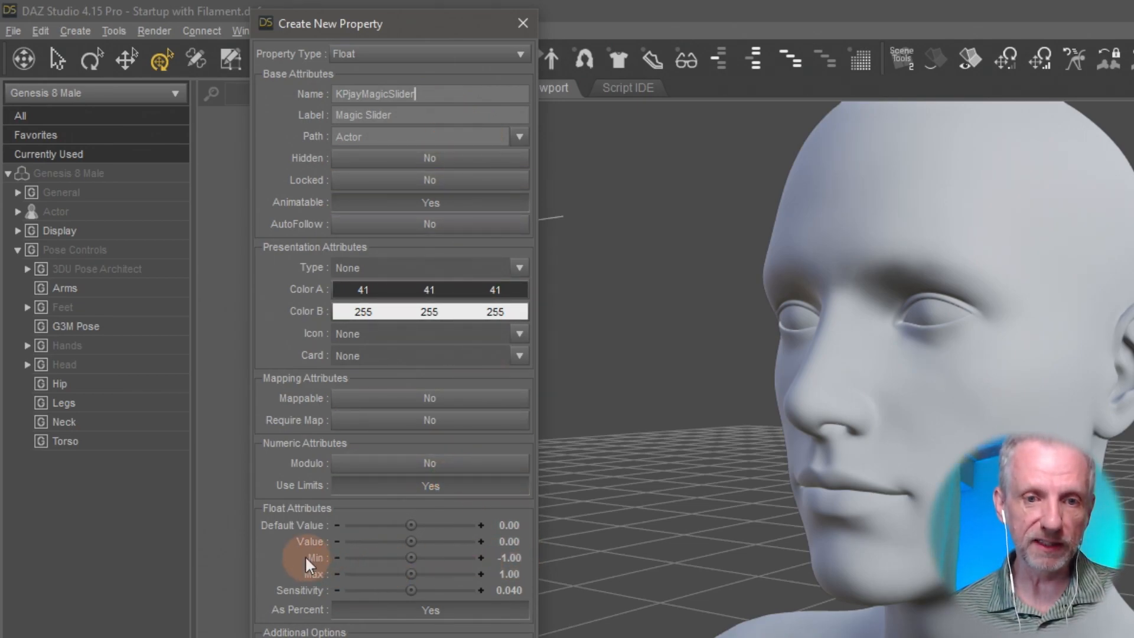
left_click(511, 558)
type("0")
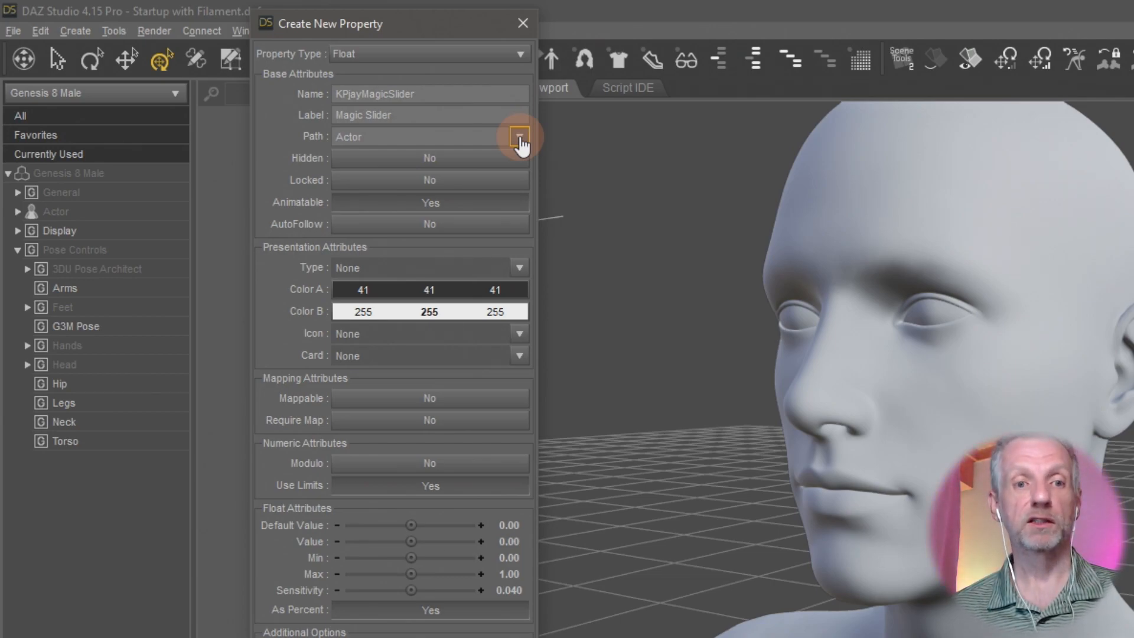
- Set the property's path to a new subgroup under Pose Controls, named with the creator's first name
left_click(519, 138)
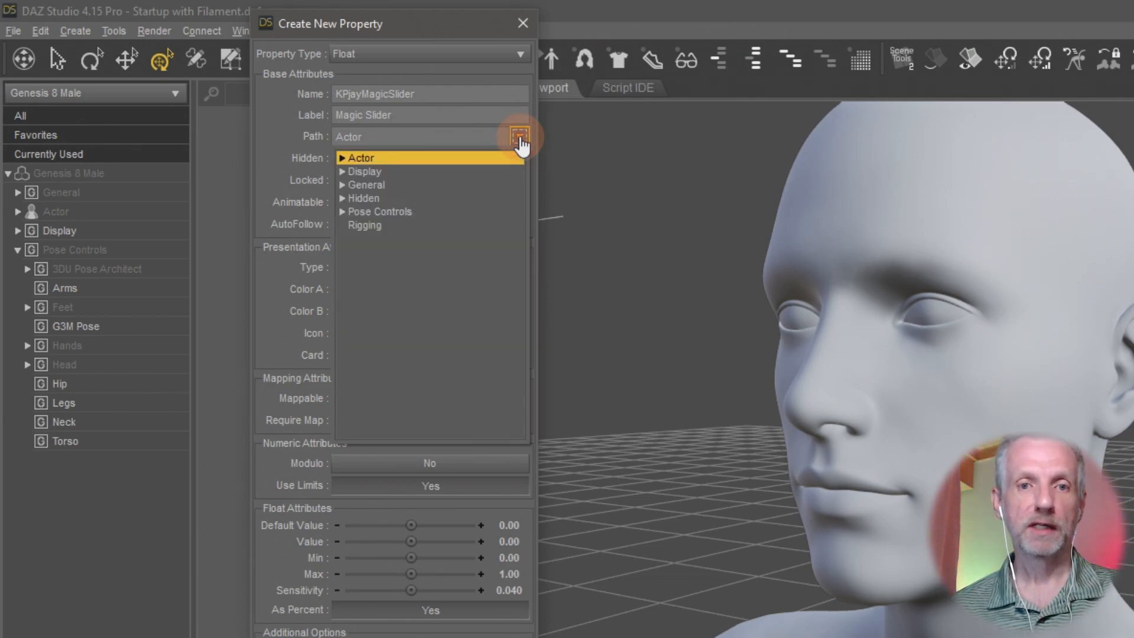
left_click(344, 212)
left_click(420, 212)
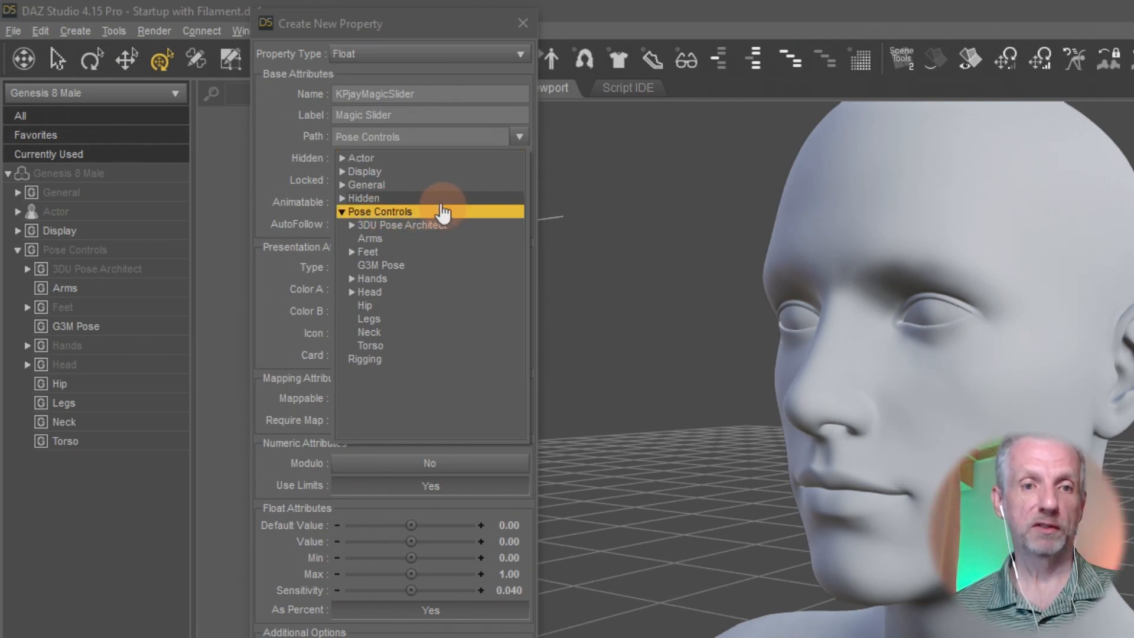
left_click(431, 213)
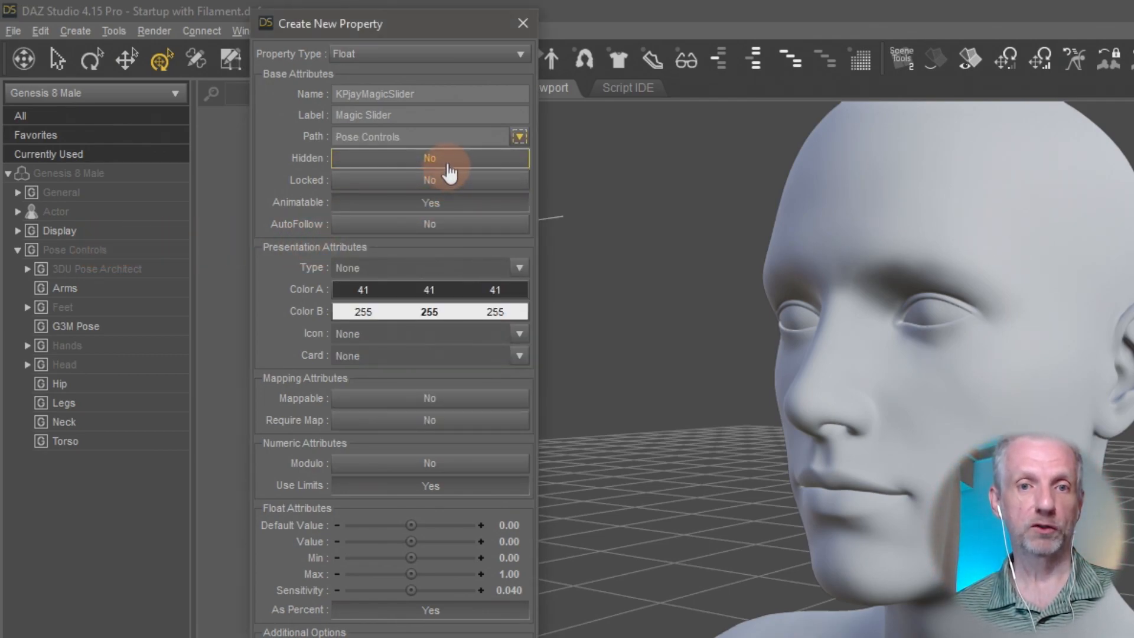
left_click(519, 137)
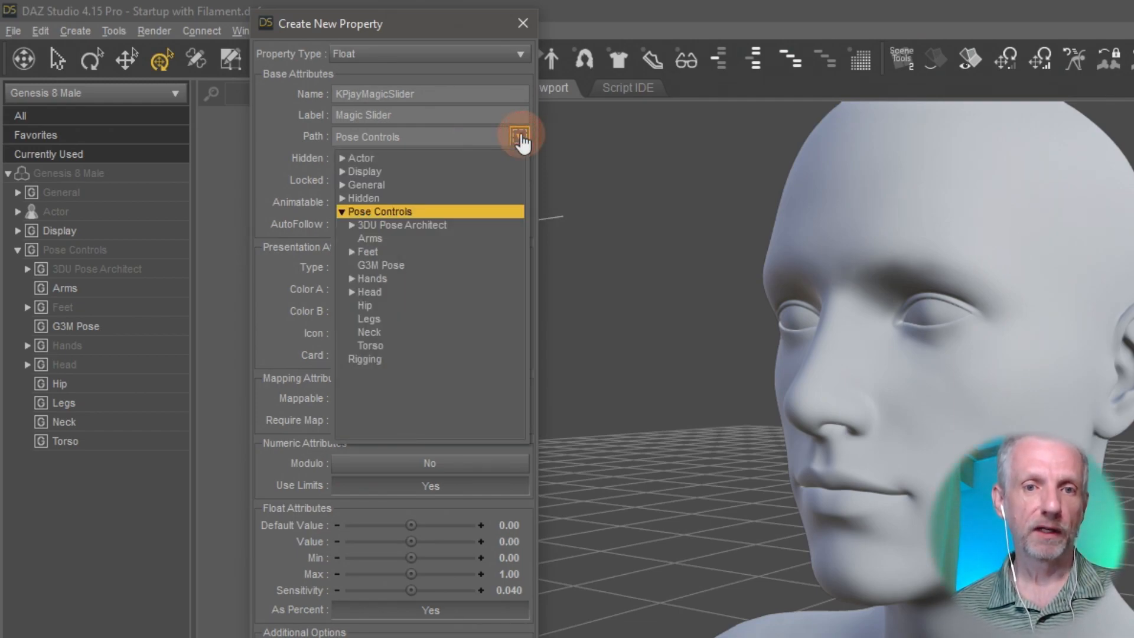
left_click(479, 146)
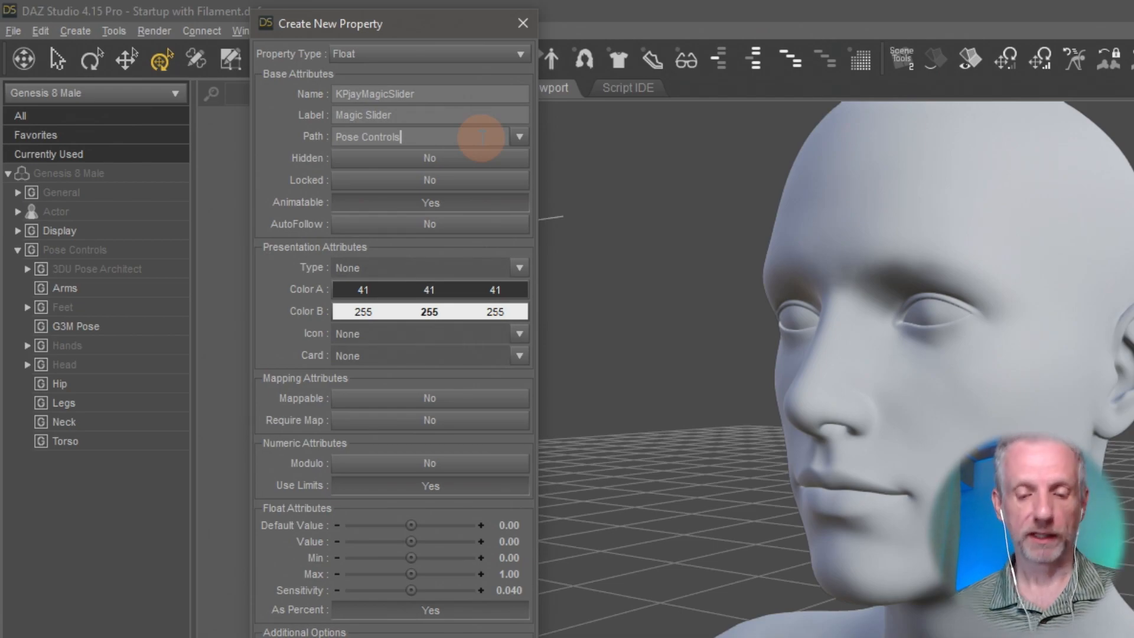
type("/")
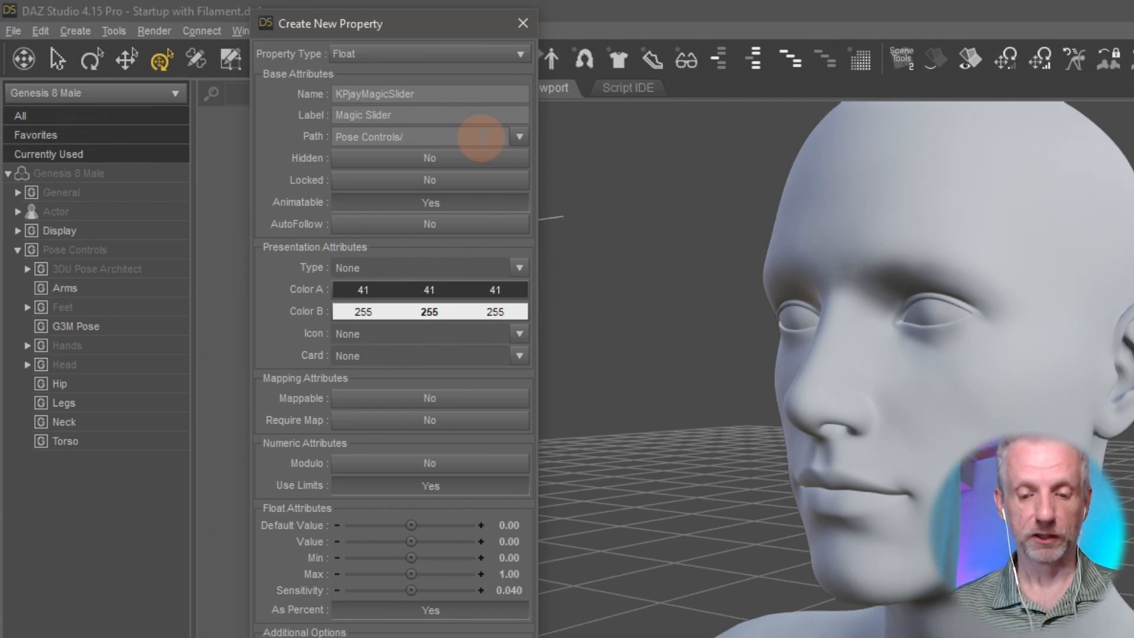
type("Jay")
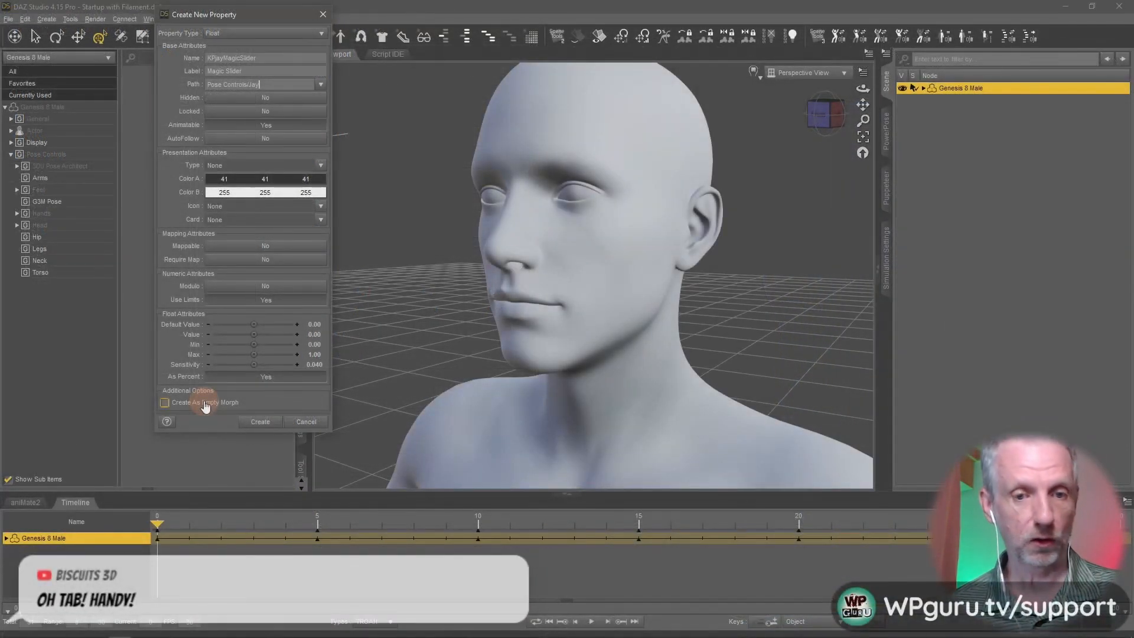
- Enable Create As Empty Morph for the new property and create it
left_click(207, 405)
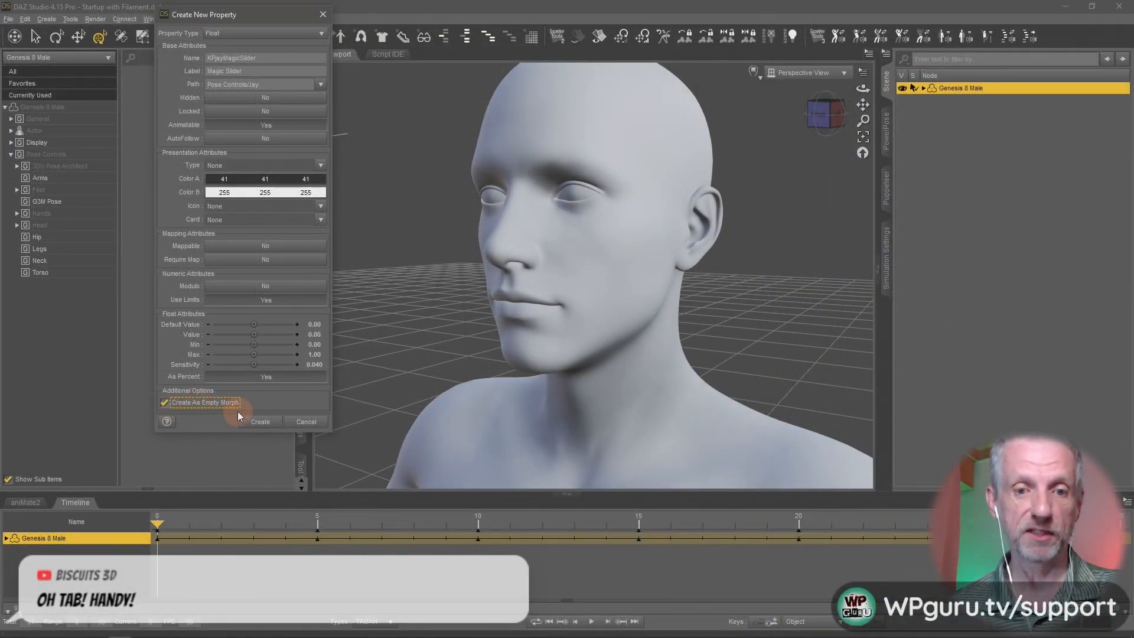
left_click(260, 423)
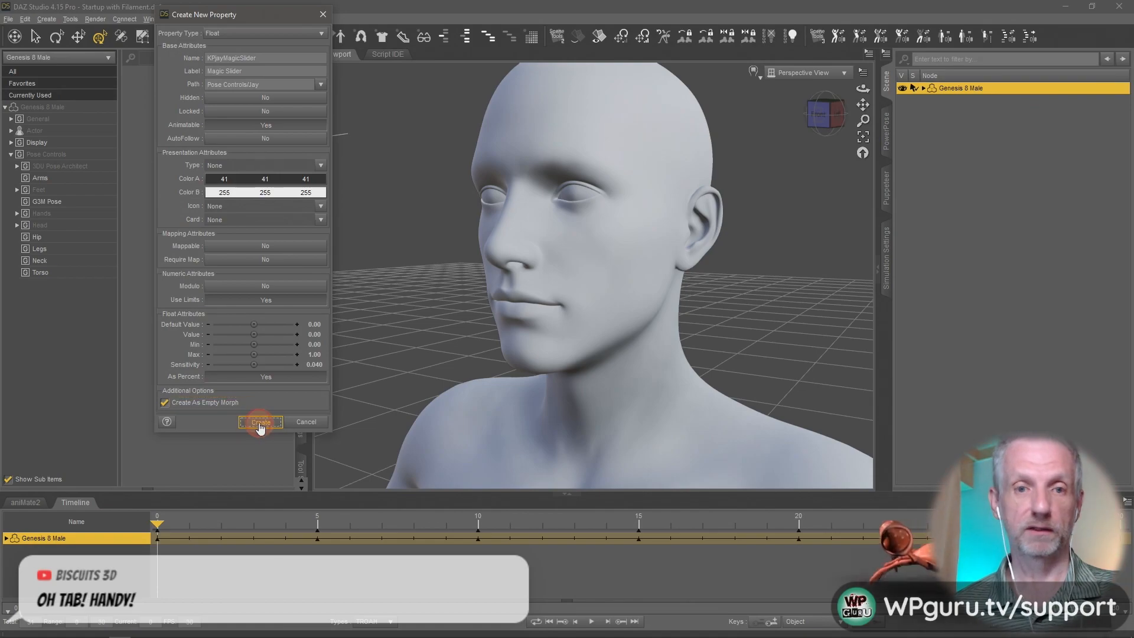
left_click(260, 423)
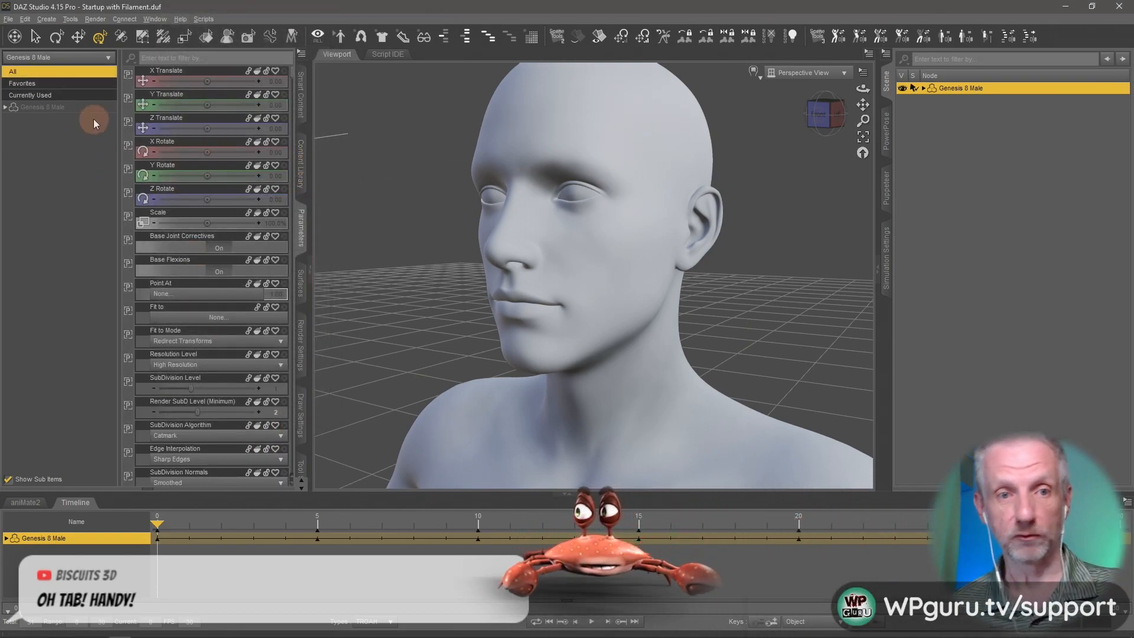
- Show the new subgroup under Pose Controls and set its Magic Slider to 100%
left_click(5, 107)
left_click(11, 154)
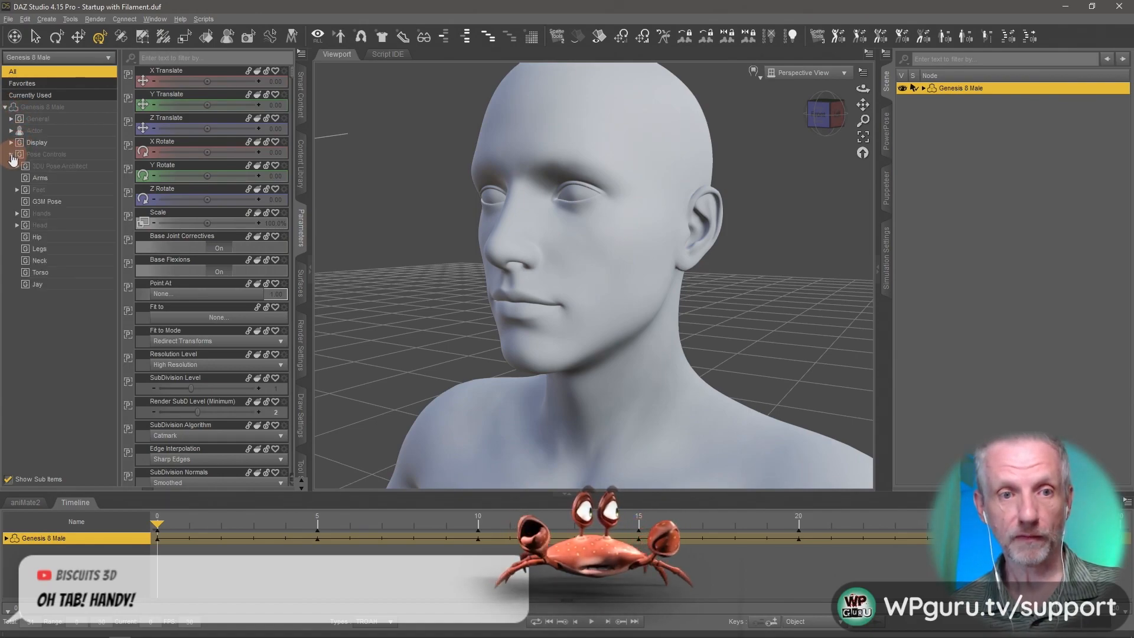
left_click(69, 284)
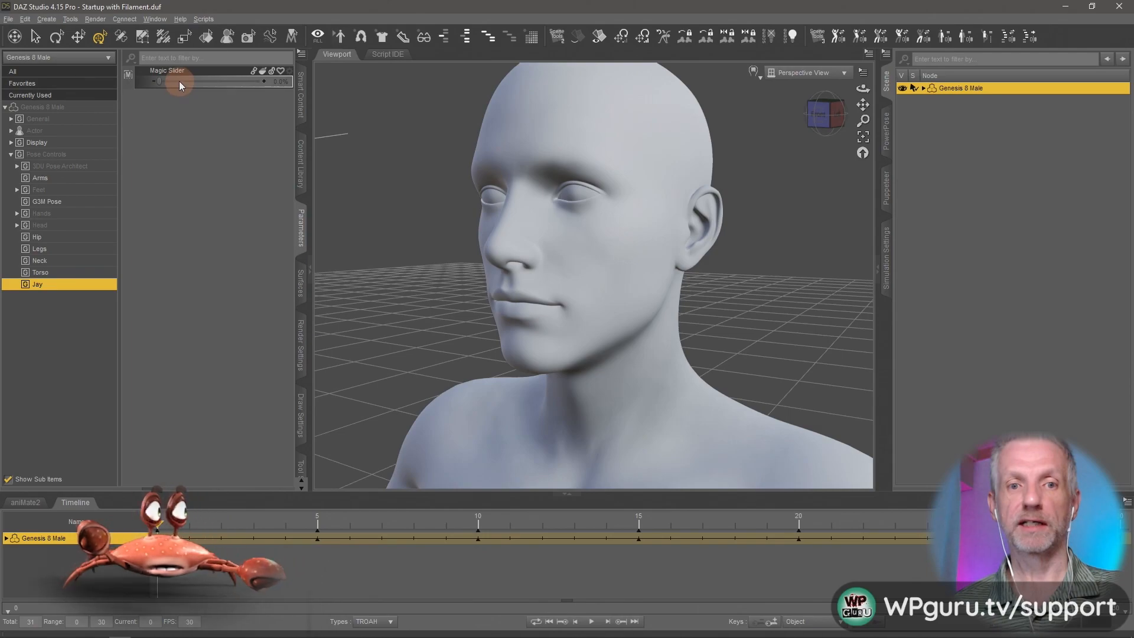
left_click(193, 72)
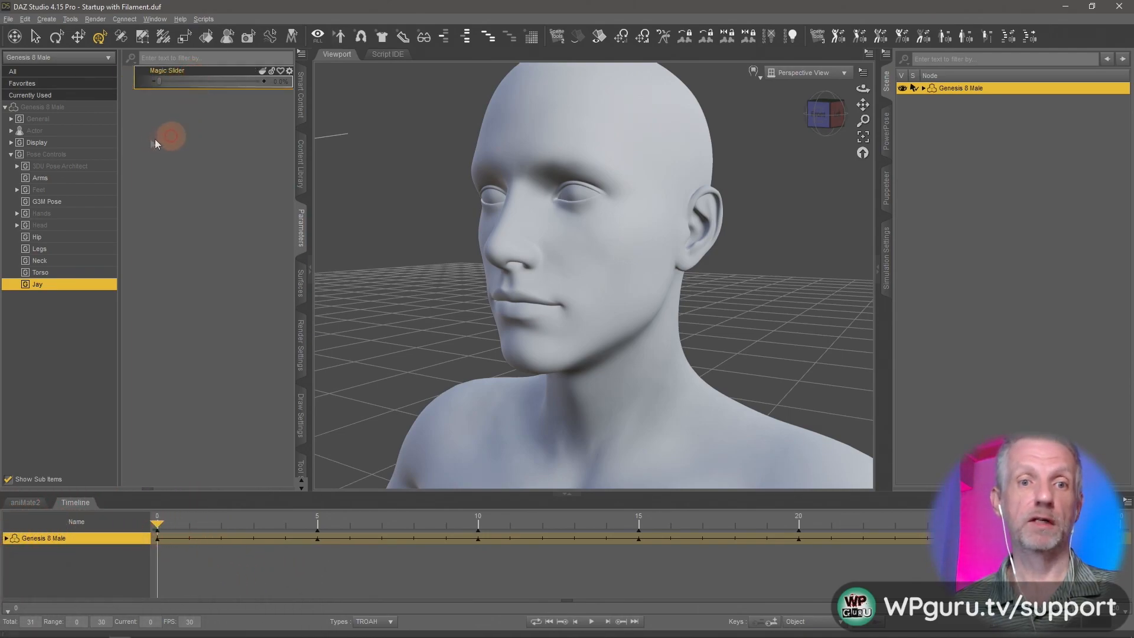
left_click_drag(158, 81, 272, 100)
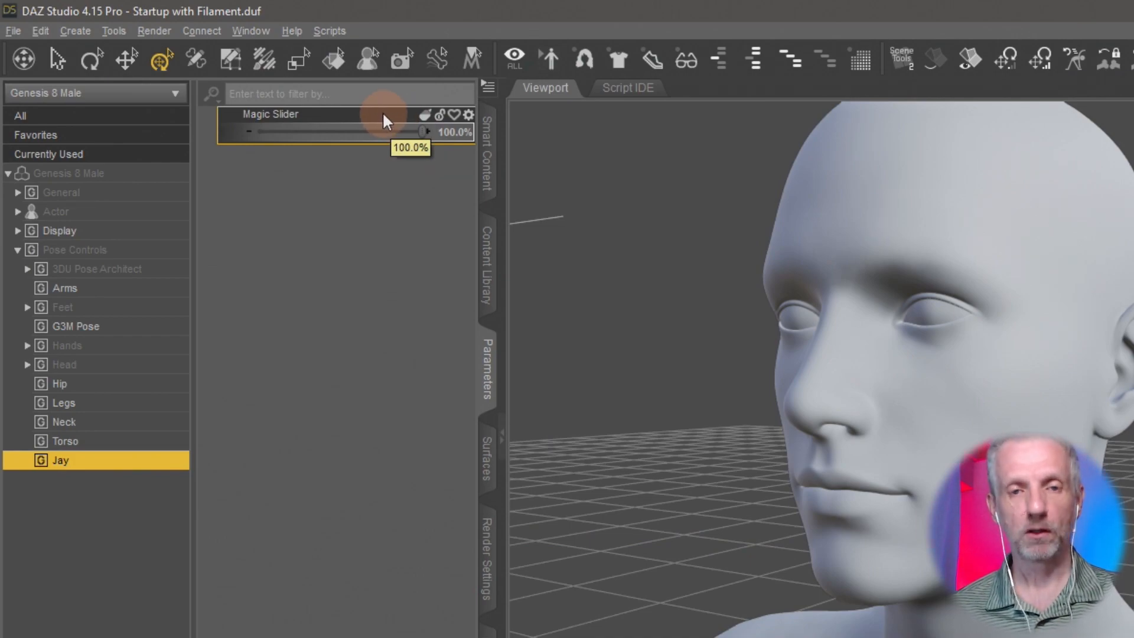
- ERC Freeze the keyed expression properties to KPjayMagicSlider, with Keyed (Extract from Play Range) enabled and all six expressions included
right_click(384, 119)
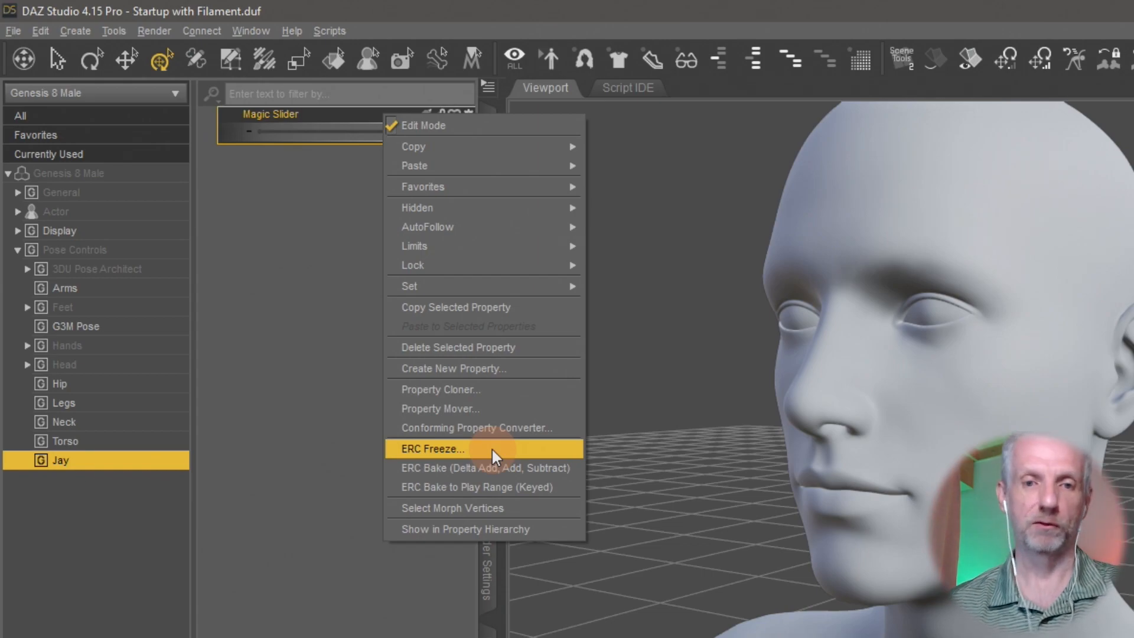
left_click(491, 447)
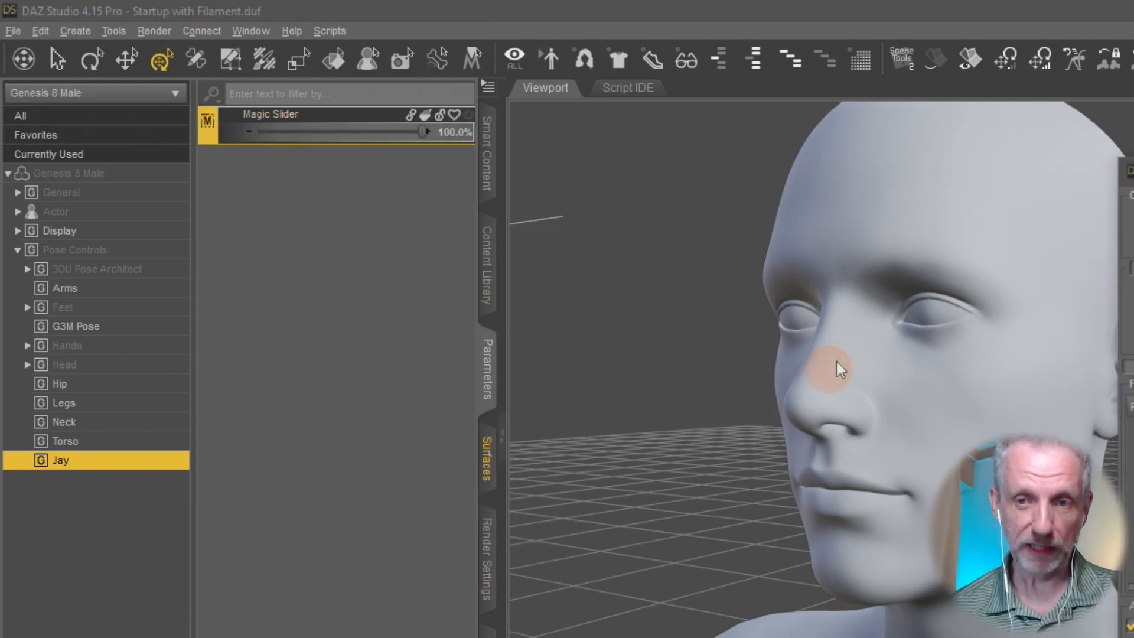
left_click_drag(1133, 170, 650, 56)
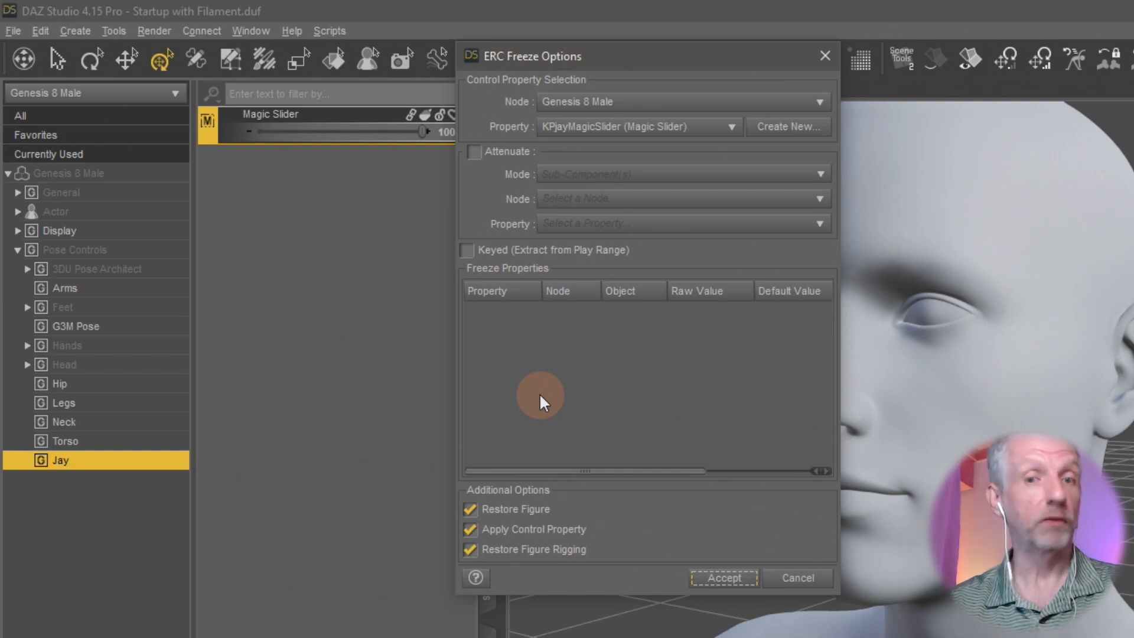
left_click(498, 252)
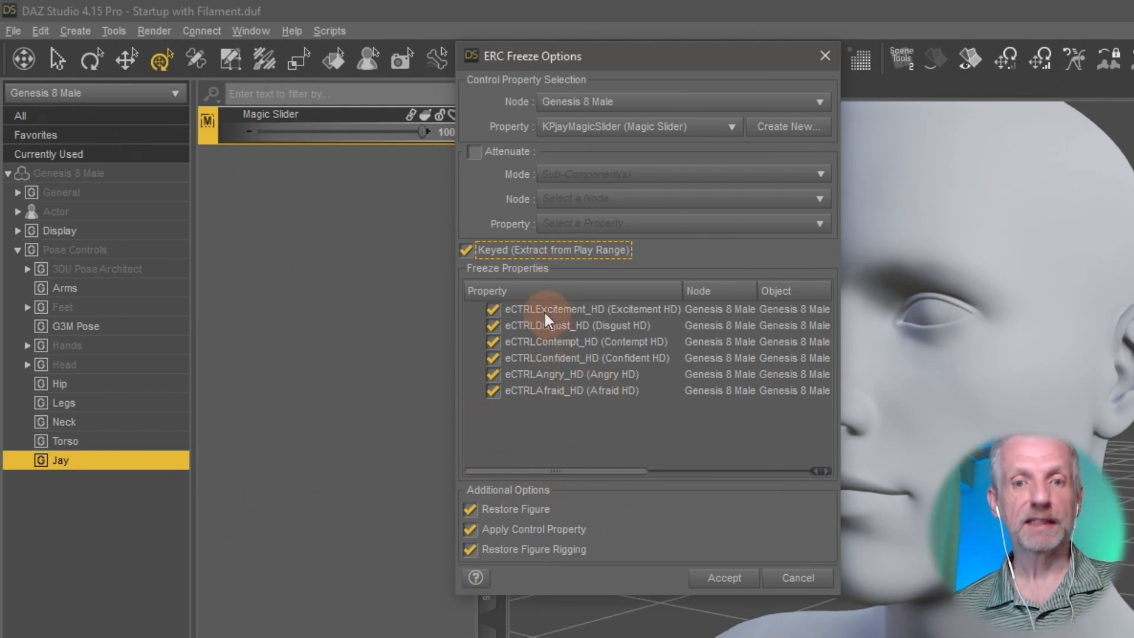
left_click(532, 252)
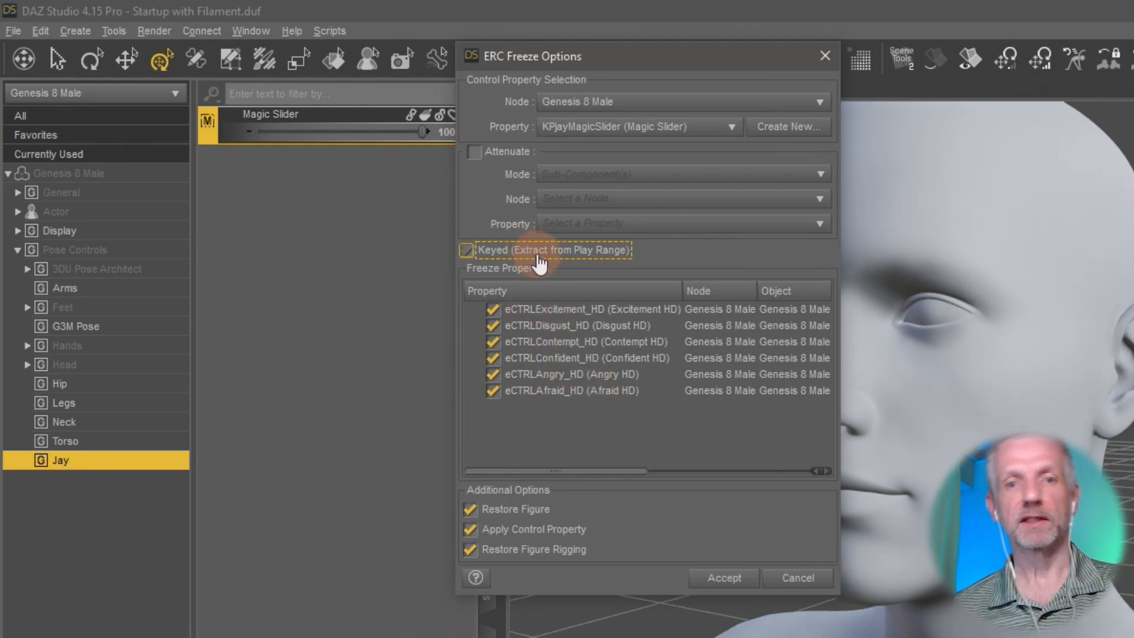
left_click(538, 254)
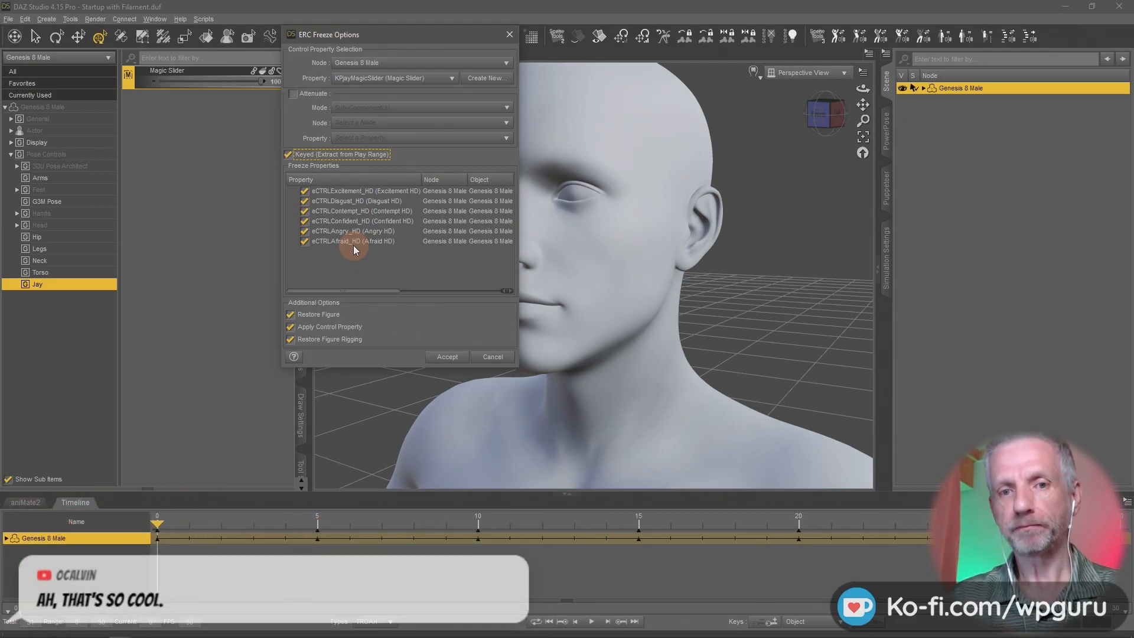
left_click(448, 357)
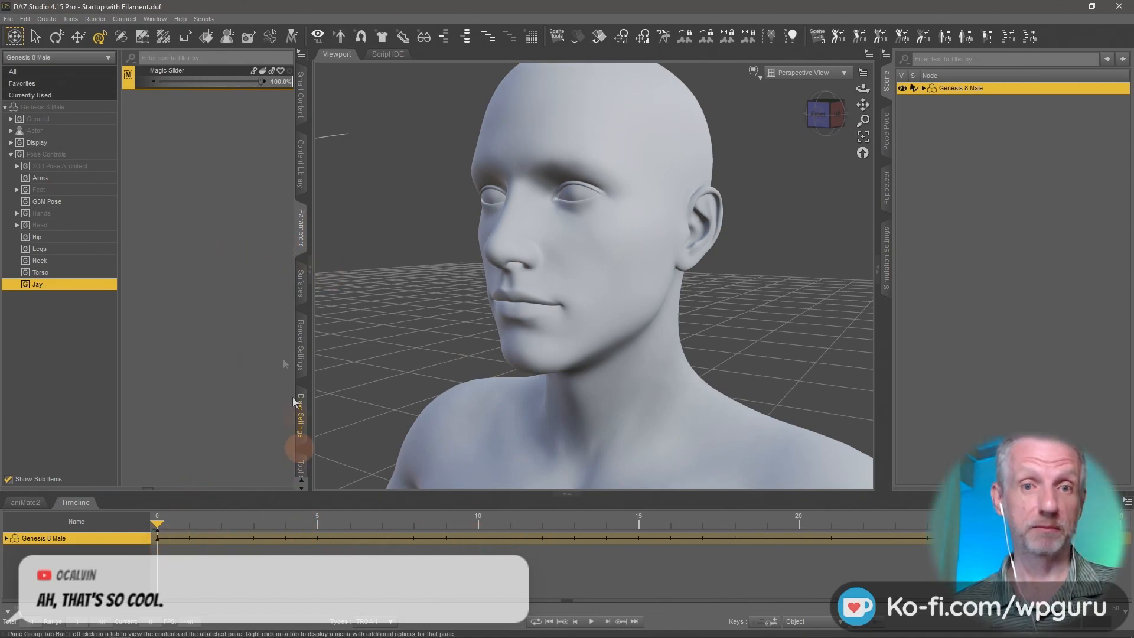
- Turn off Edit Mode for the parameters, test the Magic Slider across its range, and return it to 0%
right_click(214, 113)
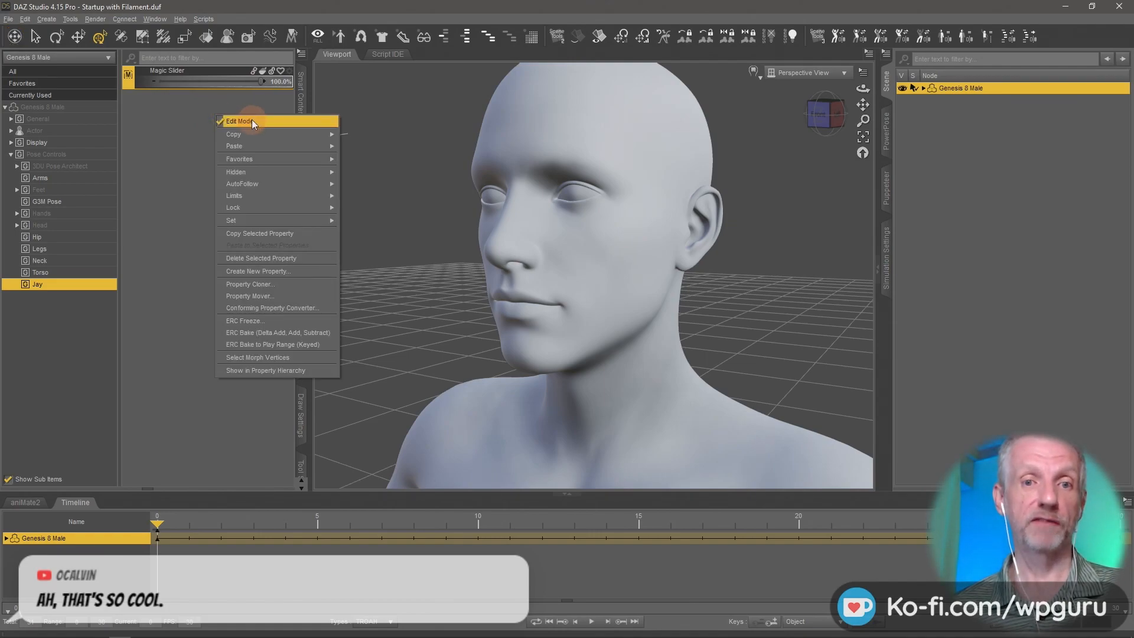
left_click(251, 120)
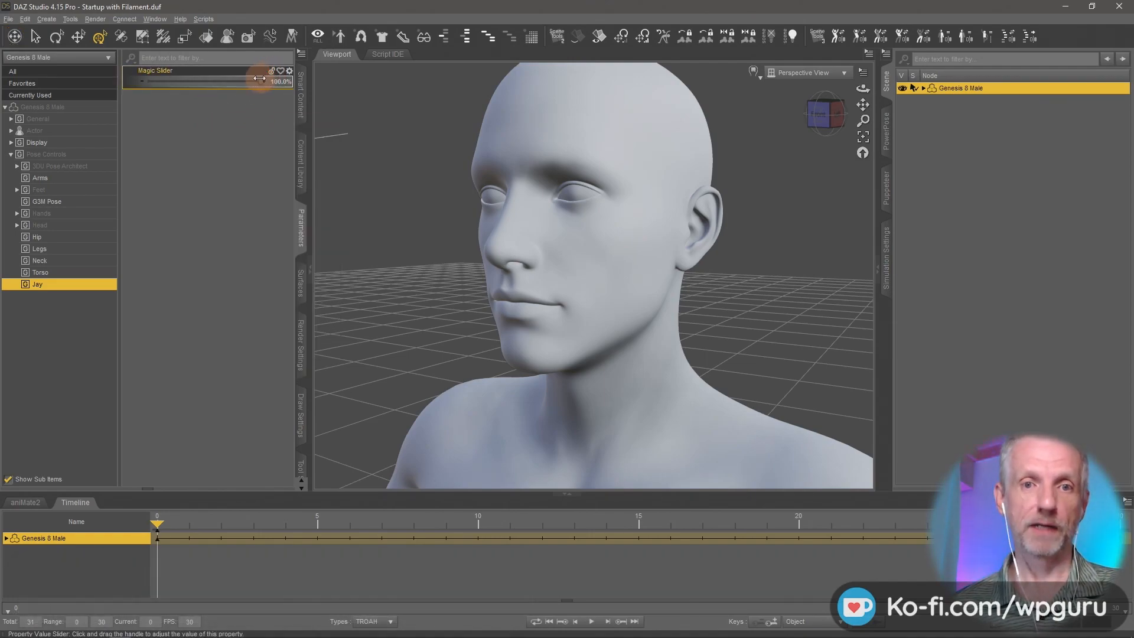
left_click_drag(260, 80, 190, 101)
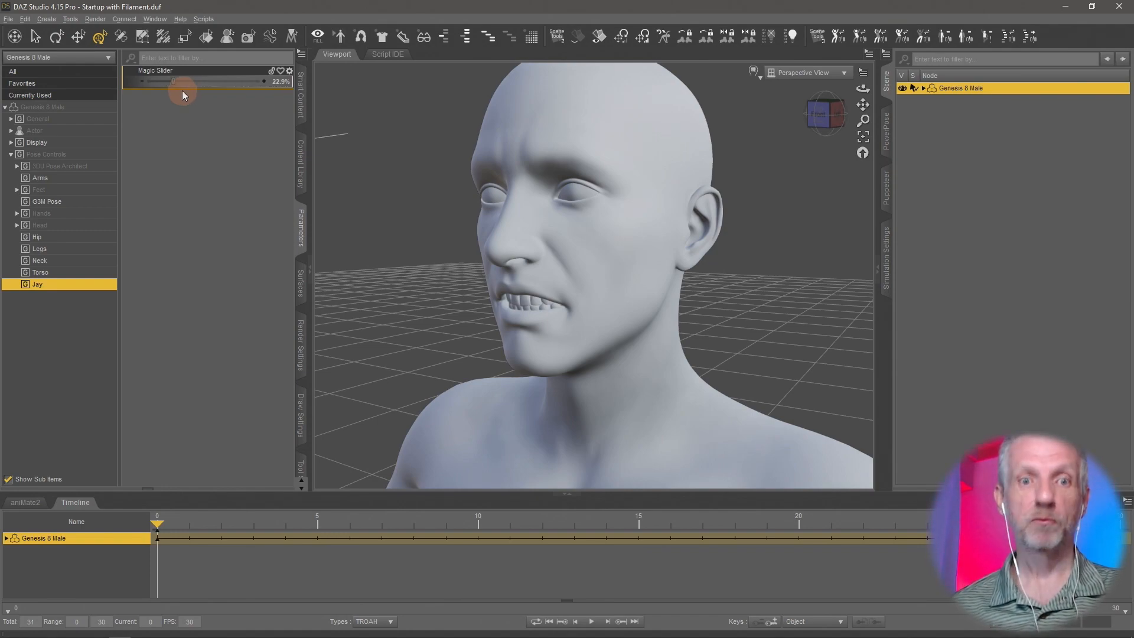
left_click_drag(174, 80, 111, 93)
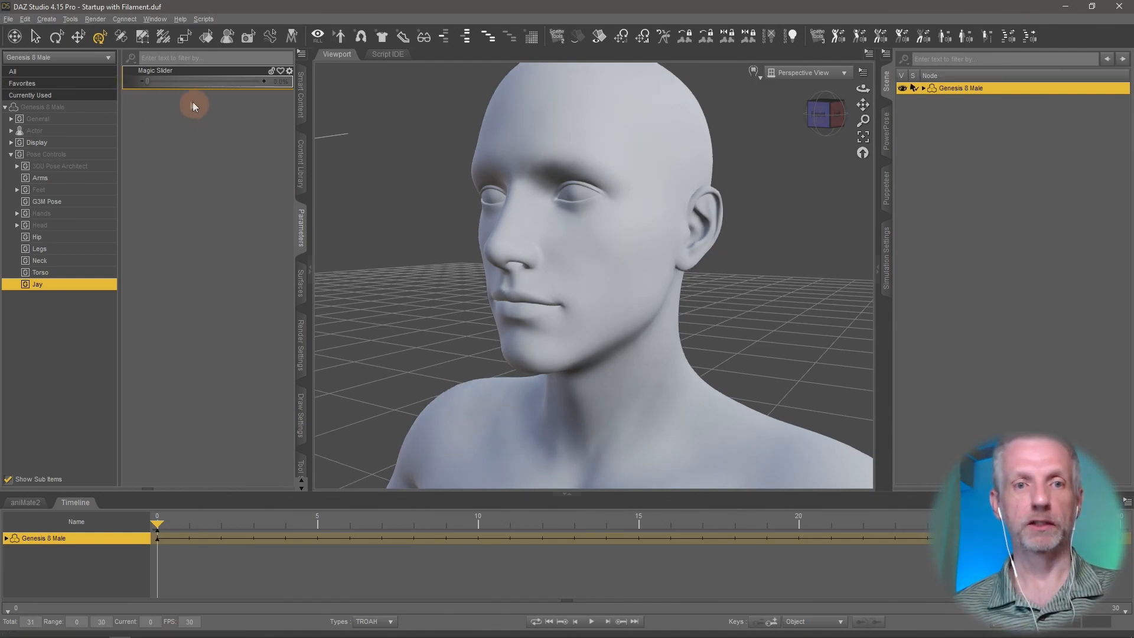
- Open the save options for a Morph Asset(s) support asset of the Genesis 8 Male
left_click(5, 23)
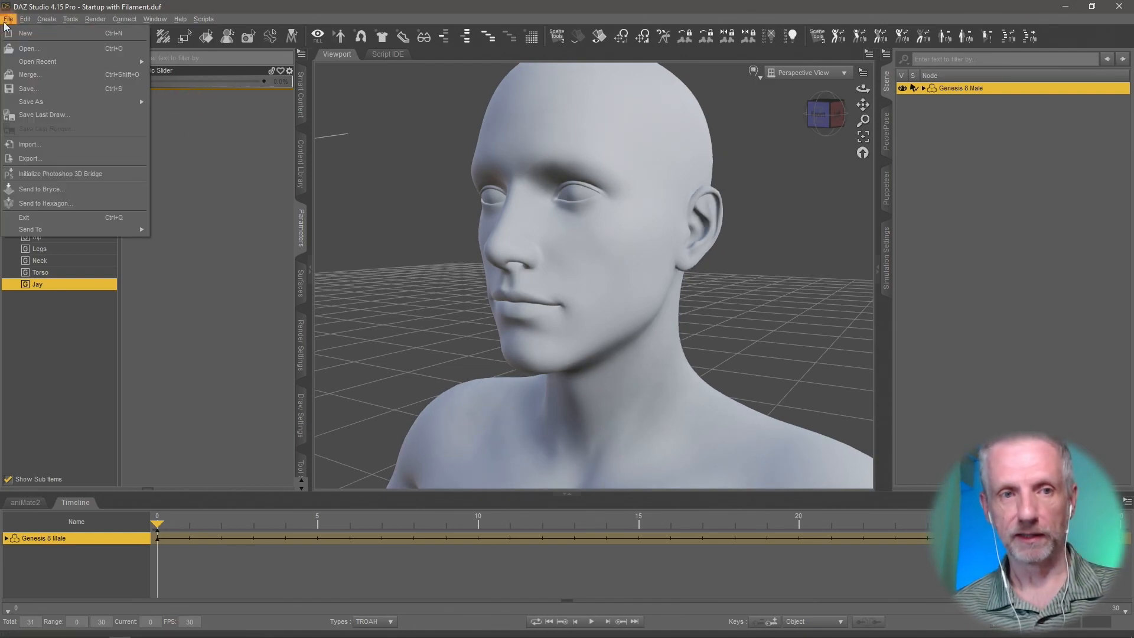
mouse_move(66, 100)
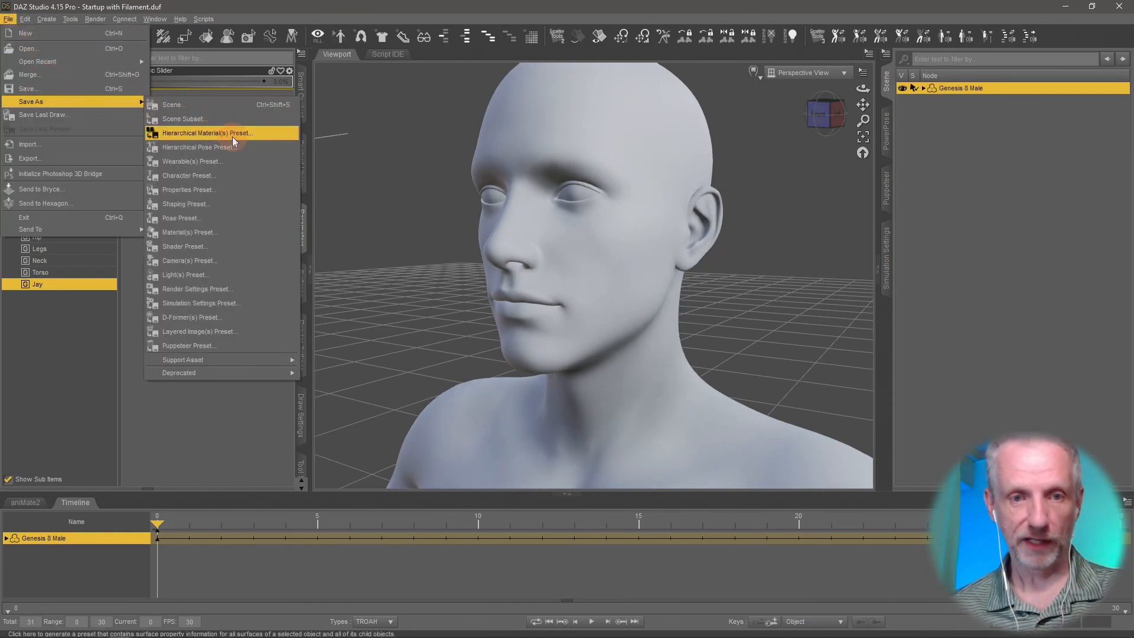
mouse_move(248, 360)
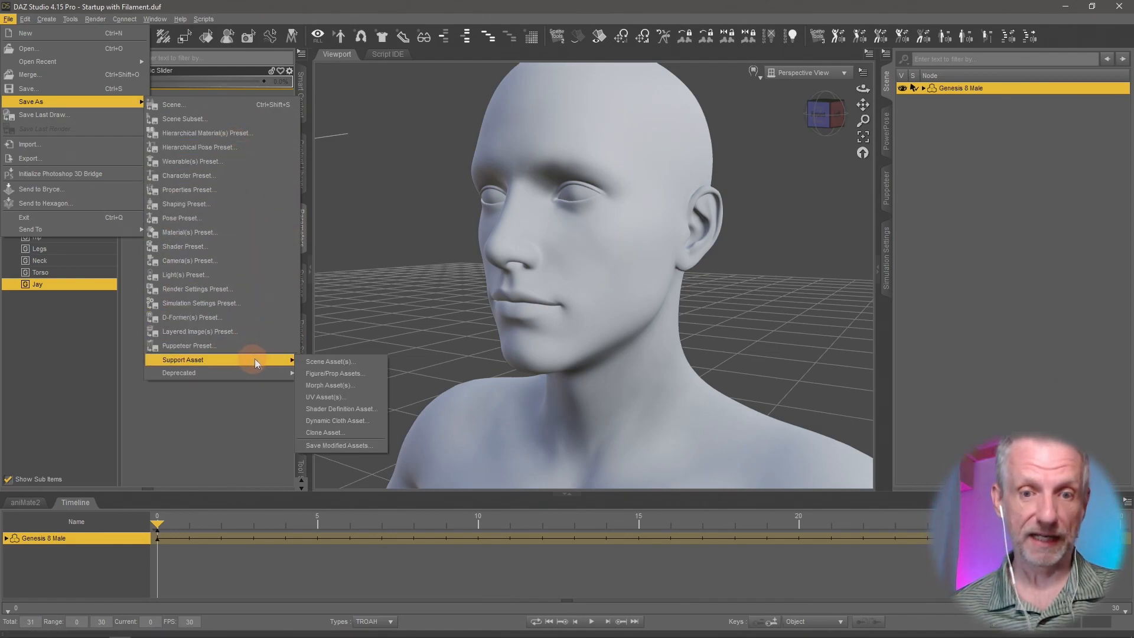
left_click(363, 384)
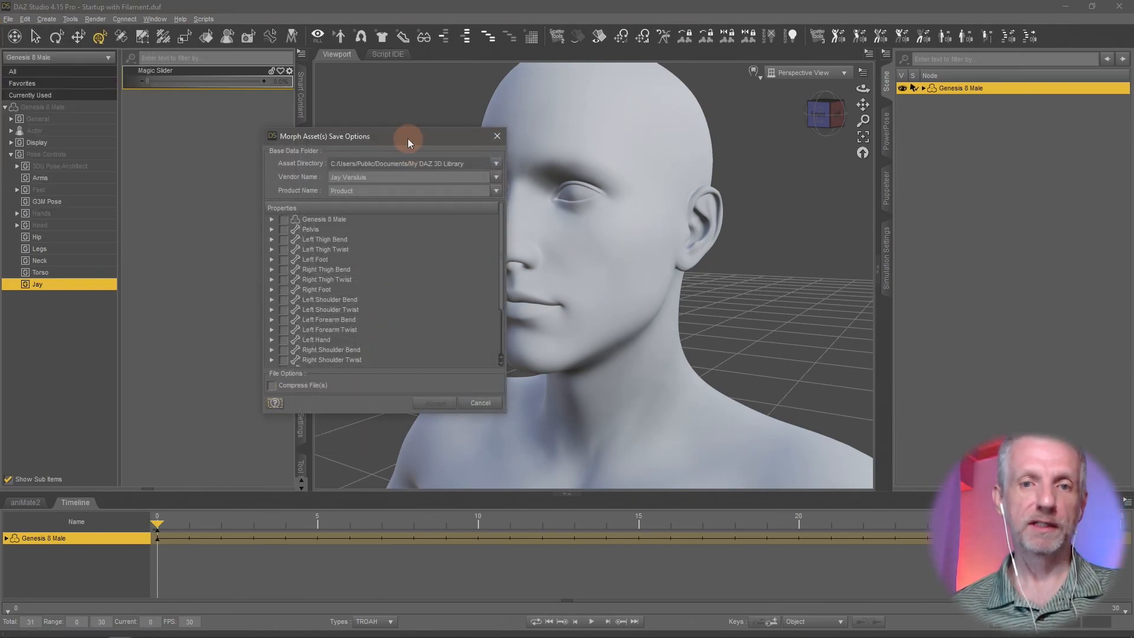
left_click_drag(407, 138, 285, 45)
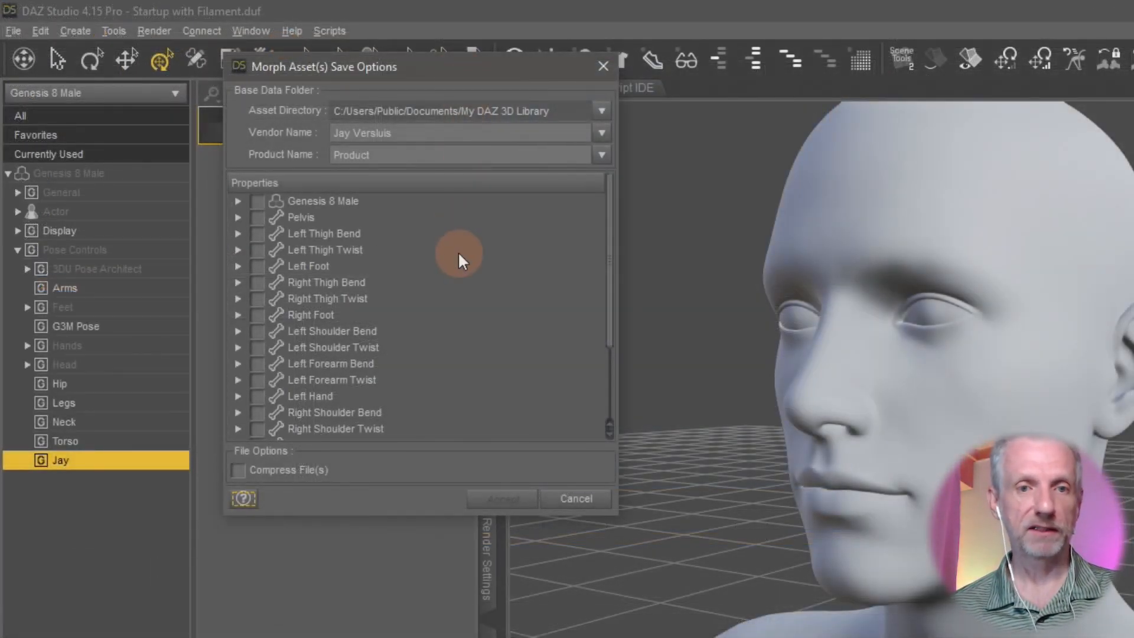
- Mark only Magic Slider under the Genesis 8 Male's Pose Controls as the morph asset to save, and cancel the save
left_click(239, 201)
left_click(257, 266)
scroll(409, 295, "down", 2)
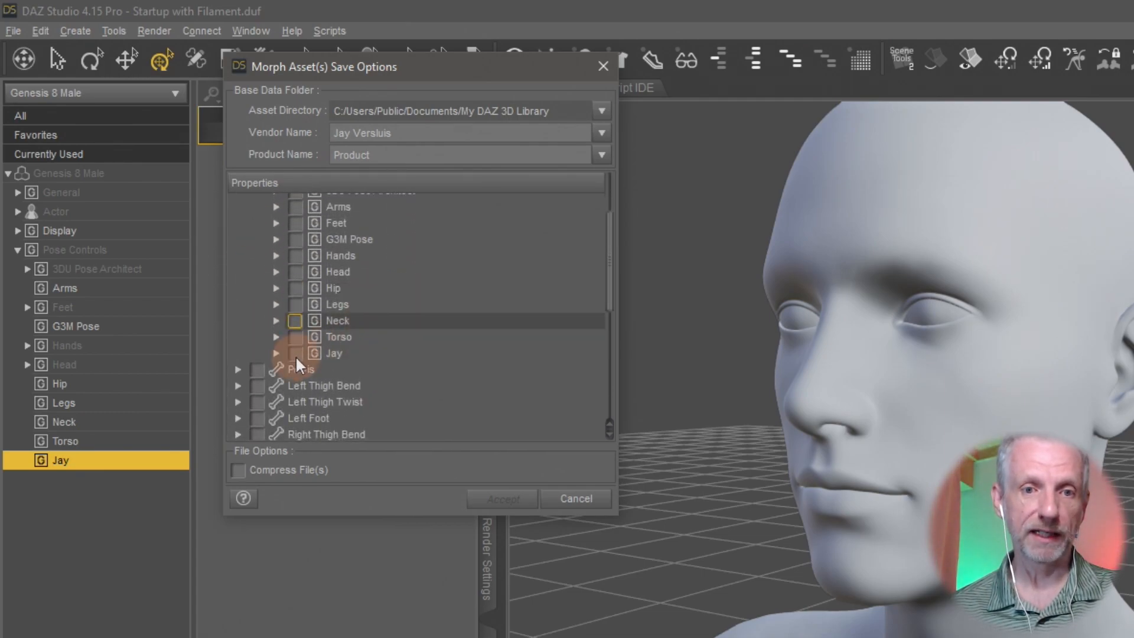
left_click(275, 354)
left_click(314, 369)
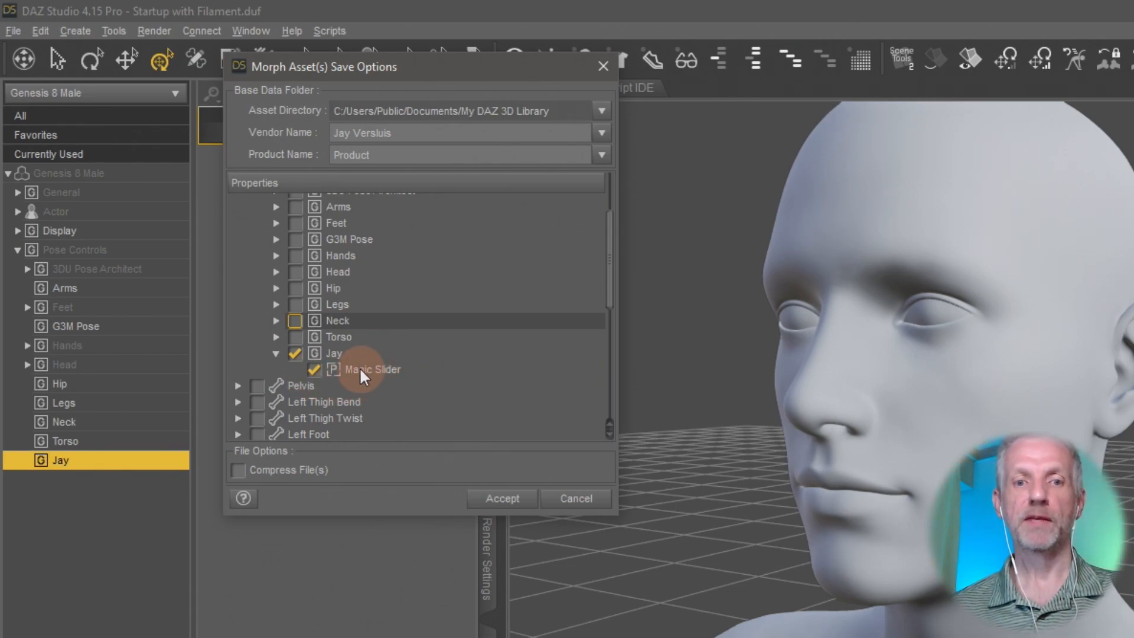
left_click(510, 503)
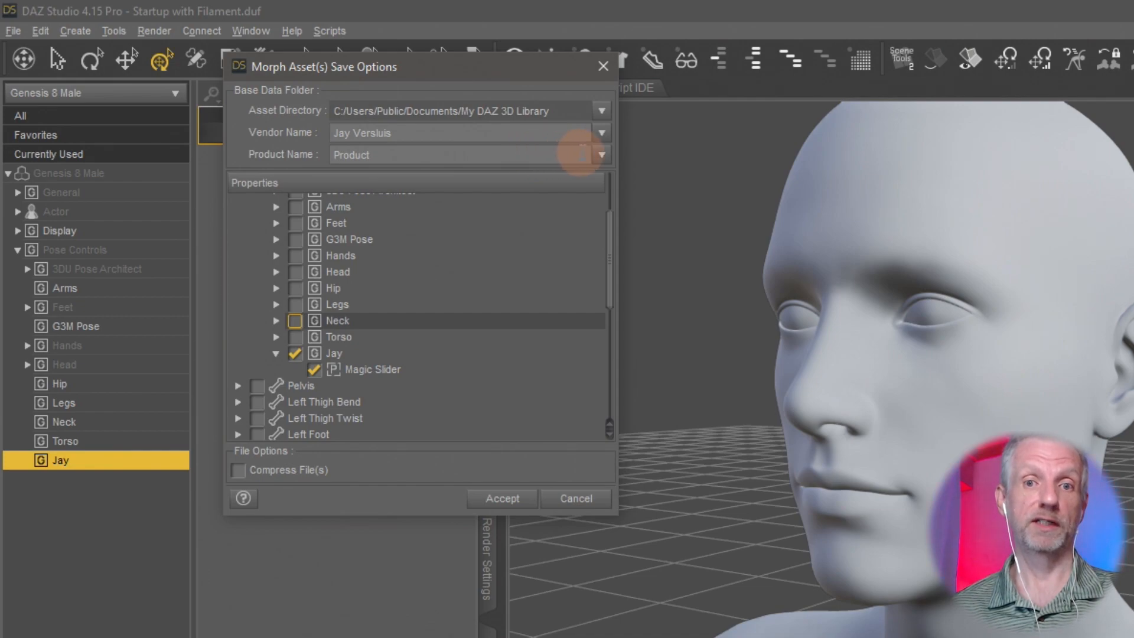
double_click(352, 155)
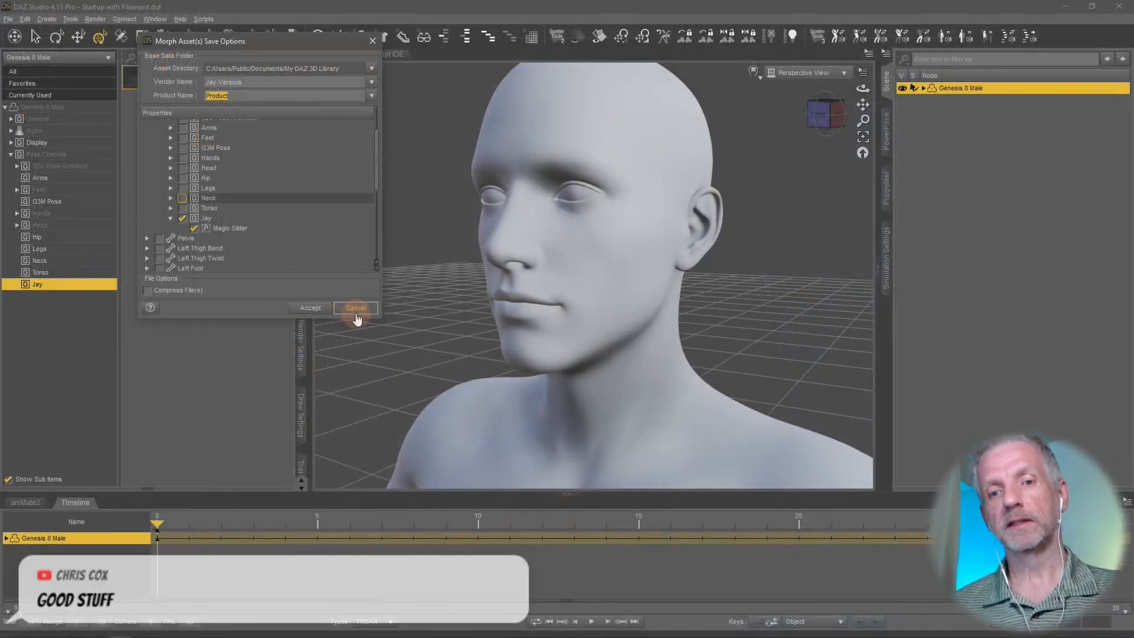
left_click(574, 498)
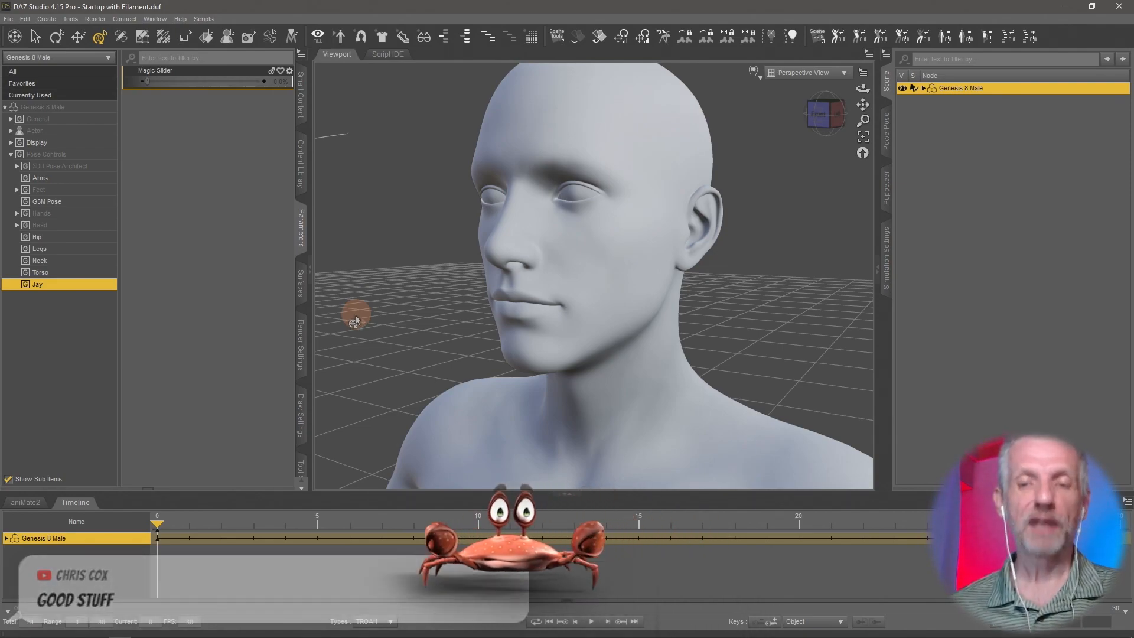
- Bring up aniMate2 for the Genesis 8 Male and look over the available aniBlock folders
scroll(515, 308, "down", 5)
scroll(515, 308, "down", 6)
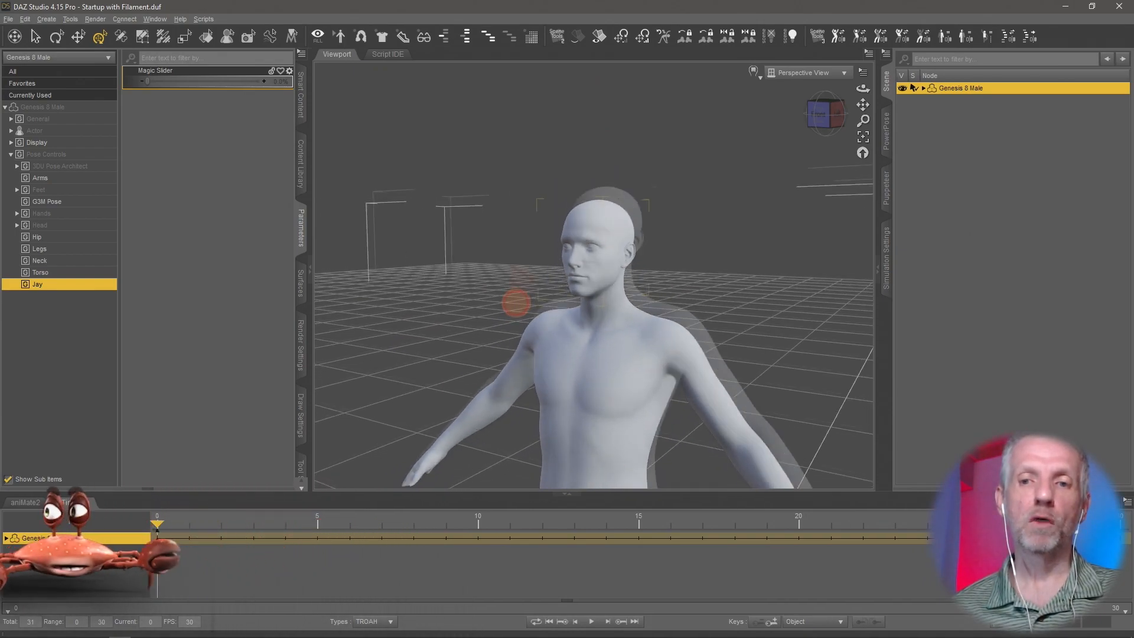
mouse_move(522, 266)
middle_mouse_down()
mouse_move(522, 279)
mouse_move(519, 265)
mouse_move(525, 274)
mouse_move(506, 270)
mouse_move(519, 278)
middle_mouse_up()
scroll(522, 279, "down", 2)
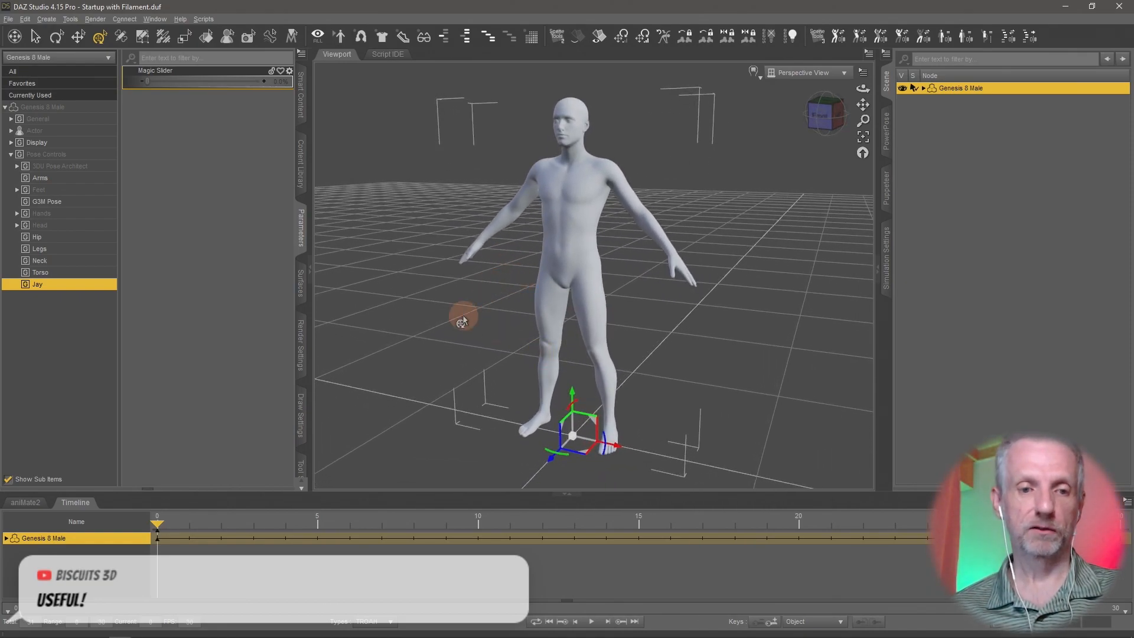
left_click(23, 503)
left_click(42, 625)
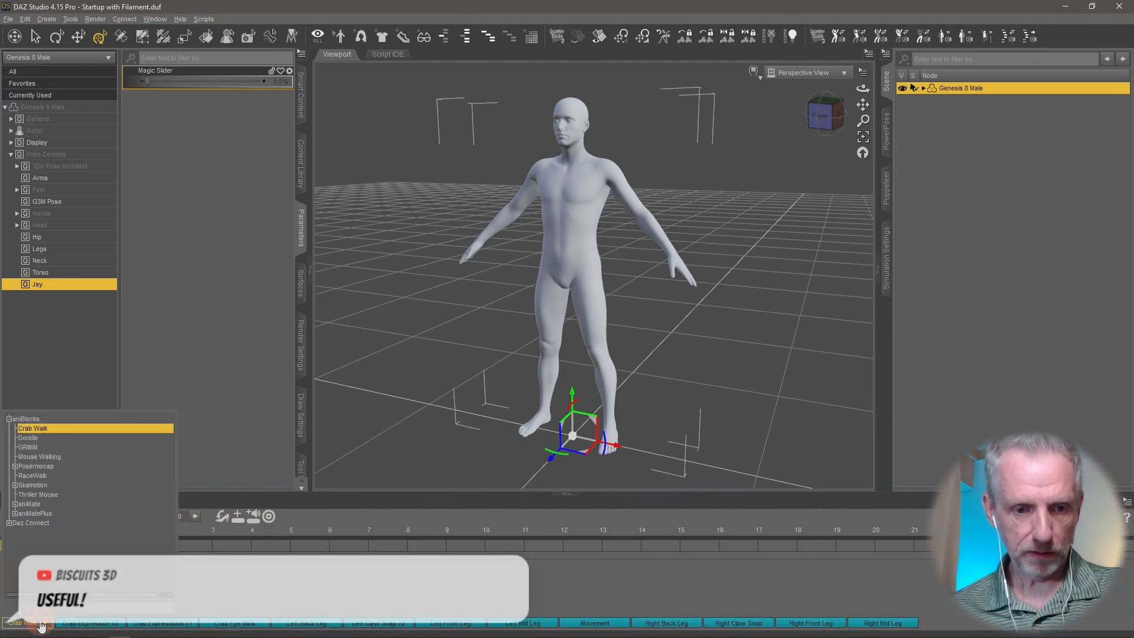
left_click(147, 351)
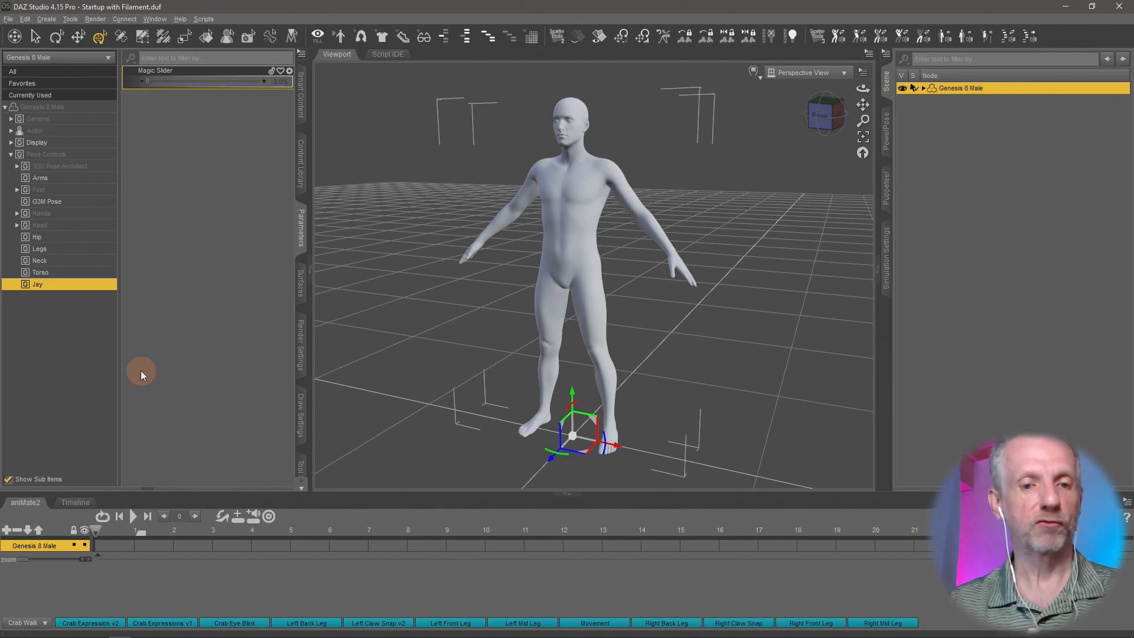
- Check the aniBlocks and aniMate folders, and load the Ups & Downs collection from aniMate
left_click(27, 623)
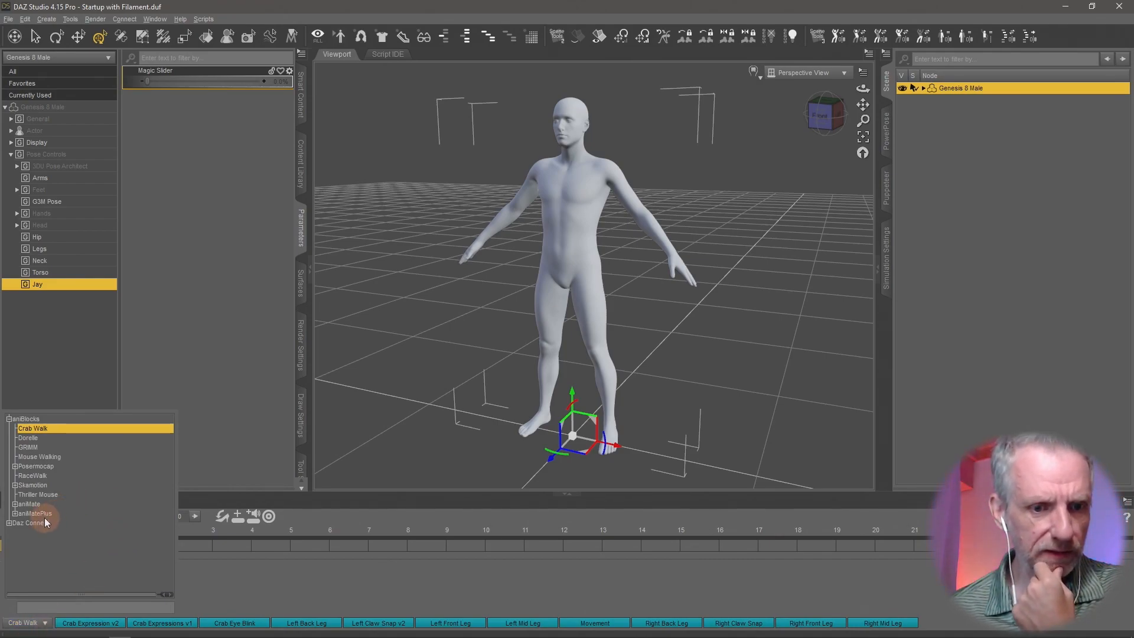
left_click(58, 417)
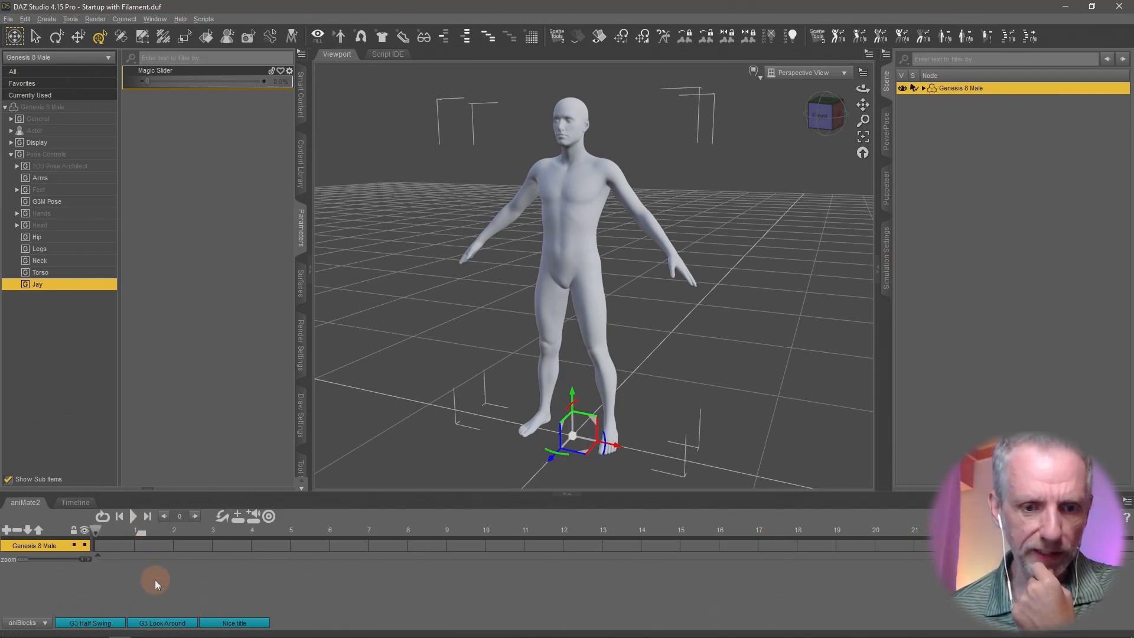
left_click(27, 622)
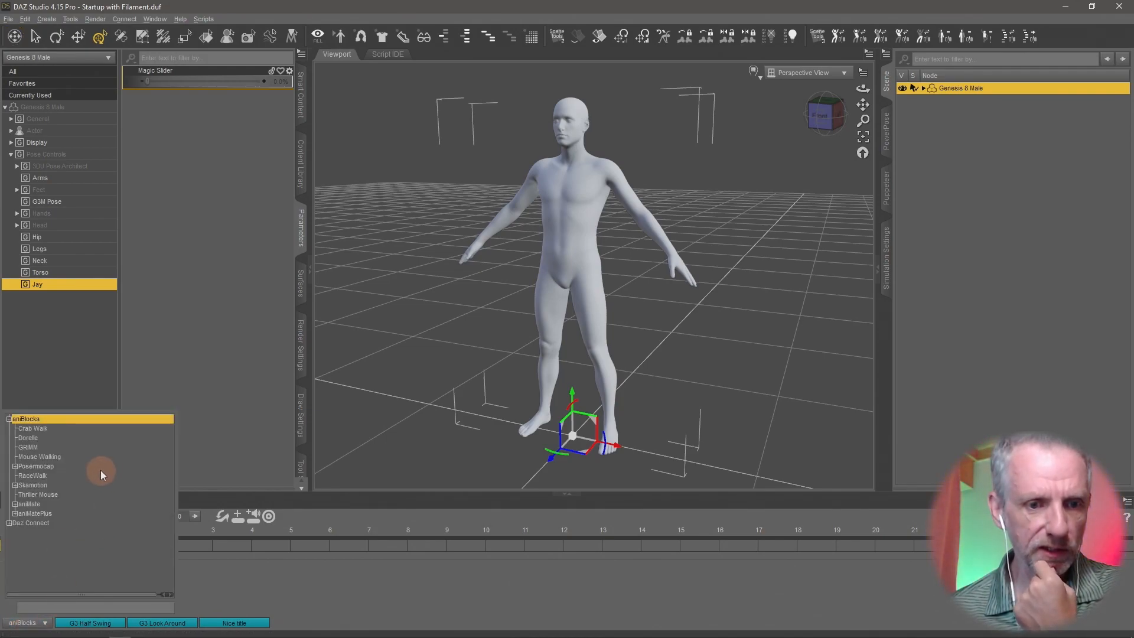
left_click(27, 505)
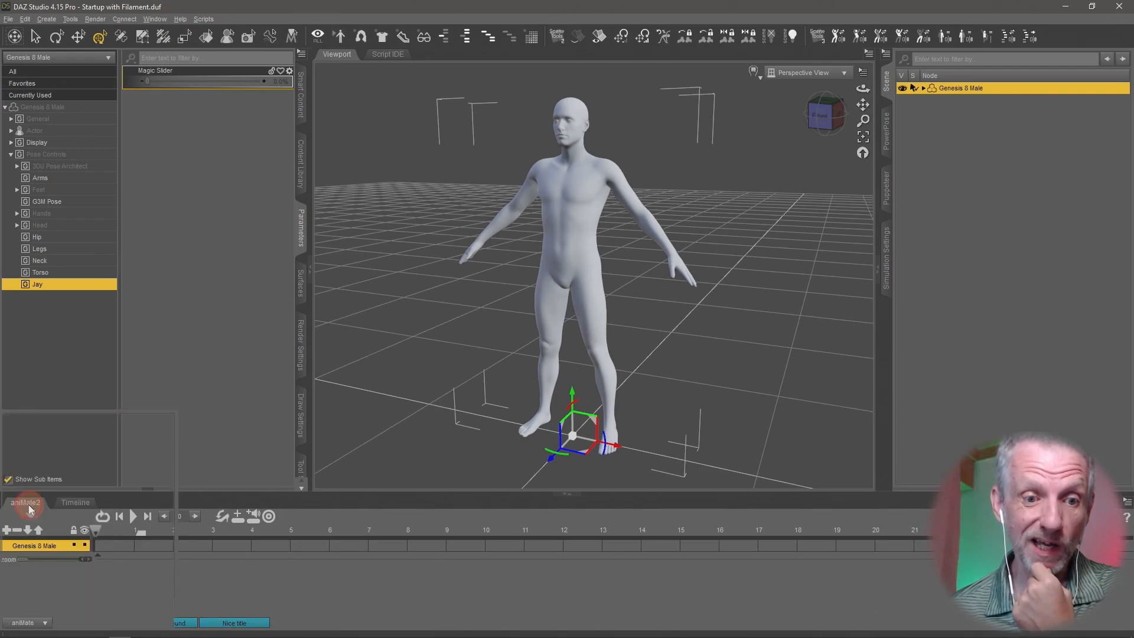
left_click(36, 627)
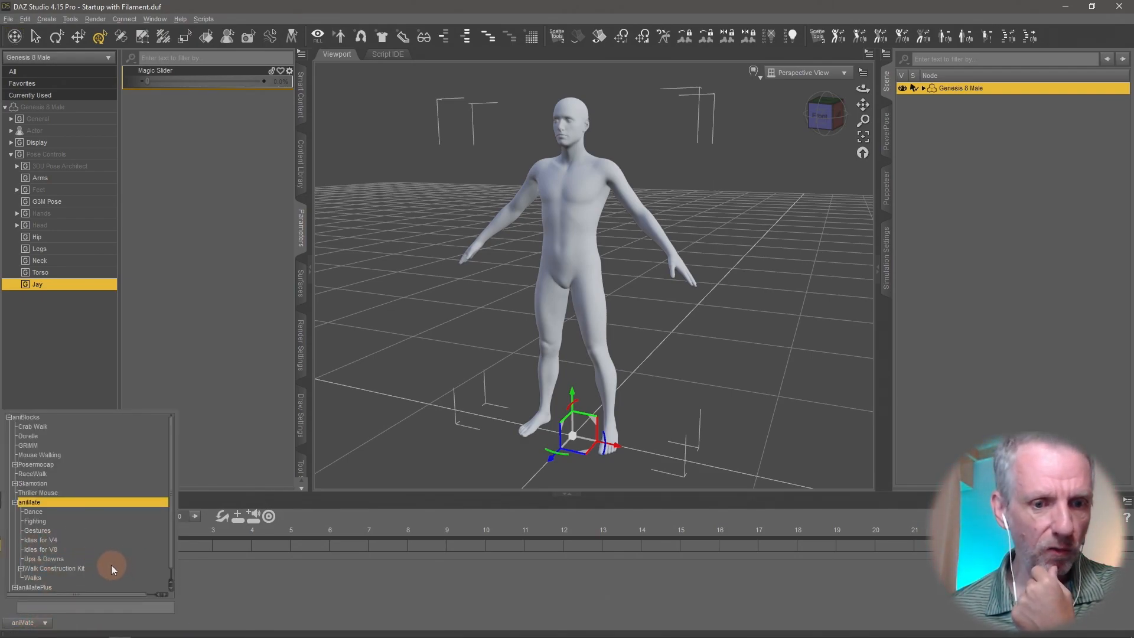
left_click(67, 558)
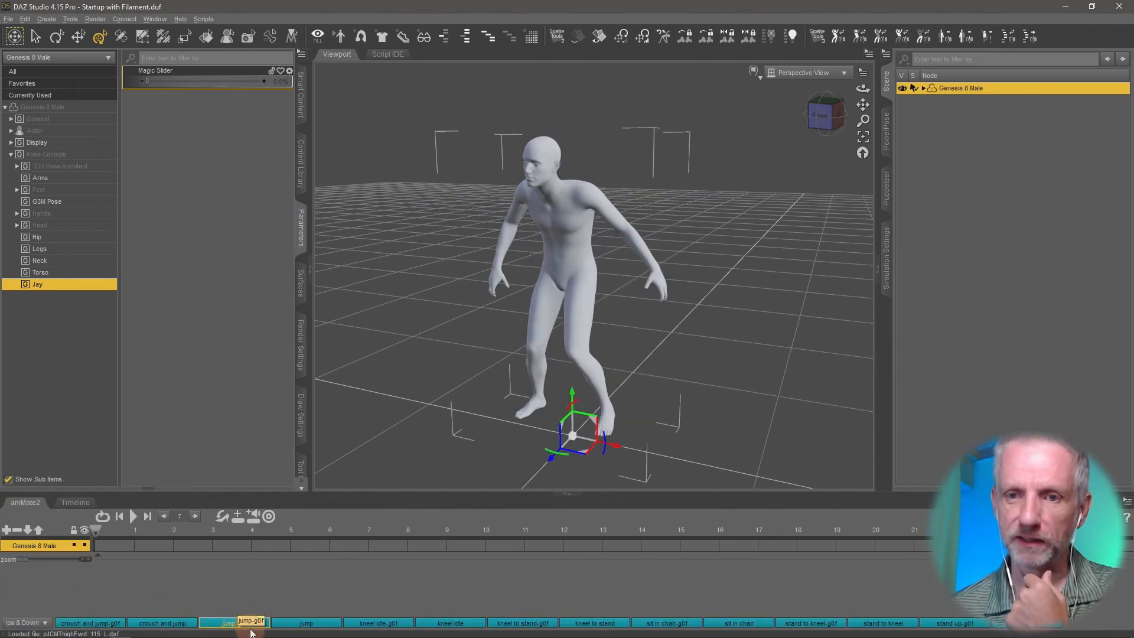
- Preview the jump-g8f aniBlock and place it at the very start of the Genesis 8 Male's aniMate2 track
mouse_move(251, 626)
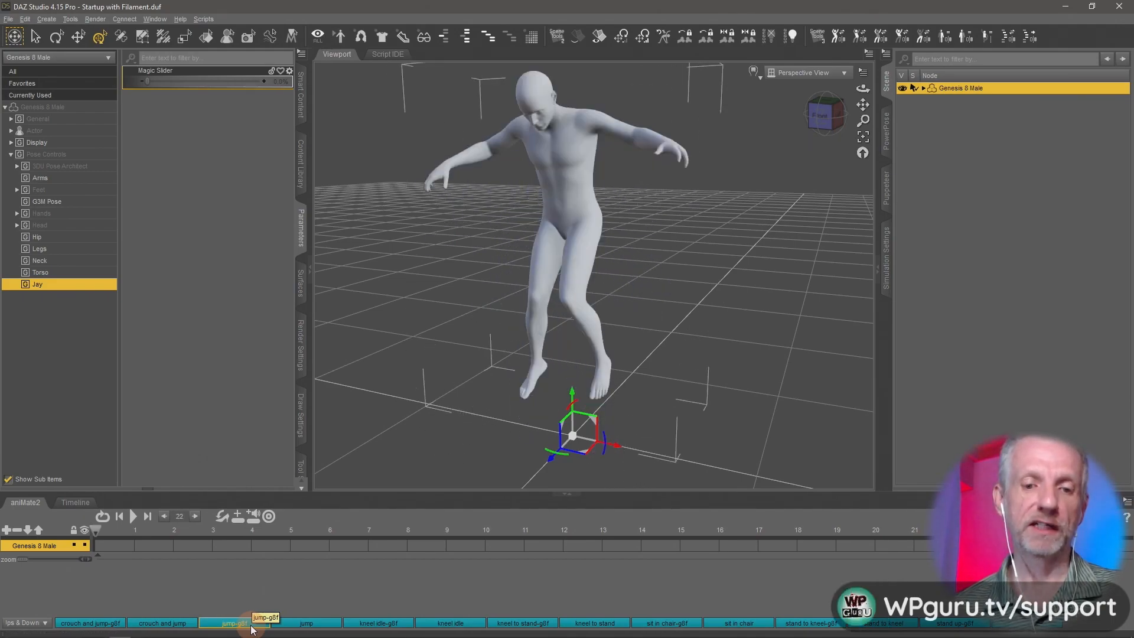
left_click_drag(251, 629, 182, 558)
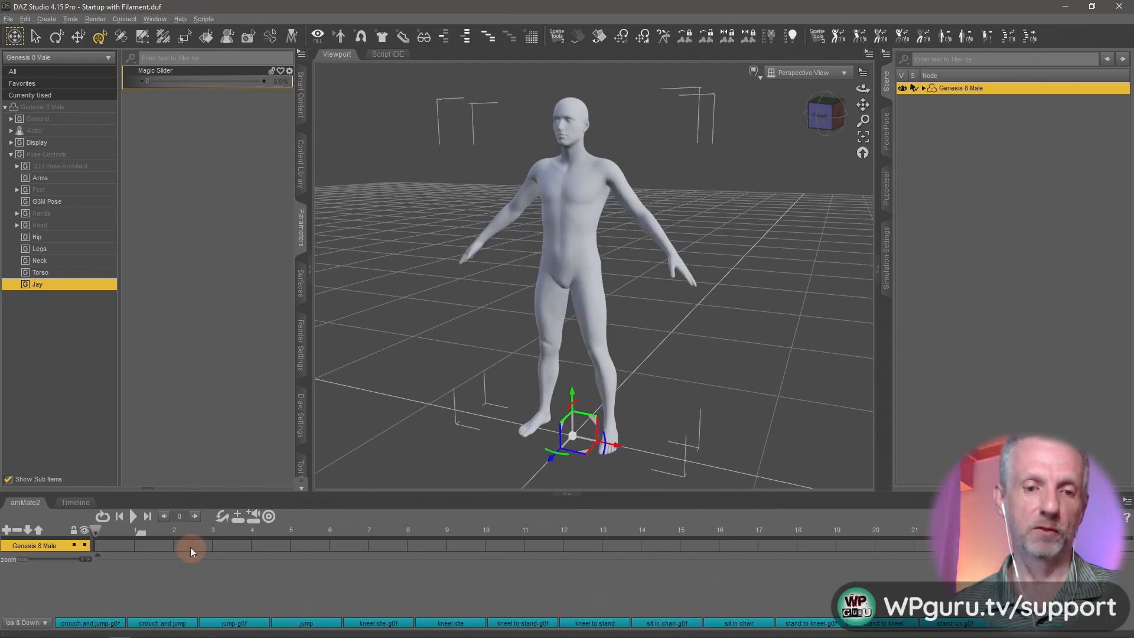
mouse_move(220, 594)
left_mouse_down()
mouse_move(128, 506)
mouse_move(143, 544)
left_mouse_up()
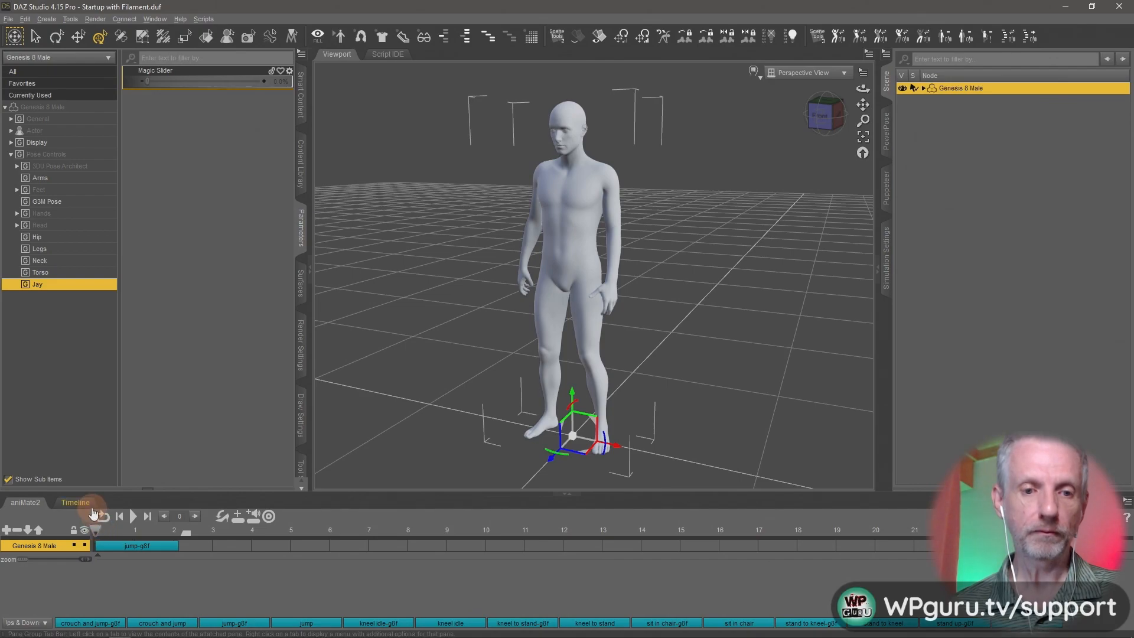
left_click_drag(133, 539, 86, 544)
left_click(102, 555)
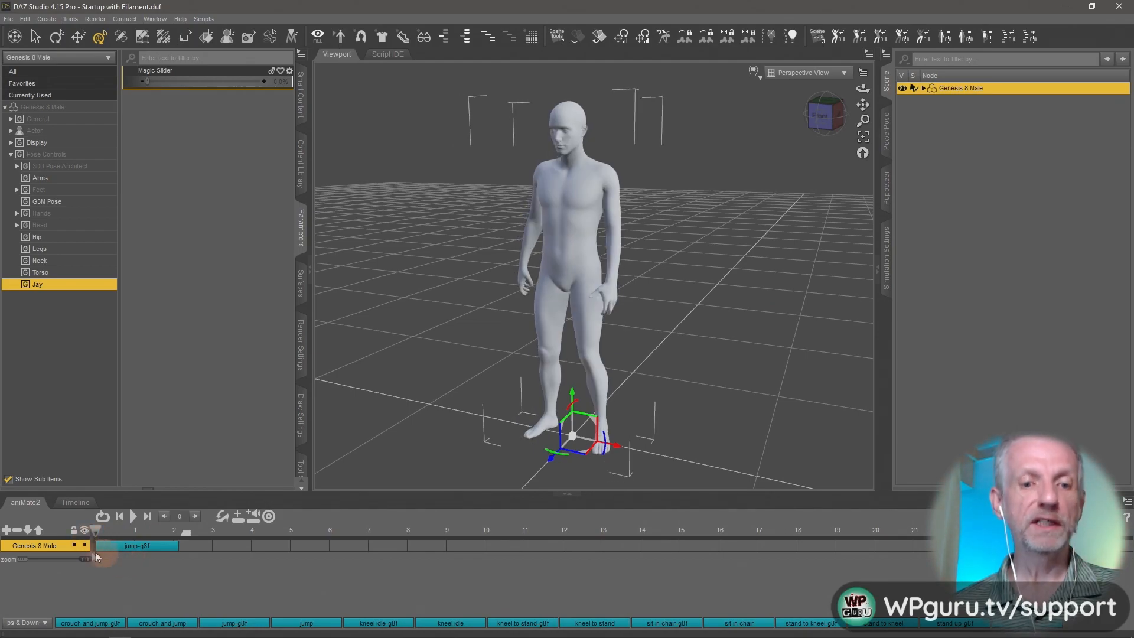
- Bake the Genesis 8 Male's jump aniBlock to Studio keyframes, accepting the transfer of control to the DS Timeline
left_click(76, 502)
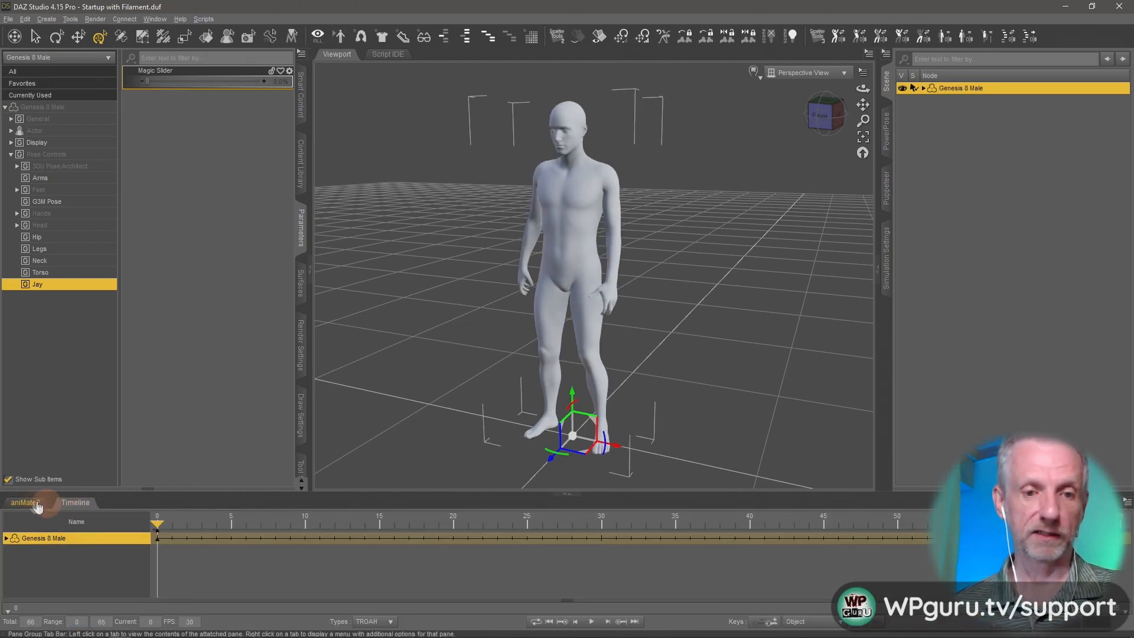
left_click(26, 502)
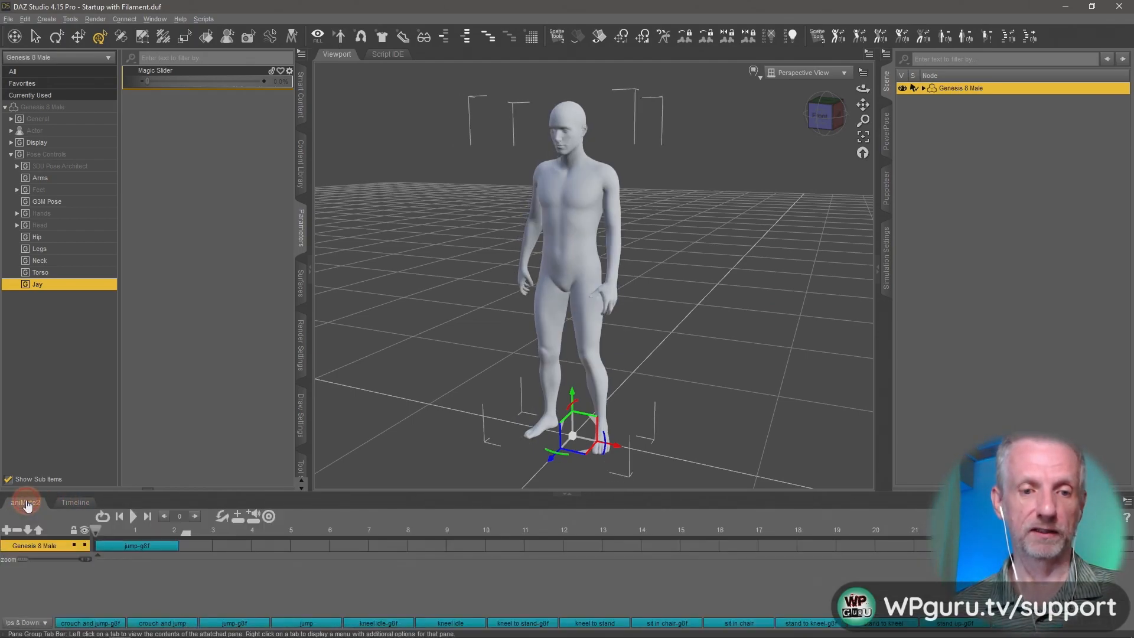
right_click(129, 572)
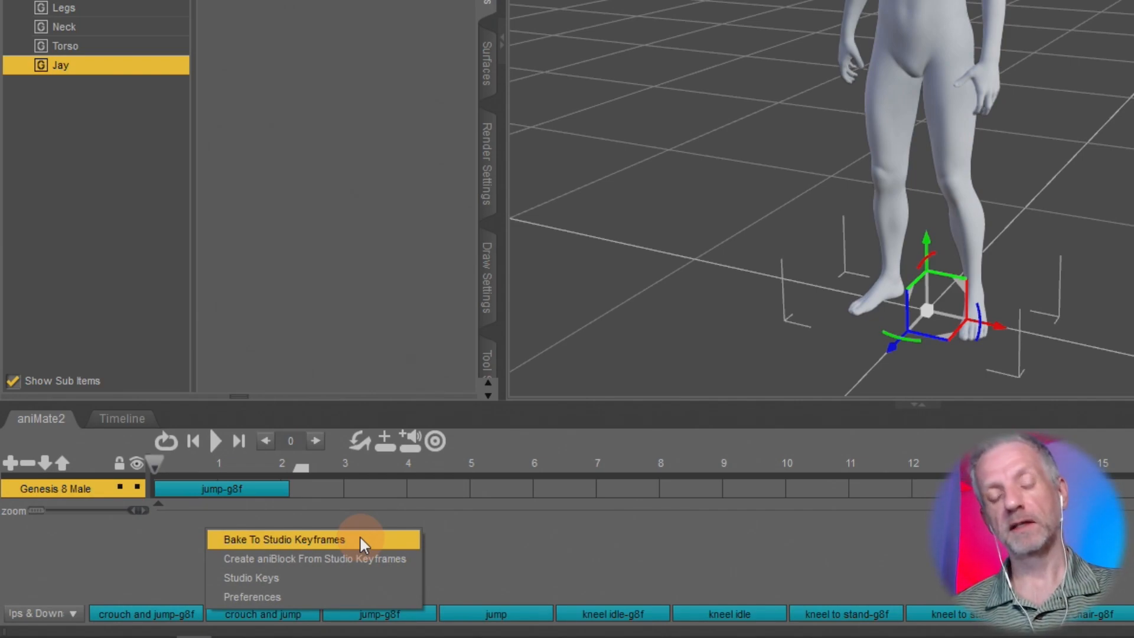
left_click(359, 539)
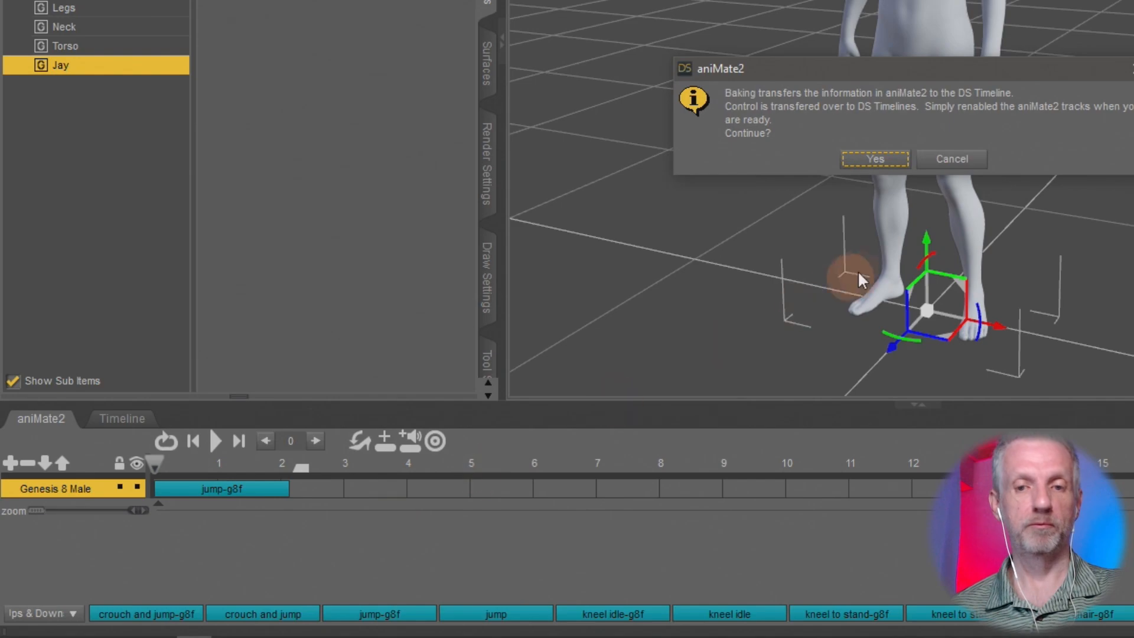
left_click(875, 159)
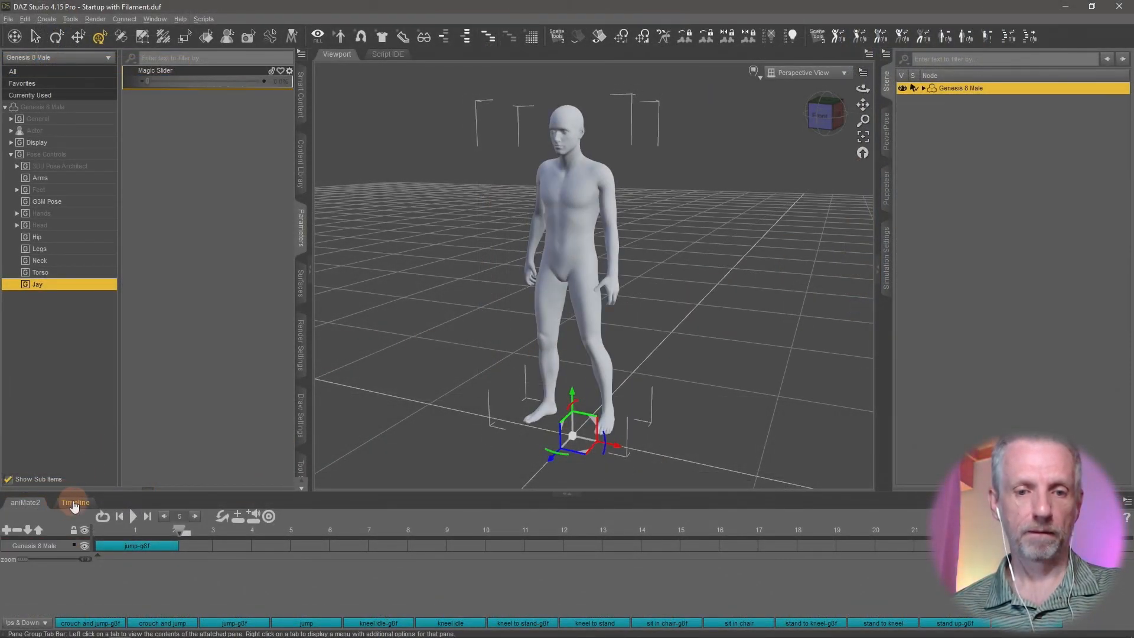
- Scrub through the baked jump animation on the Timeline and return the playhead to frame 0
left_click(122, 418)
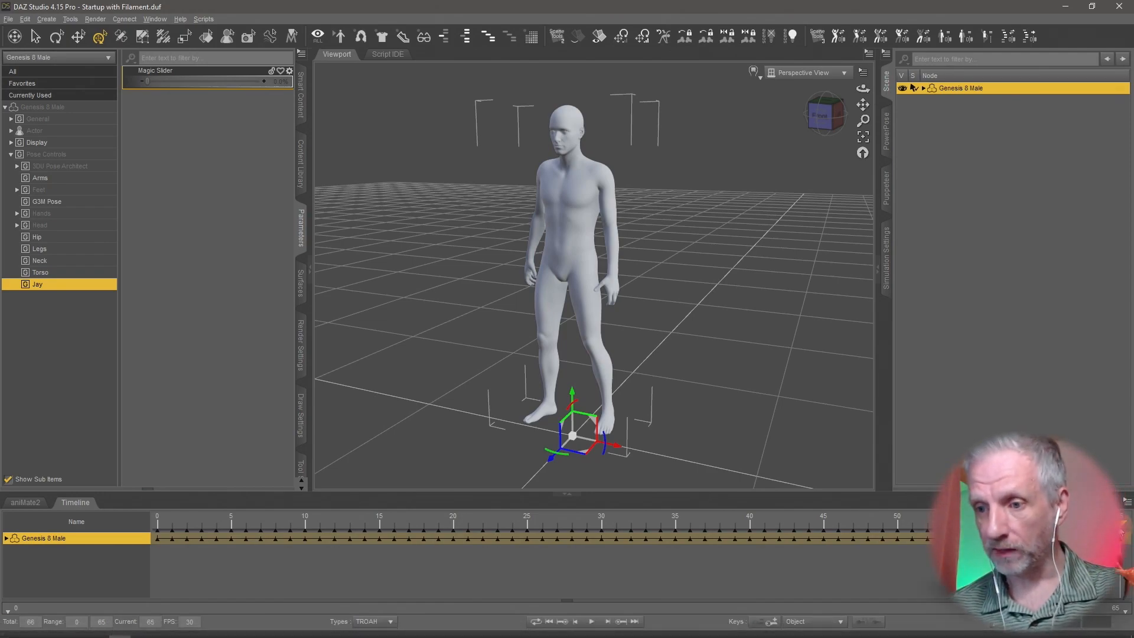
left_click_drag(1122, 527, 543, 516)
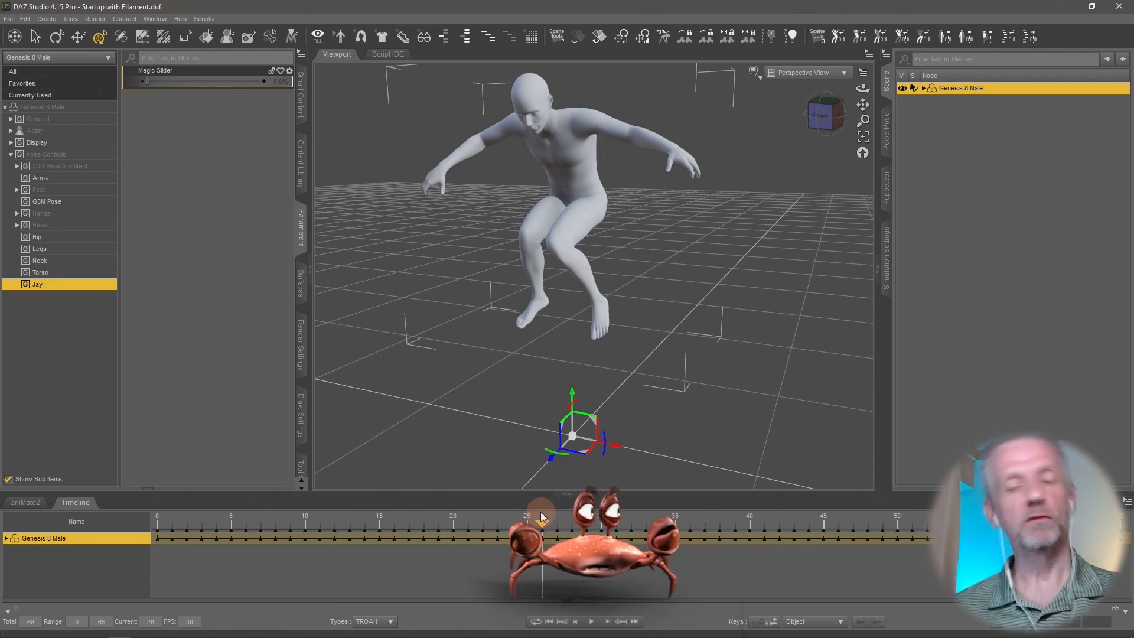
left_click_drag(540, 511, 103, 527)
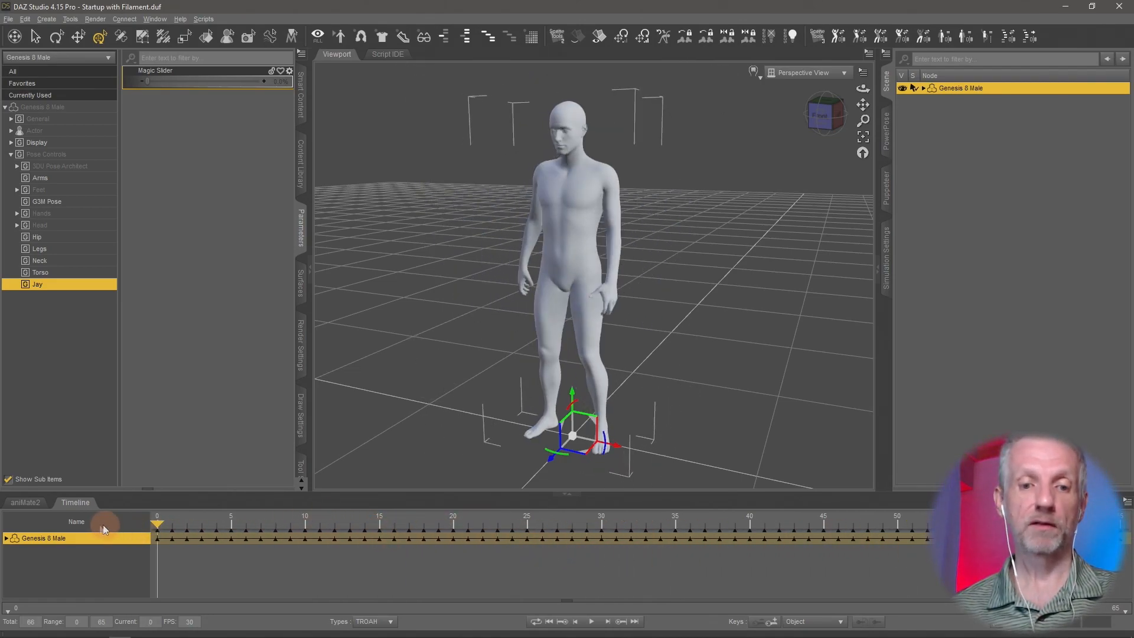
- Turn on Edit Mode for the parameters and start a new float property named Jump Baby under Pose Controls/Jay
right_click(200, 126)
left_click(225, 136)
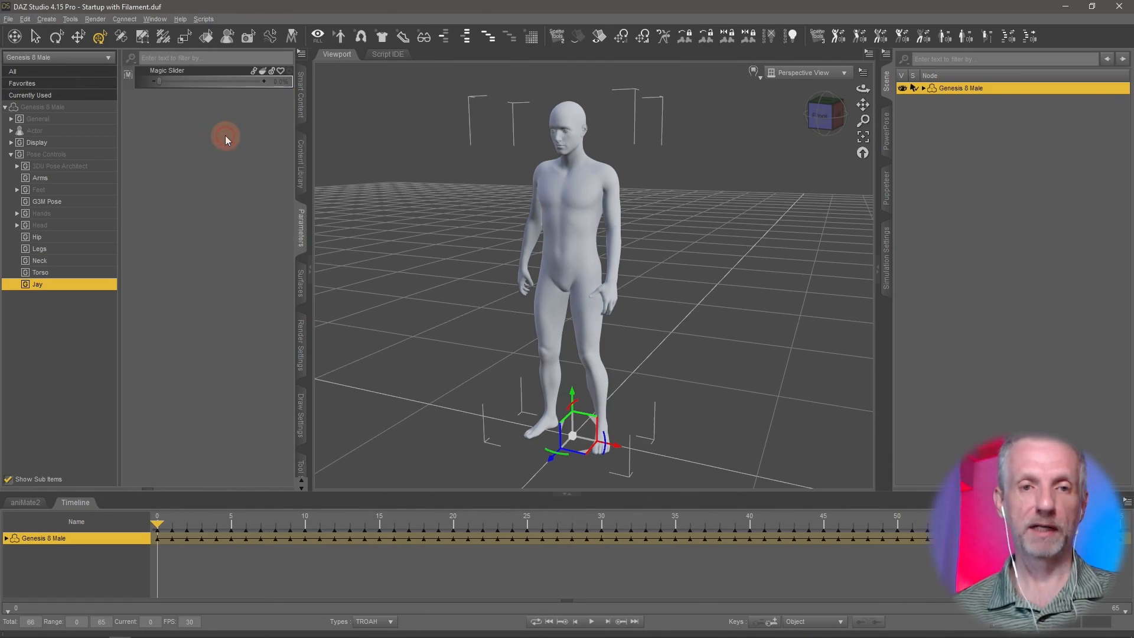
right_click(185, 133)
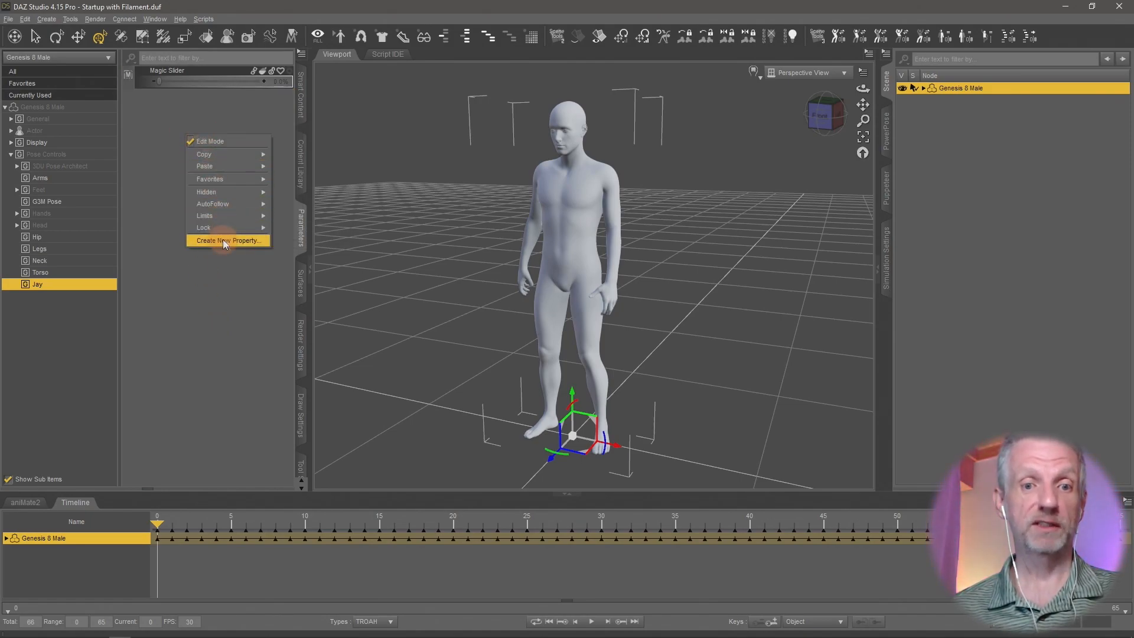
left_click(240, 243)
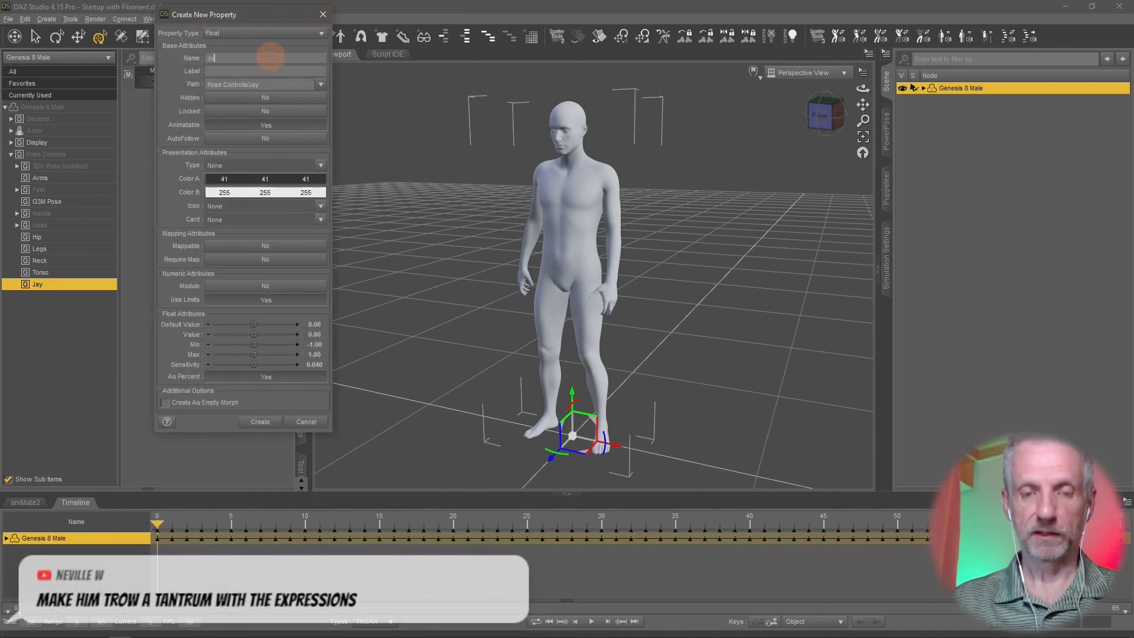
key("Tab")
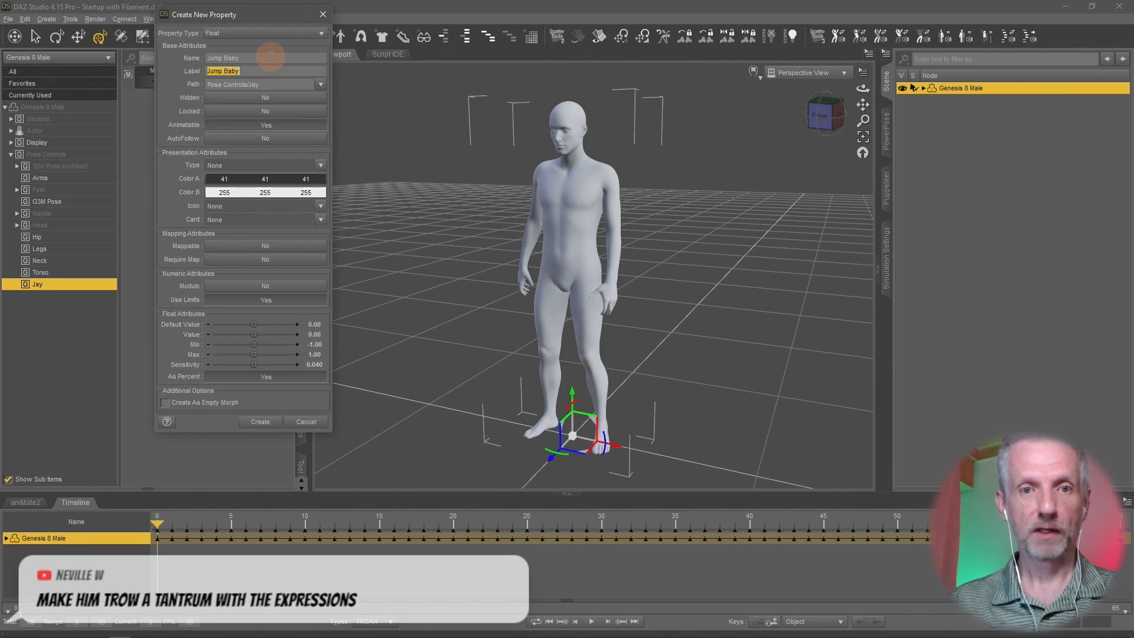
key("shift+Tab")
left_click(270, 57)
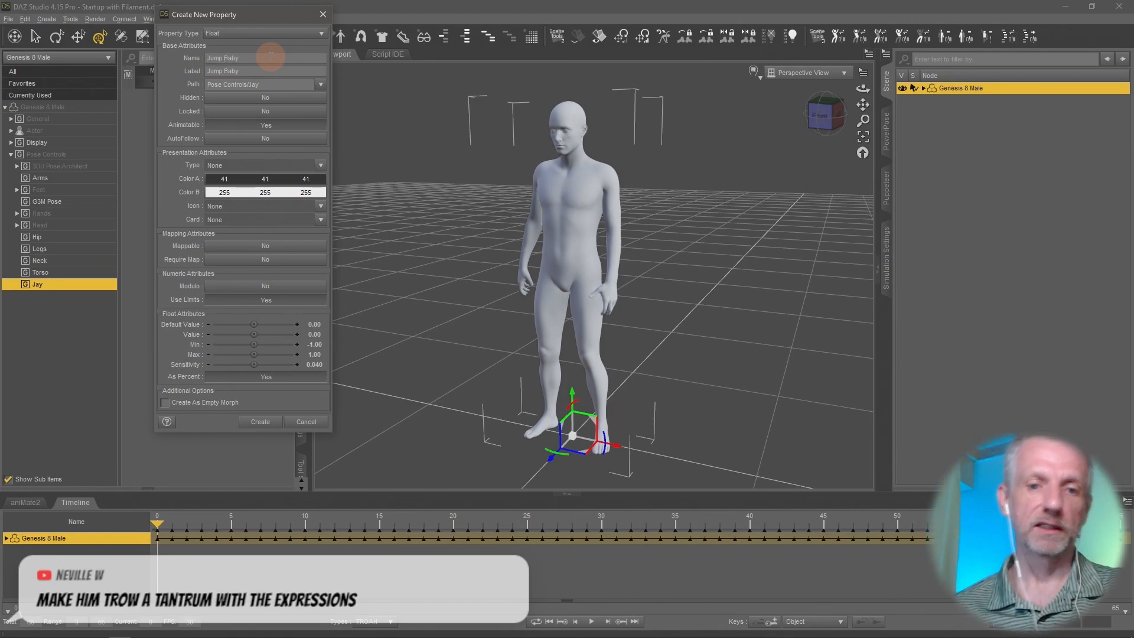
- Set the new property's minimum to 0.00, enable Create As Empty Morph, and create the property
left_click(315, 345)
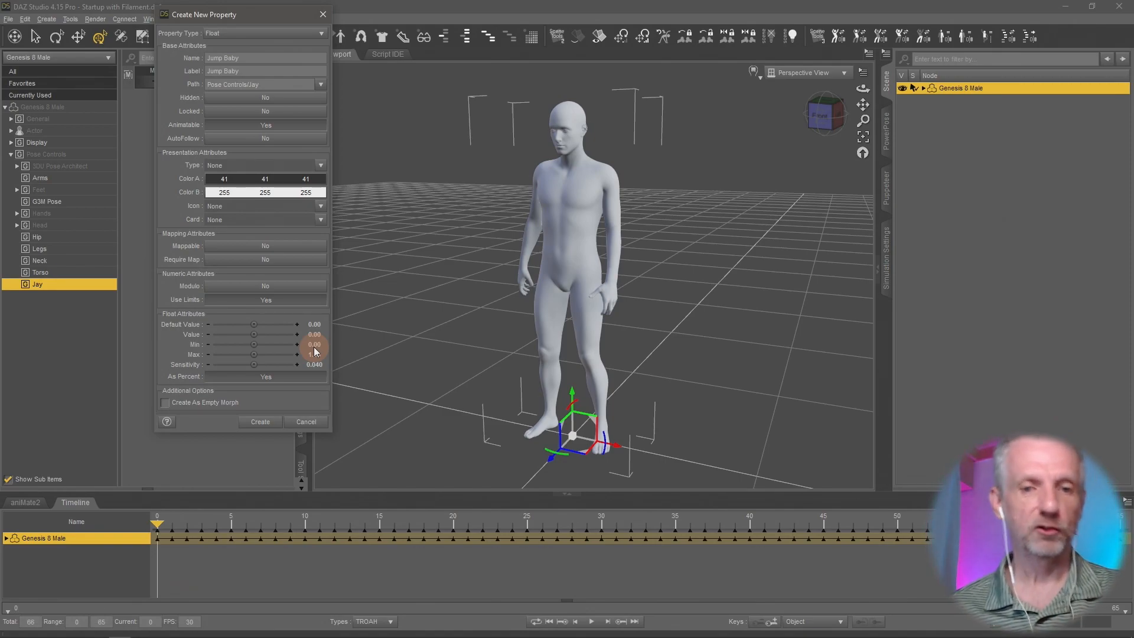
left_click(181, 403)
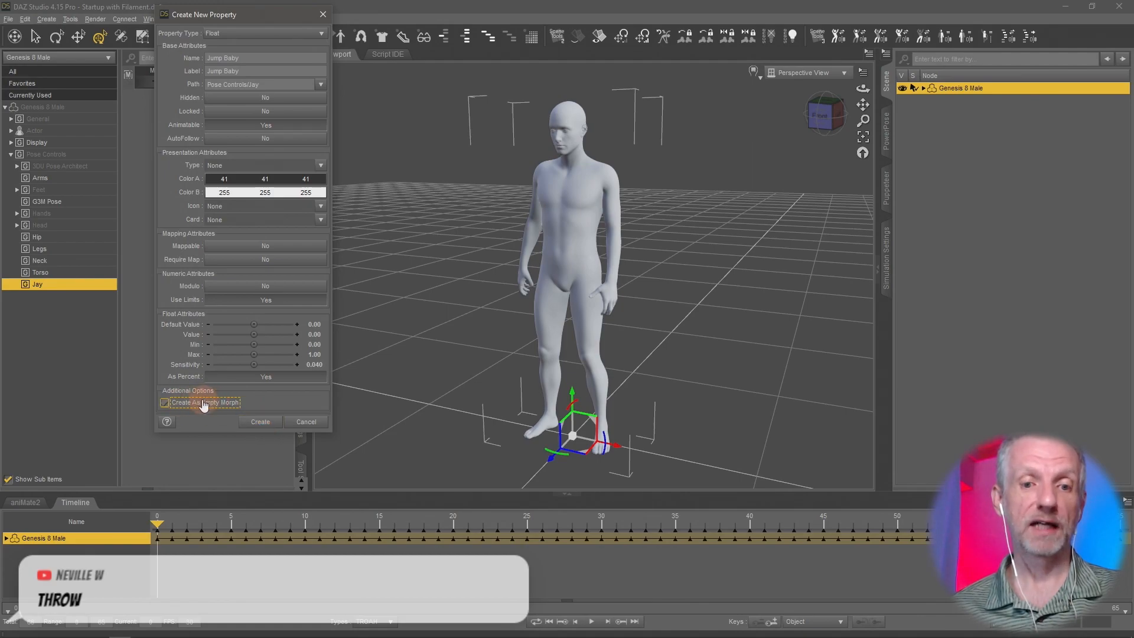
left_click(260, 421)
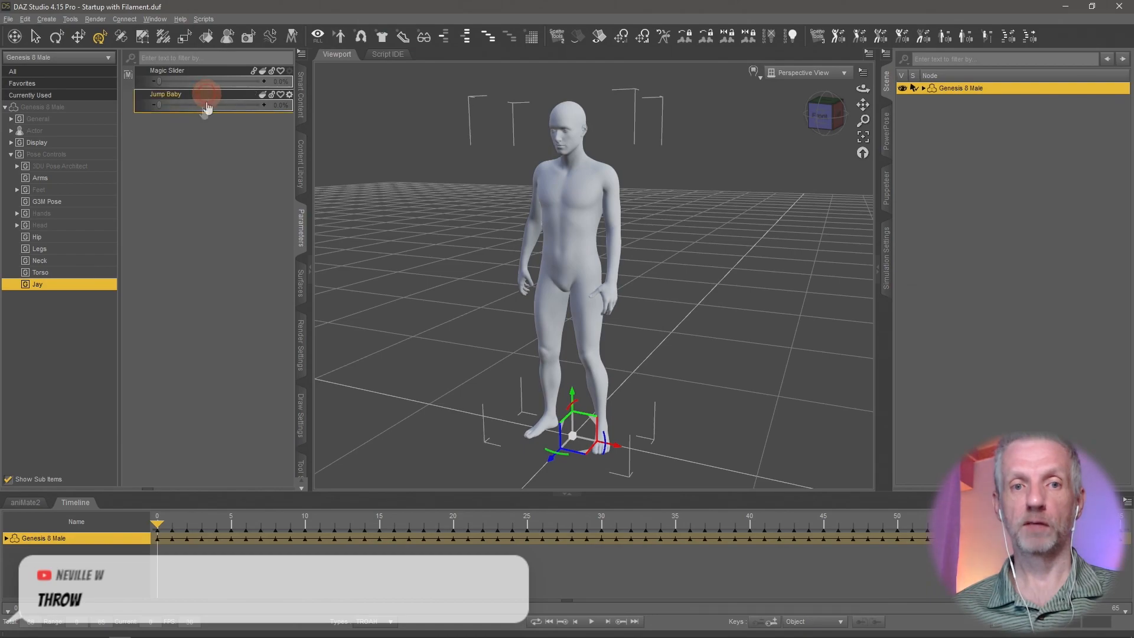
- Set the Jump Baby property to 100% and open its ERC Freeze options
left_click_drag(161, 106, 269, 110)
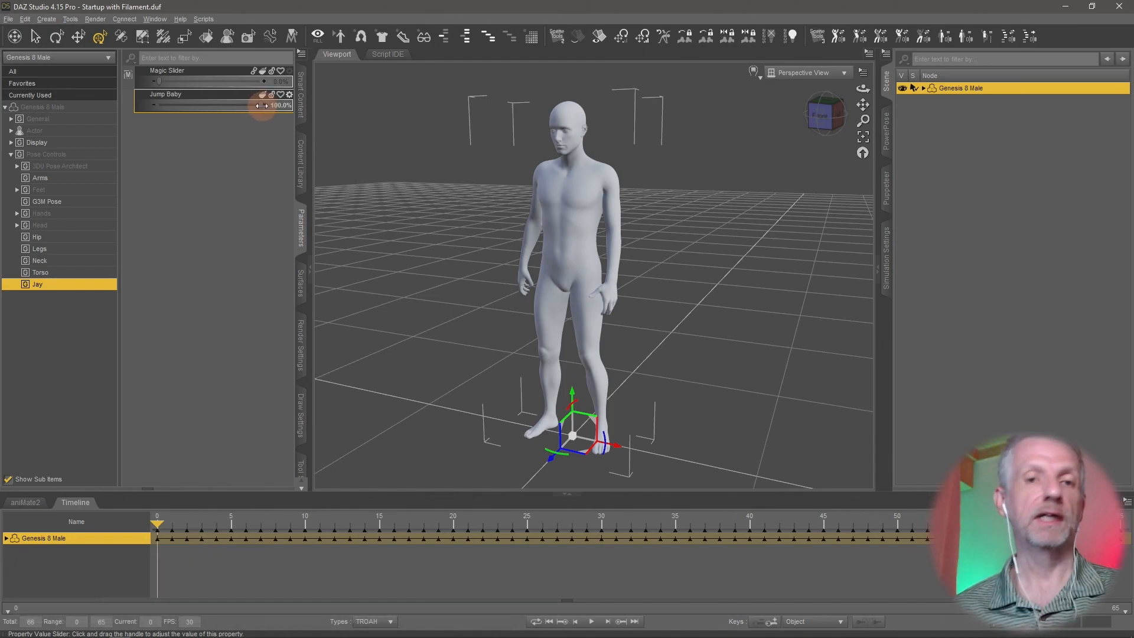
left_click_drag(262, 105, 283, 128)
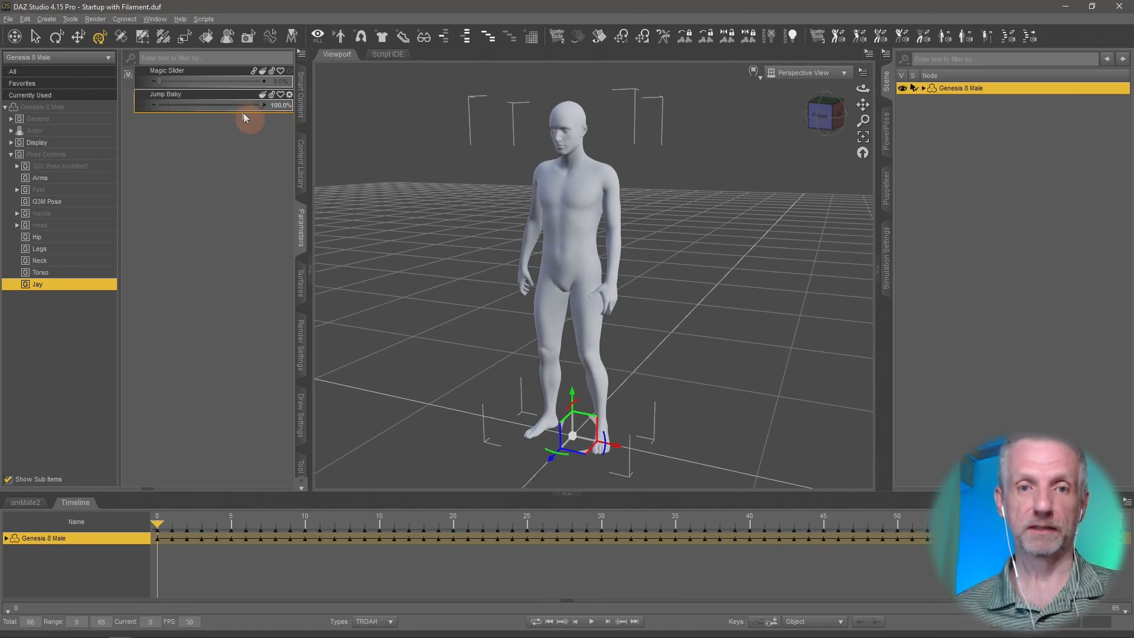
right_click(234, 96)
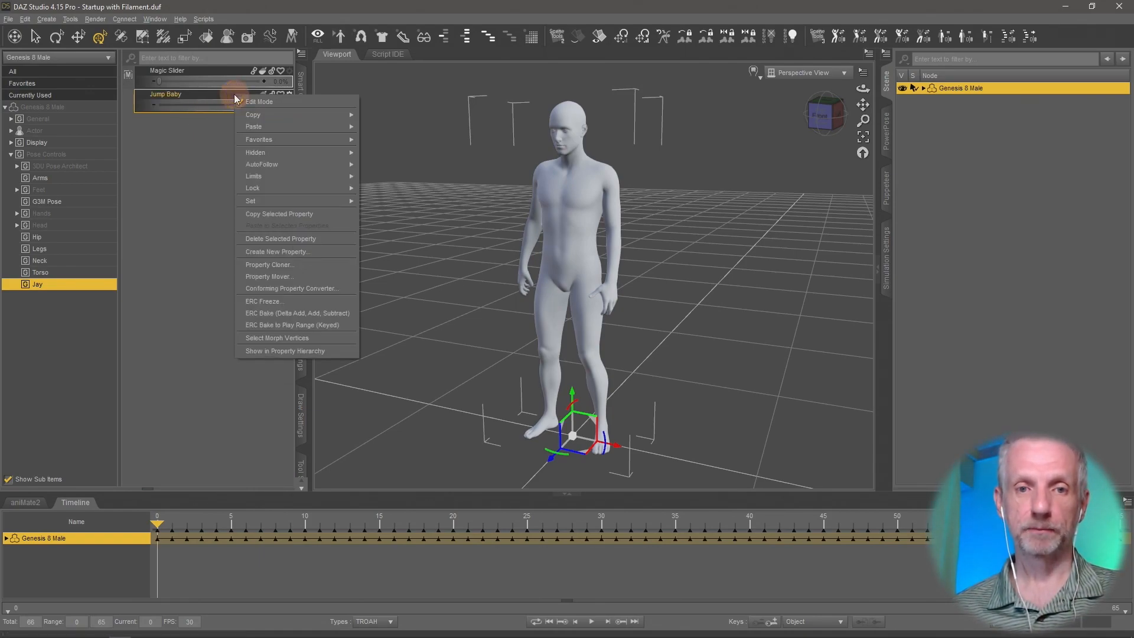
left_click(329, 302)
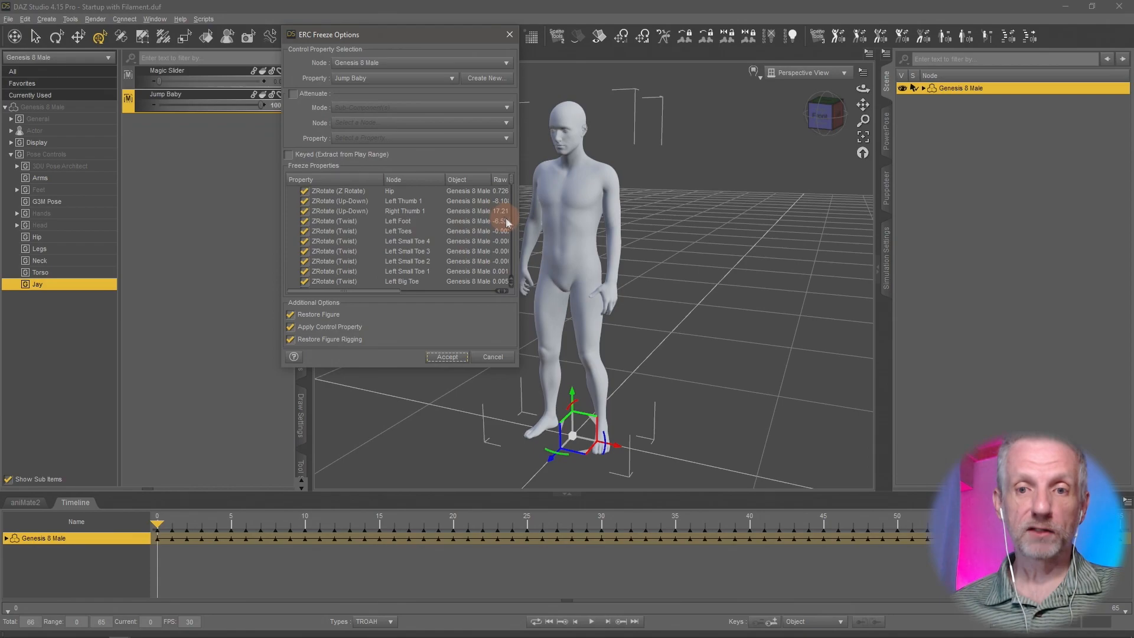
- Freeze the listed jump properties into Jump Baby as keyed values extracted from the play range
scroll(493, 207, "down", 5)
scroll(492, 207, "down", 10)
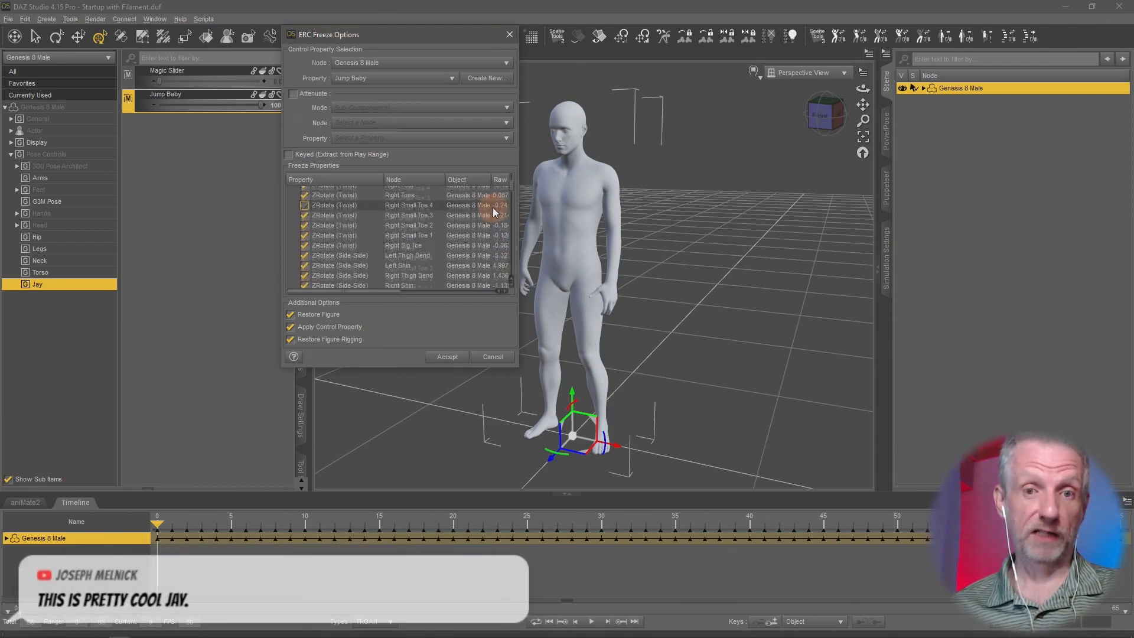
left_click(288, 155)
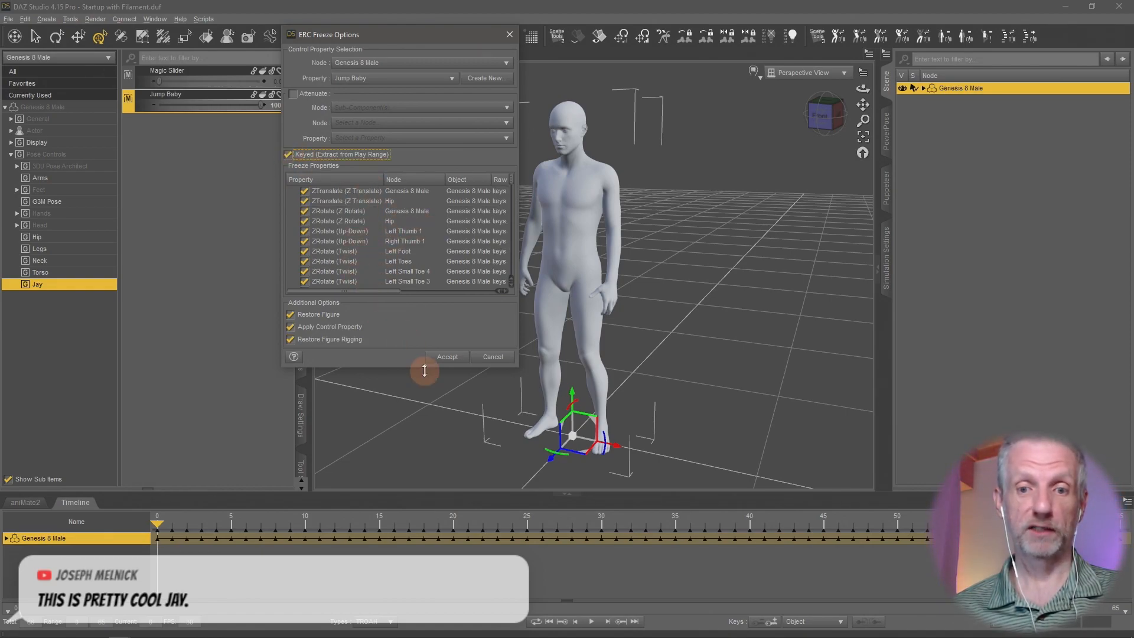
left_click(447, 357)
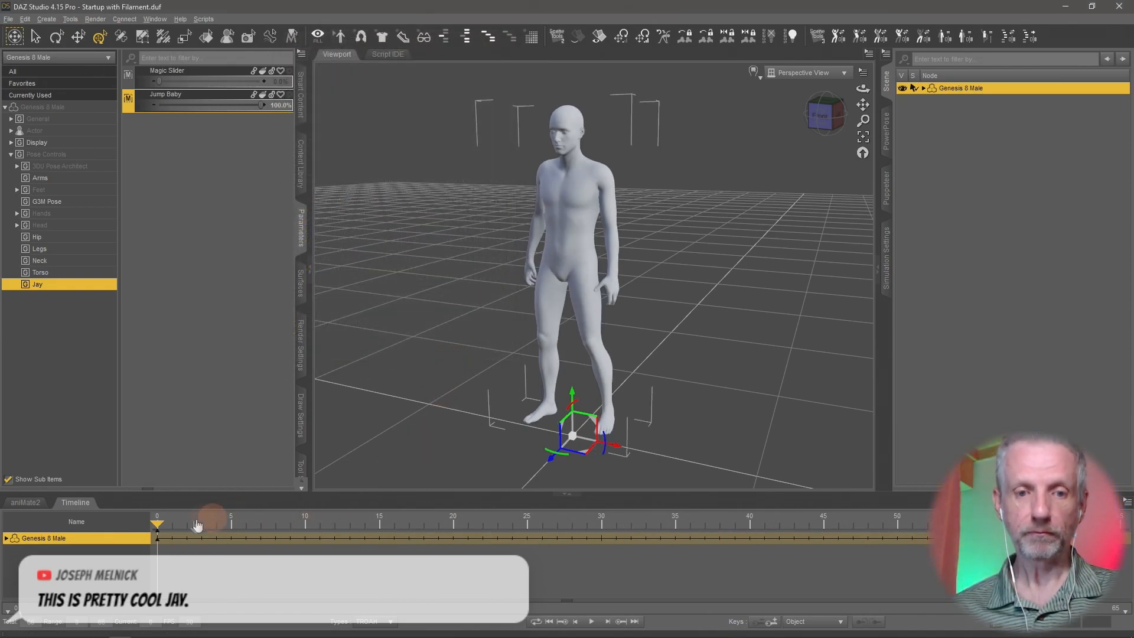
- Test the jump motion by lowering Jump Baby to 43.0% and examine the airborne pose
left_click(258, 107)
left_click_drag(258, 107, 207, 118)
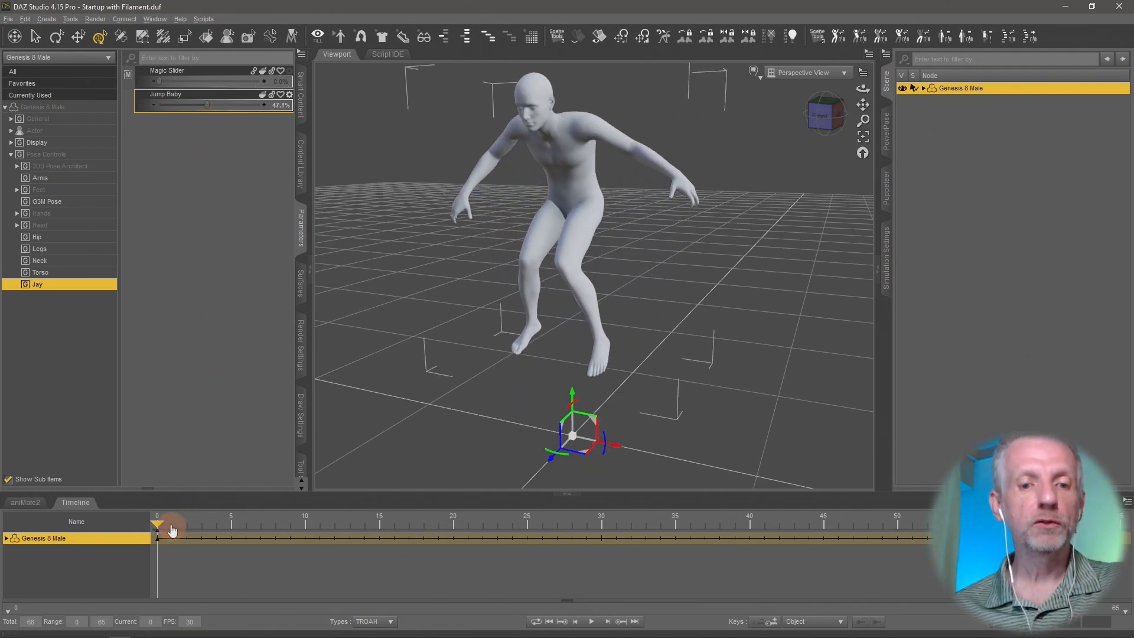
left_click_drag(207, 105, 203, 104)
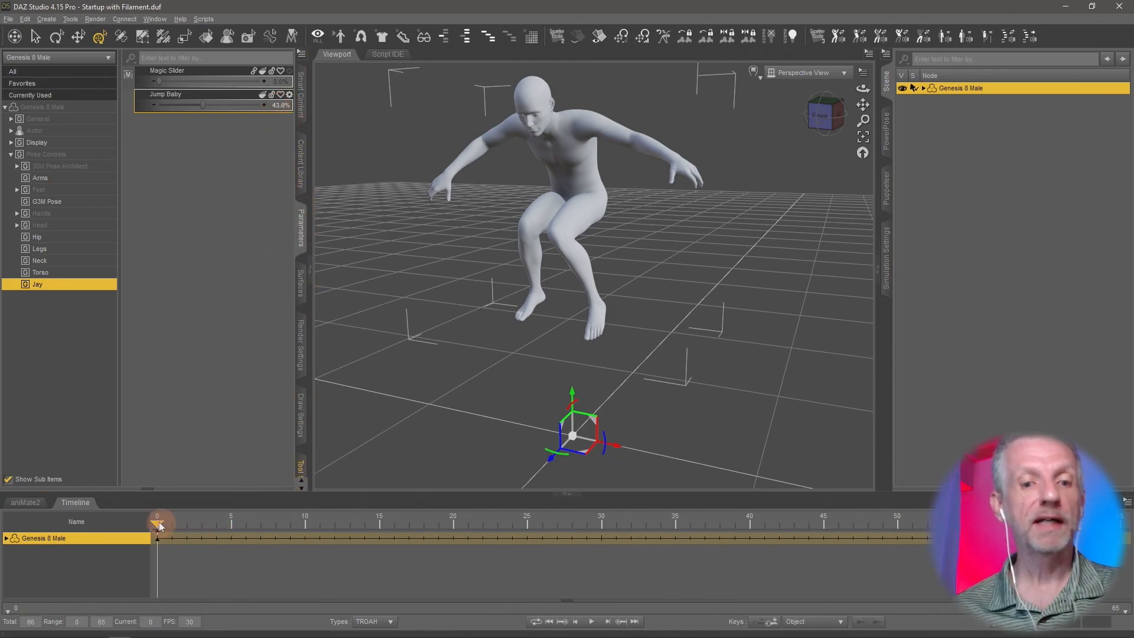
left_click_drag(160, 526, 89, 474)
mouse_move(658, 312)
middle_mouse_down()
mouse_move(646, 312)
mouse_move(658, 317)
middle_mouse_up()
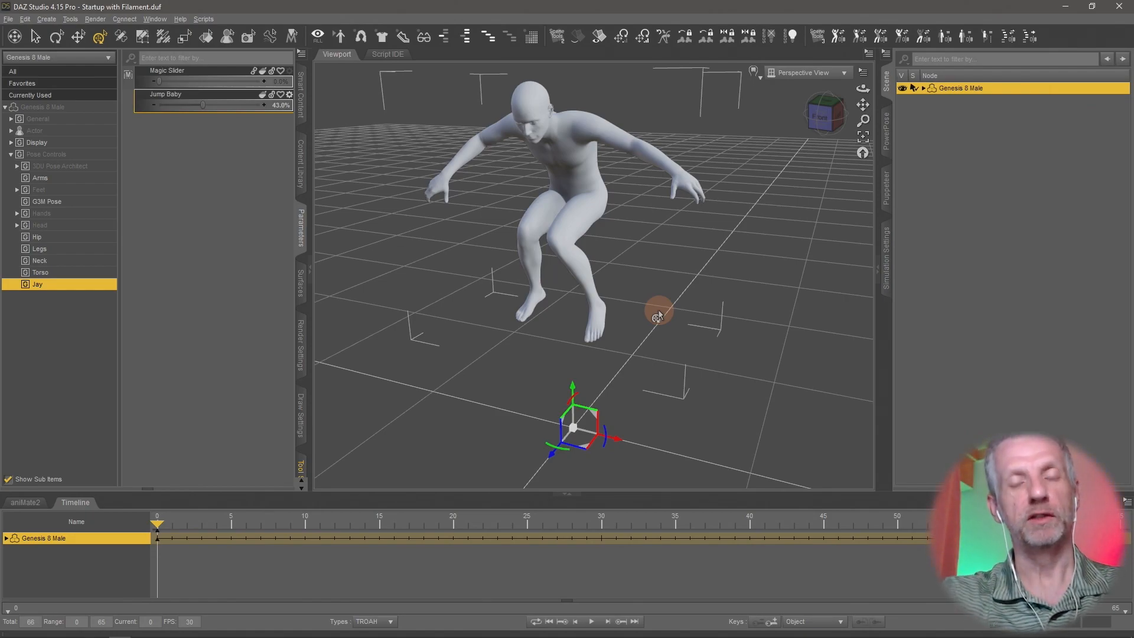
middle_click_drag(723, 292, 720, 294)
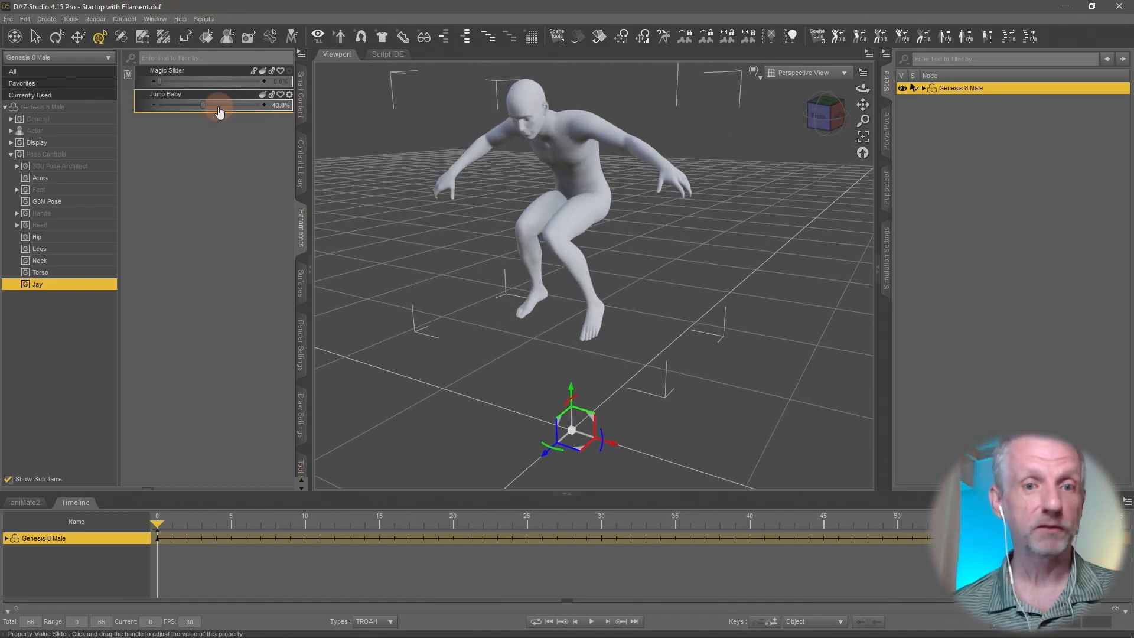
- Return Jump Baby to 0.0% and turn off Edit Mode for the parameters
left_click_drag(203, 105, 147, 101)
right_click(180, 168)
left_click(190, 174)
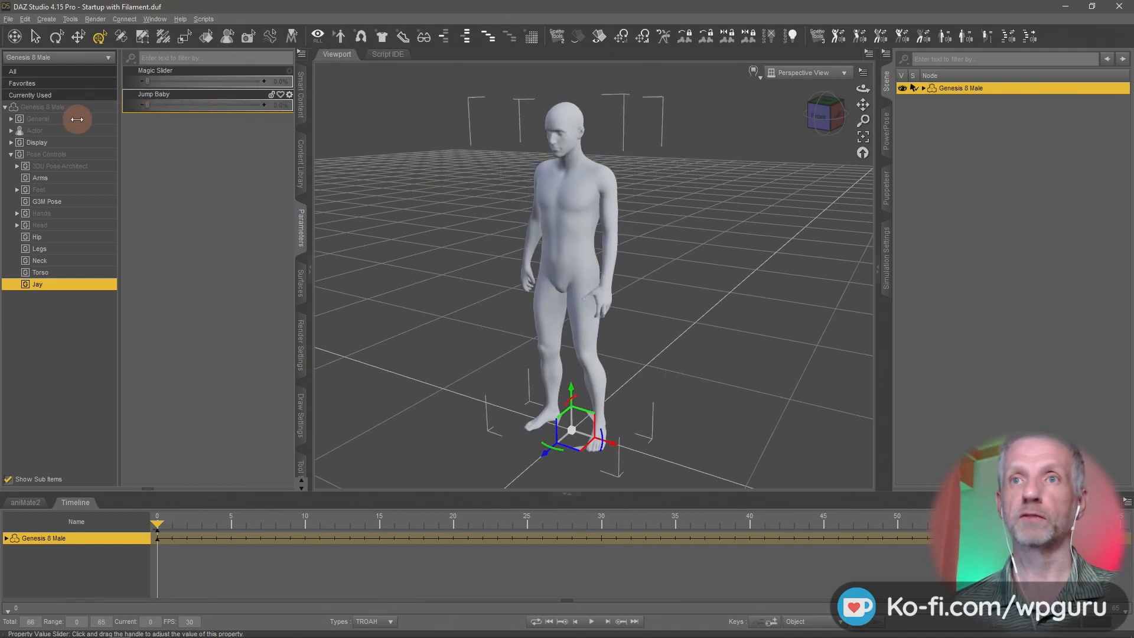